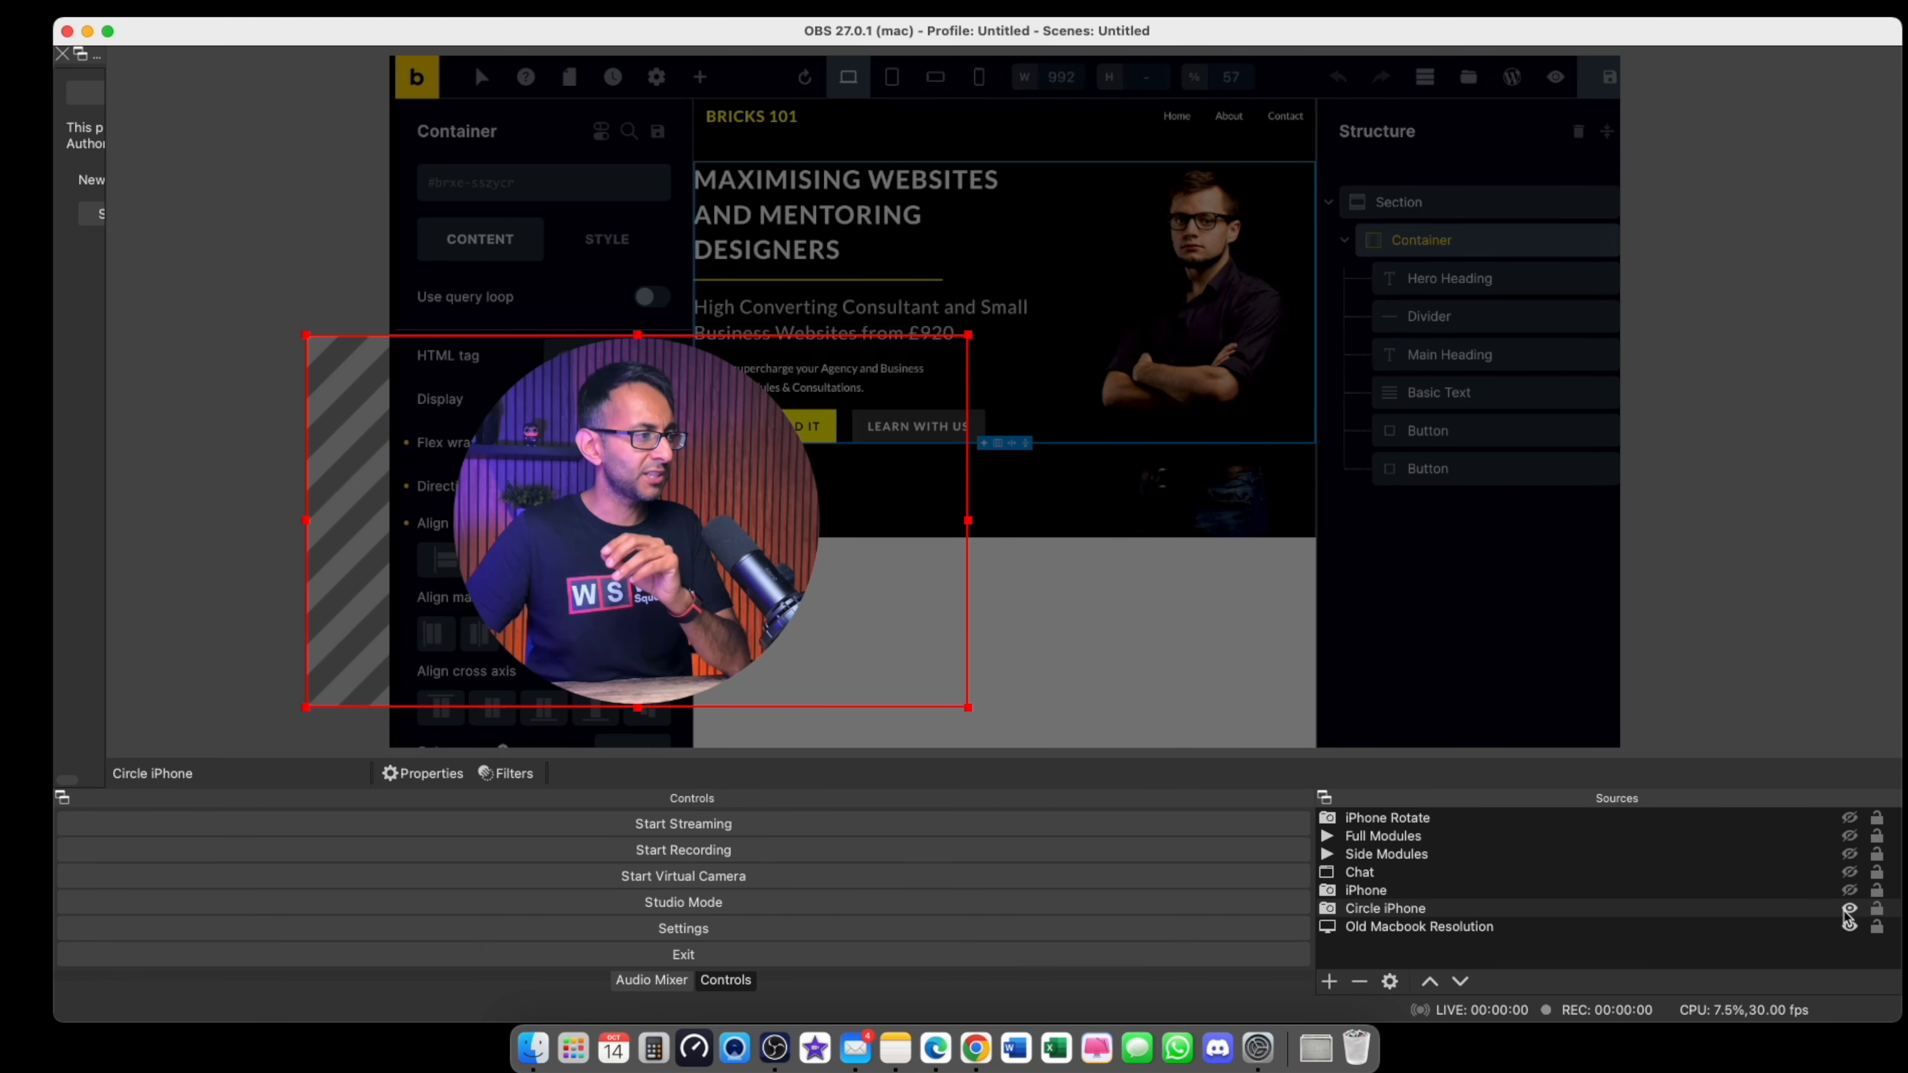
- Toggle the iPhone and Circle iPhone sources to compare the full-screen and circular camera views, ending with only Circle iPhone visible
left_click(1850, 893)
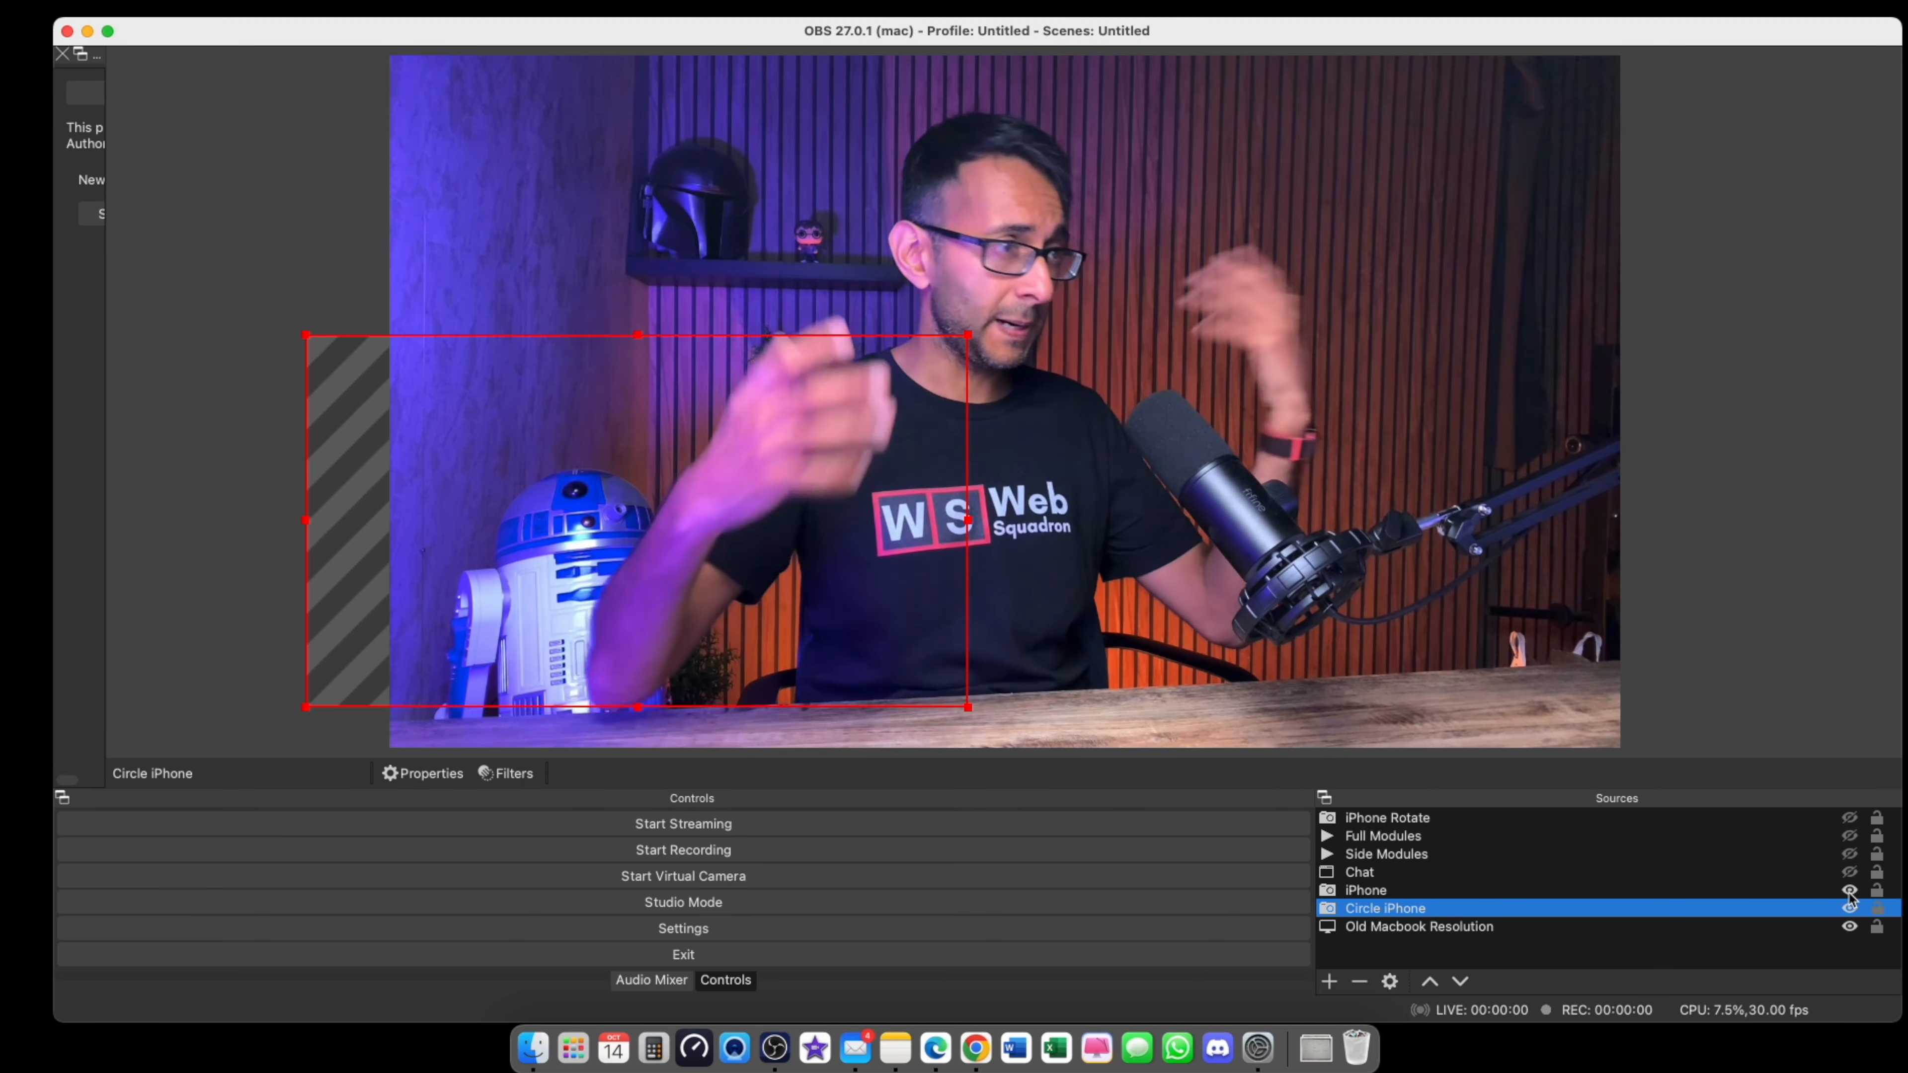
left_click(1850, 892)
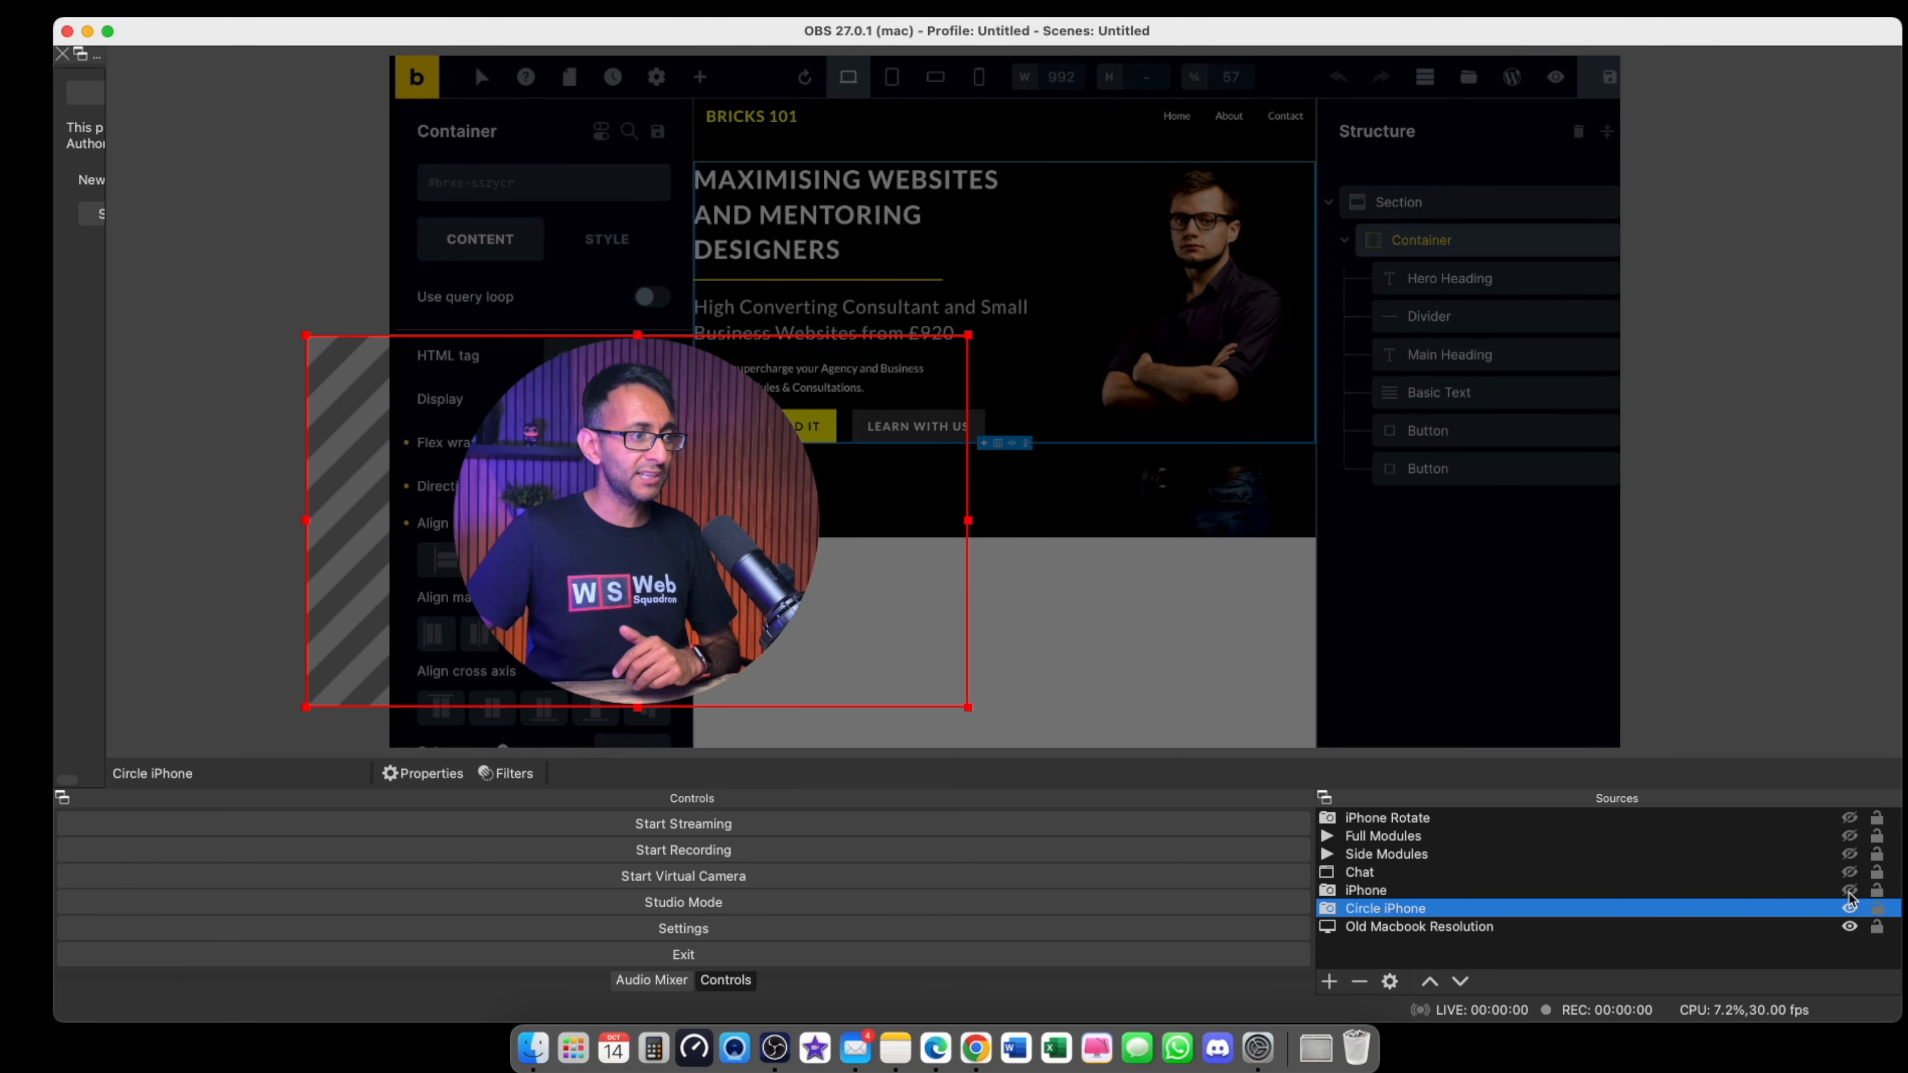
left_click(1850, 891)
left_click(1850, 894)
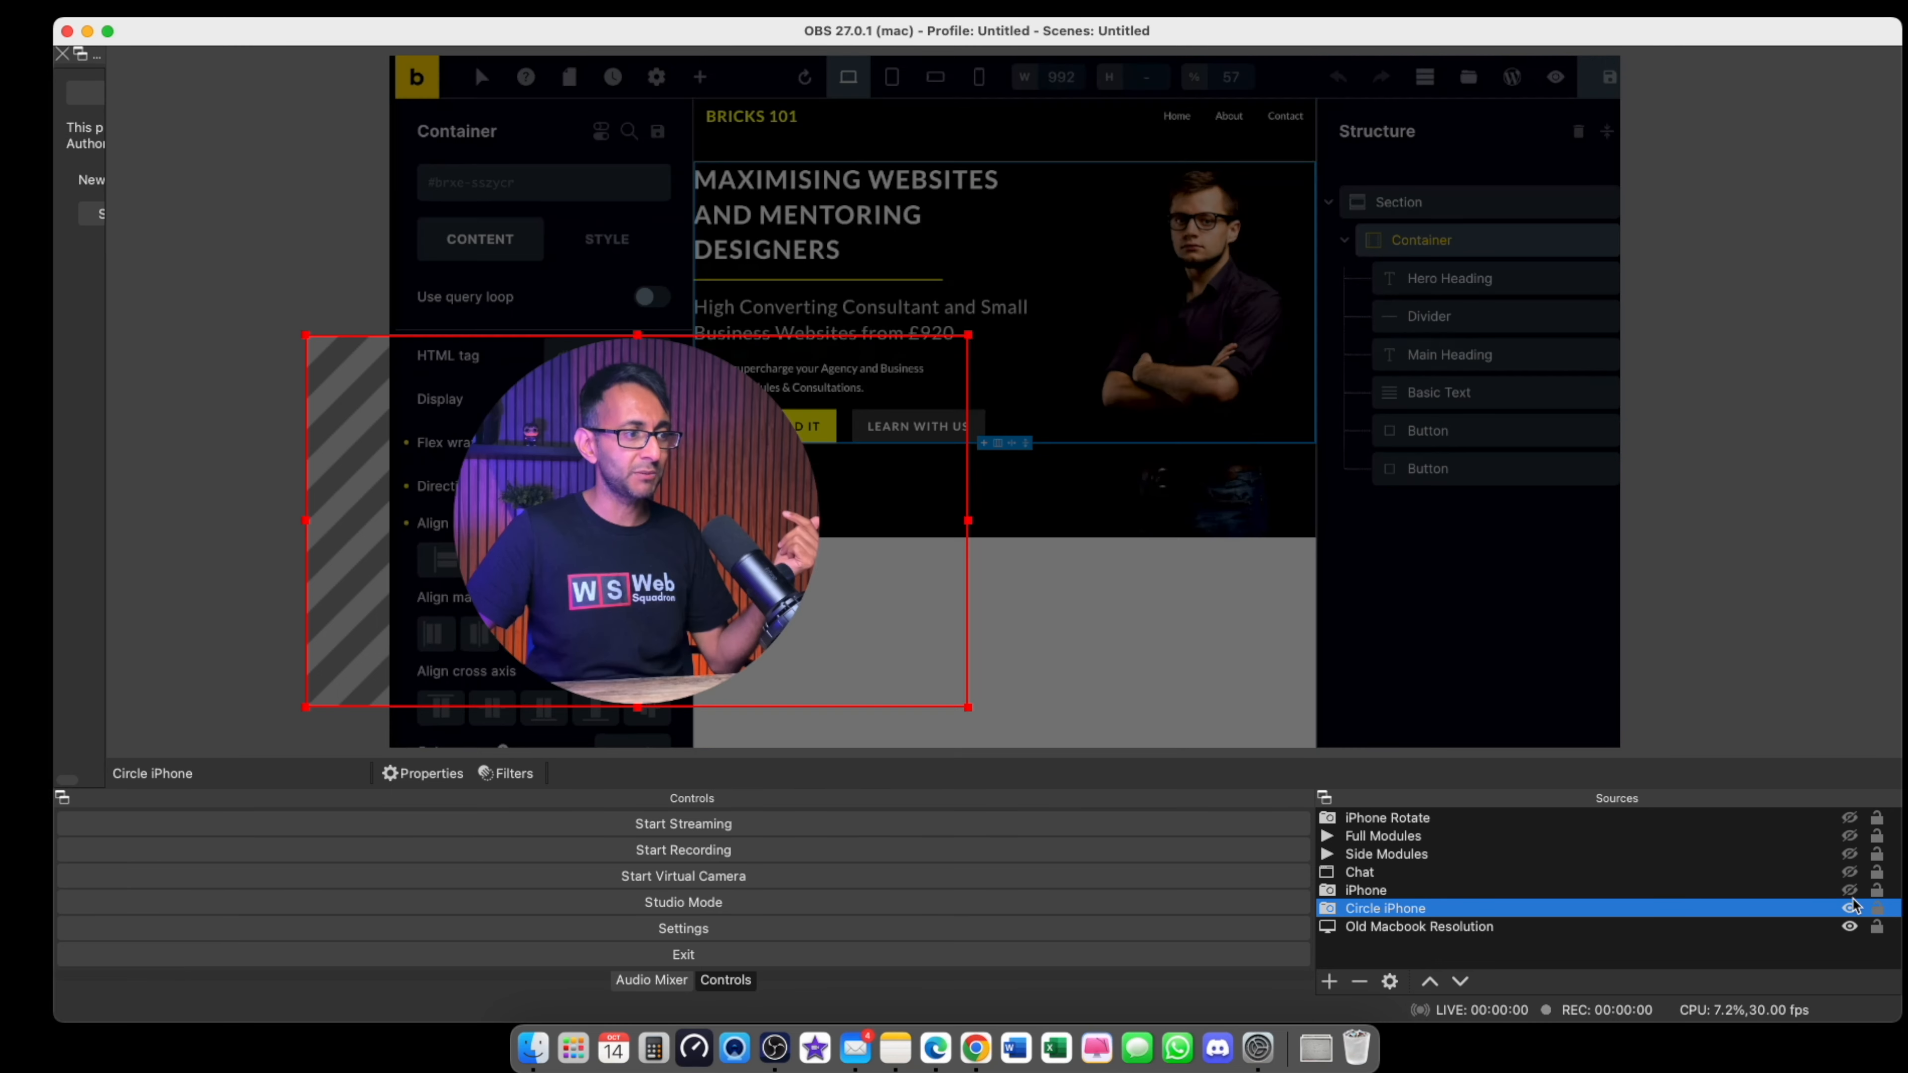
left_click(1850, 892)
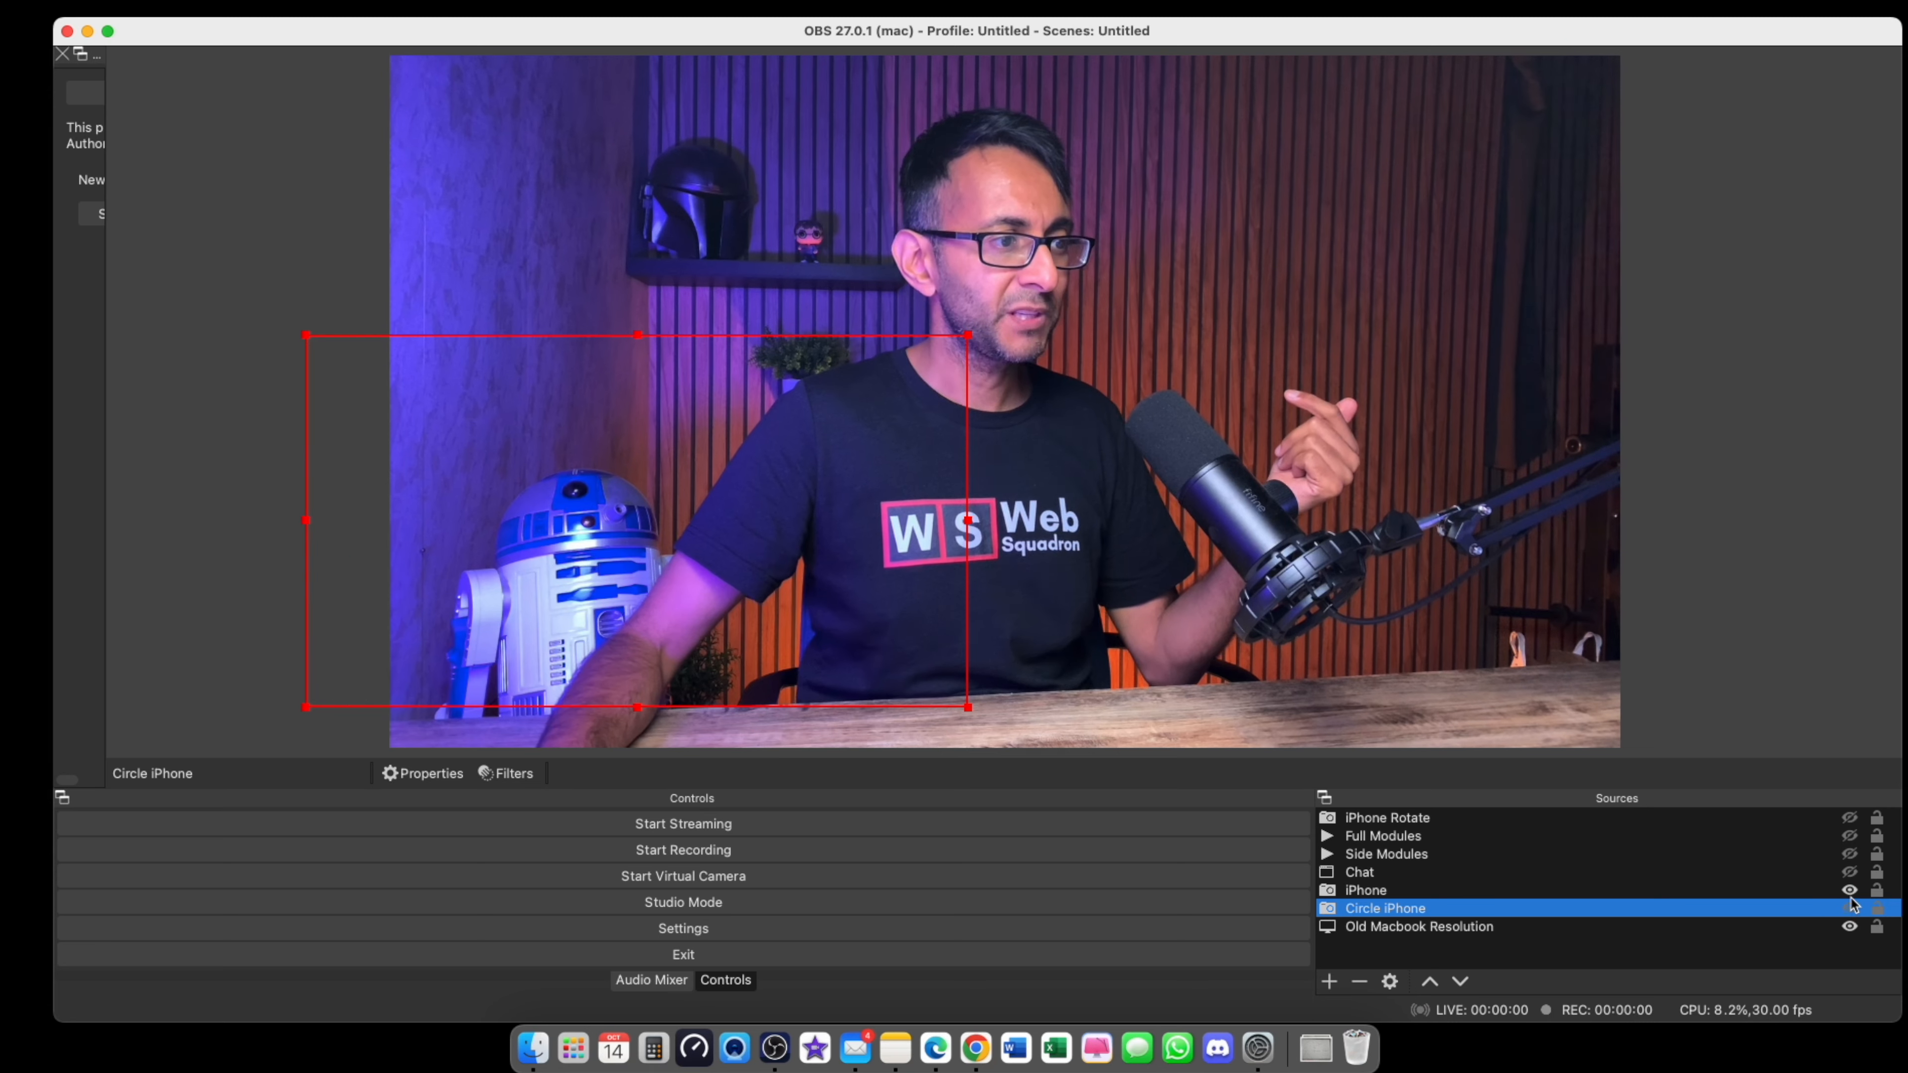
left_click(1850, 893)
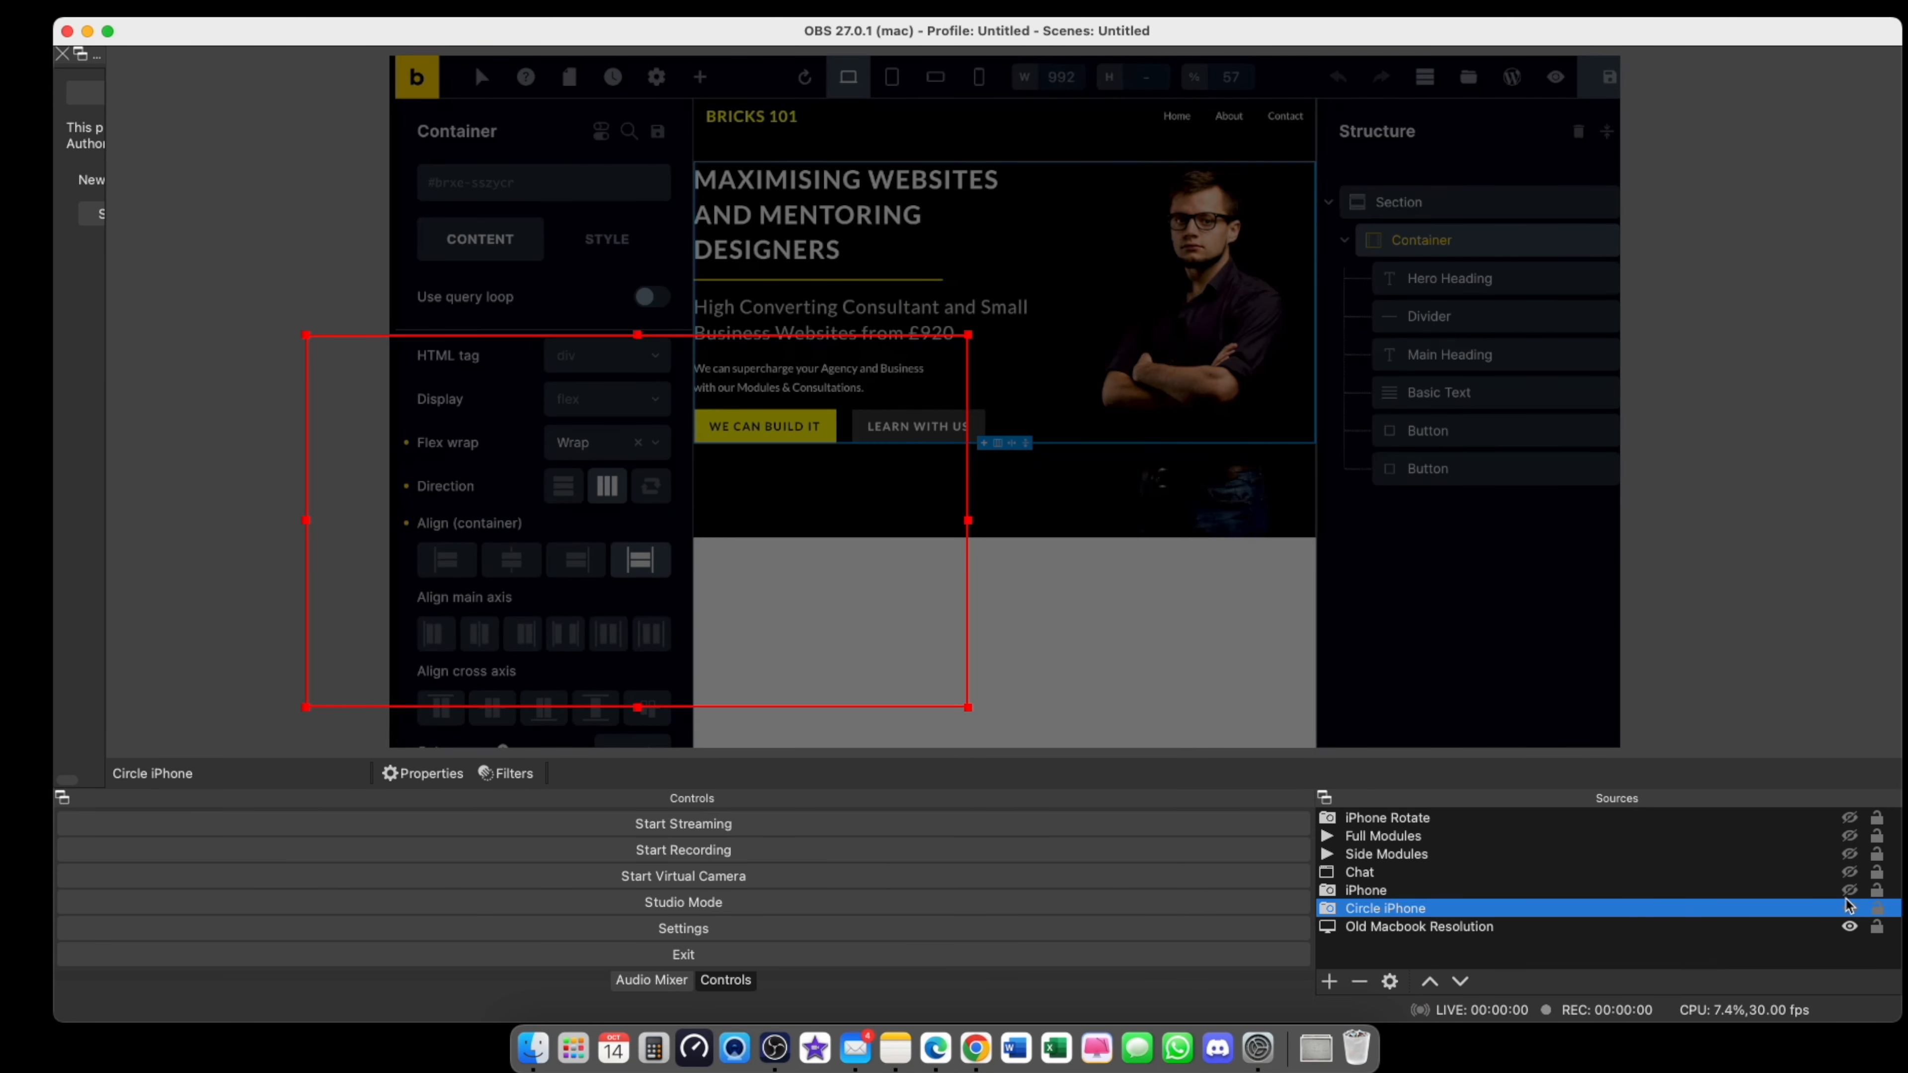
left_click(1850, 909)
left_click(1850, 911)
left_click(1849, 891)
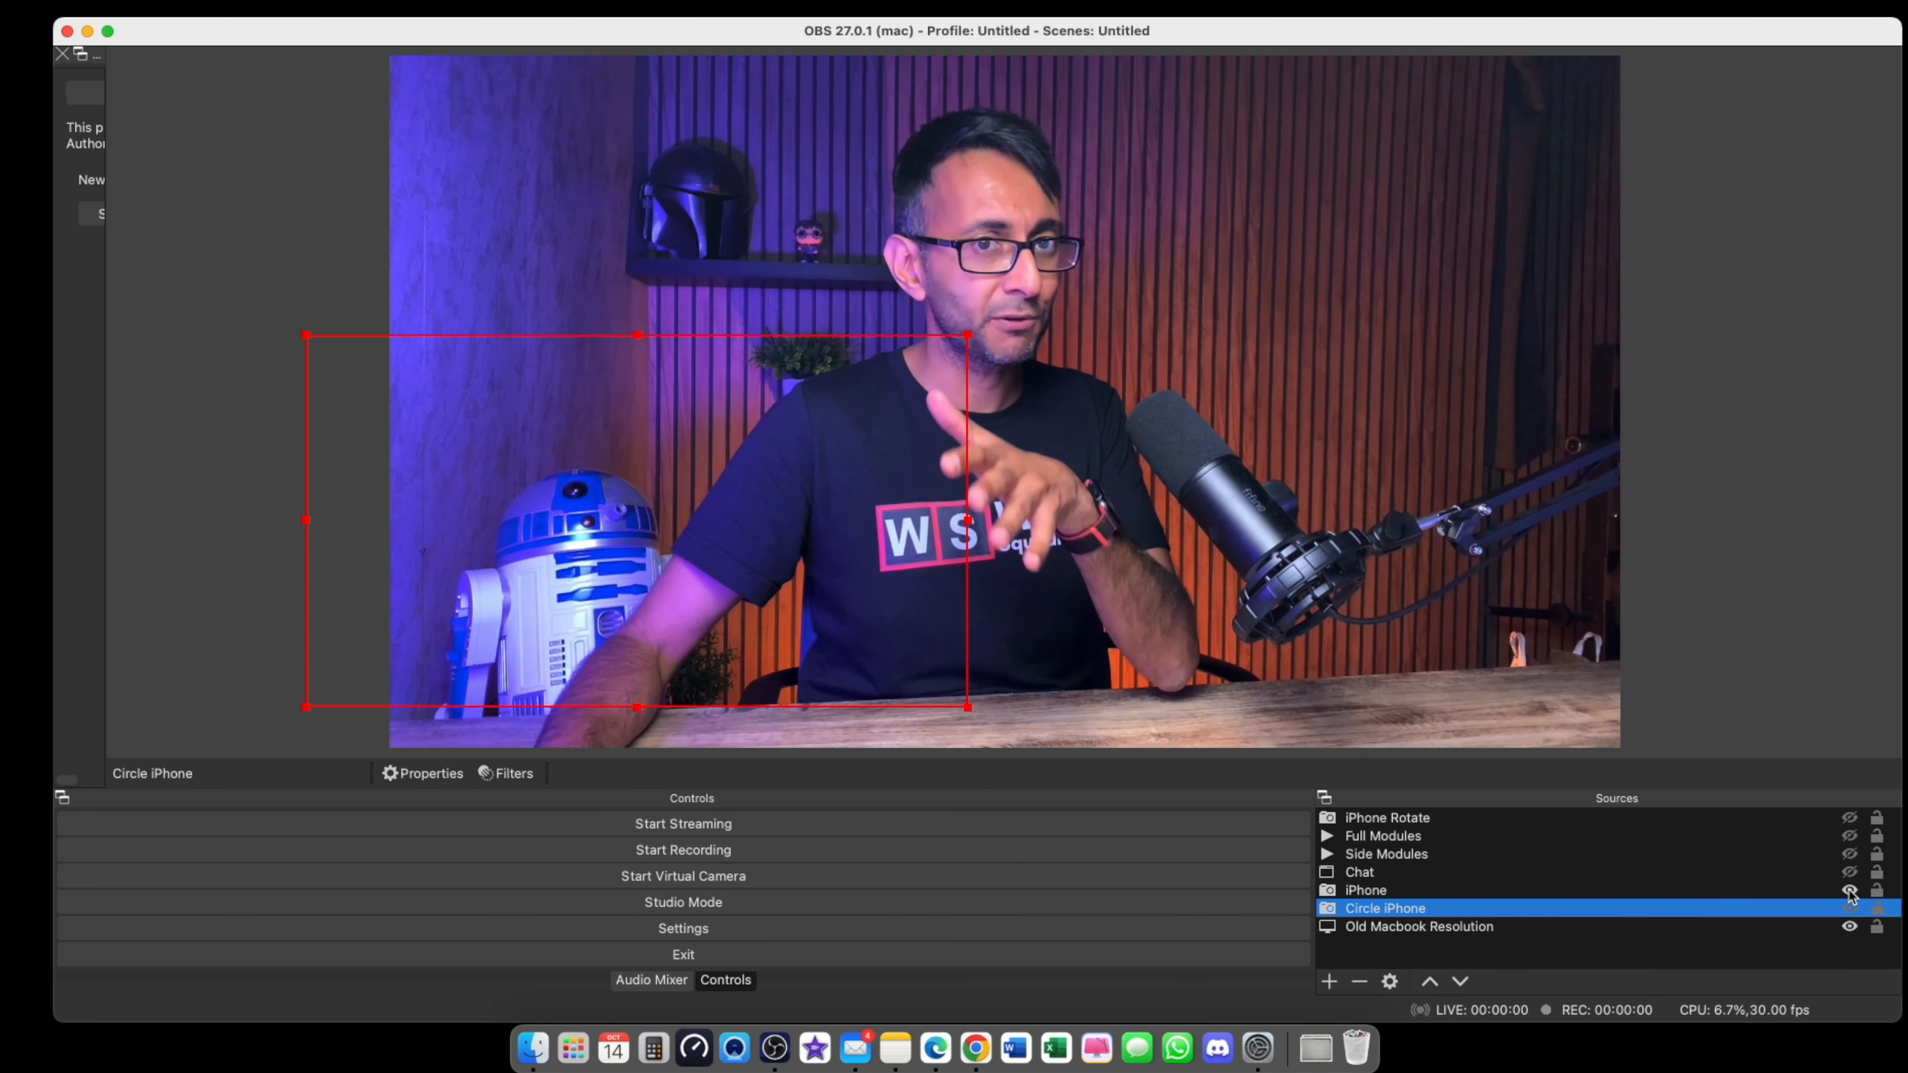
left_click(1849, 892)
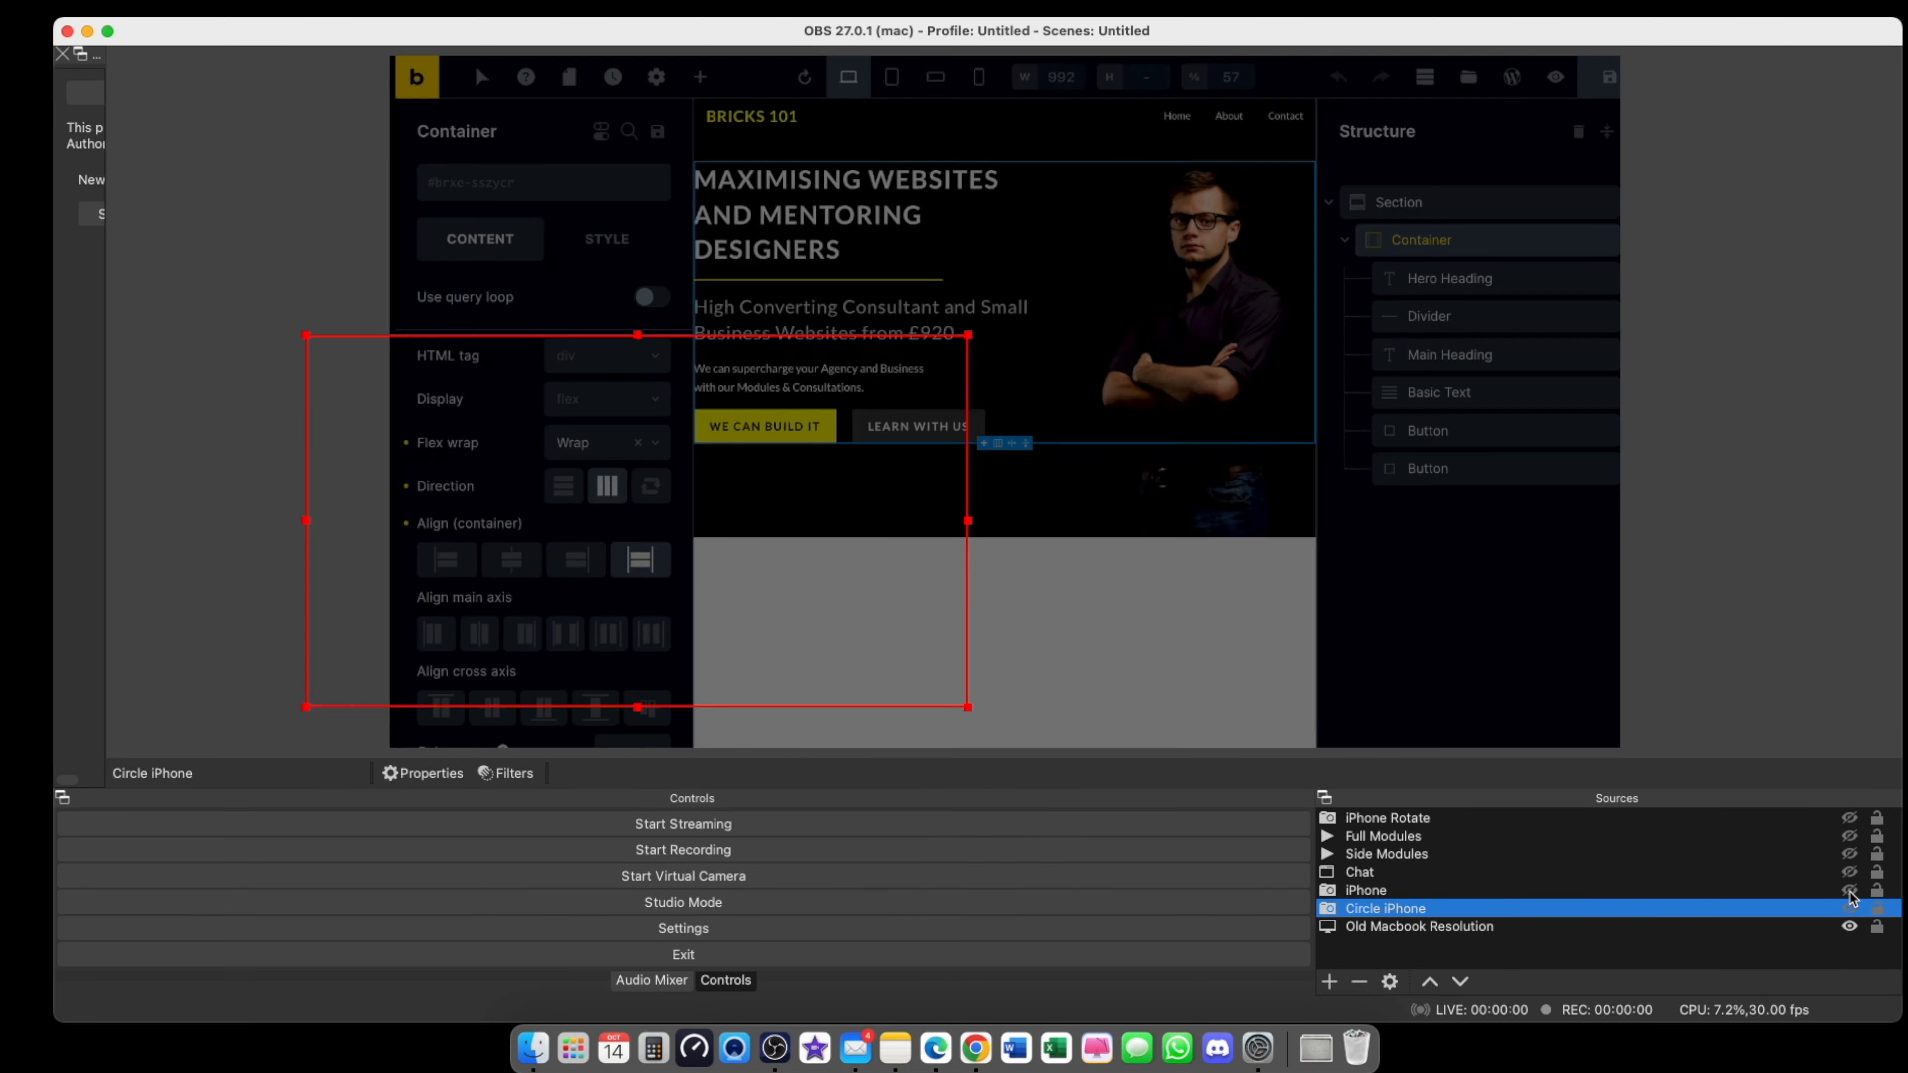
left_click(1850, 892)
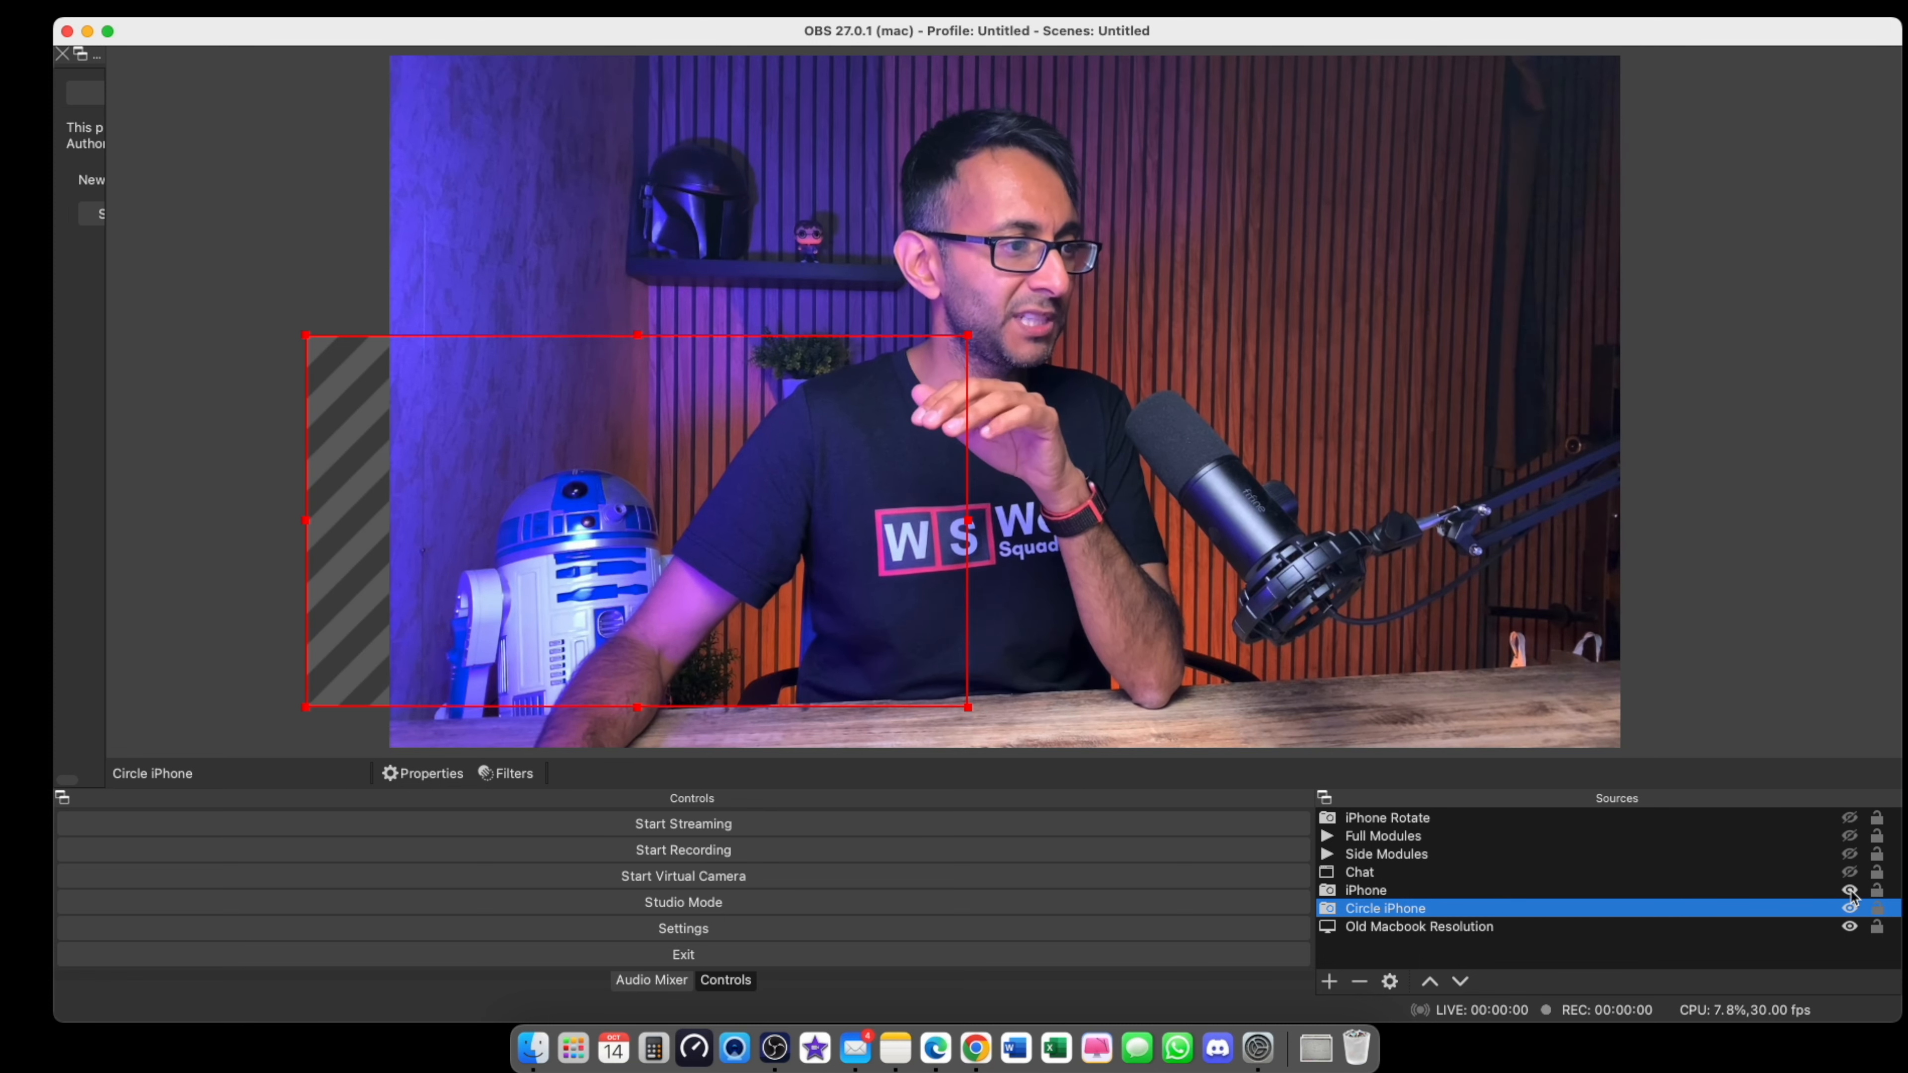
left_click(1850, 891)
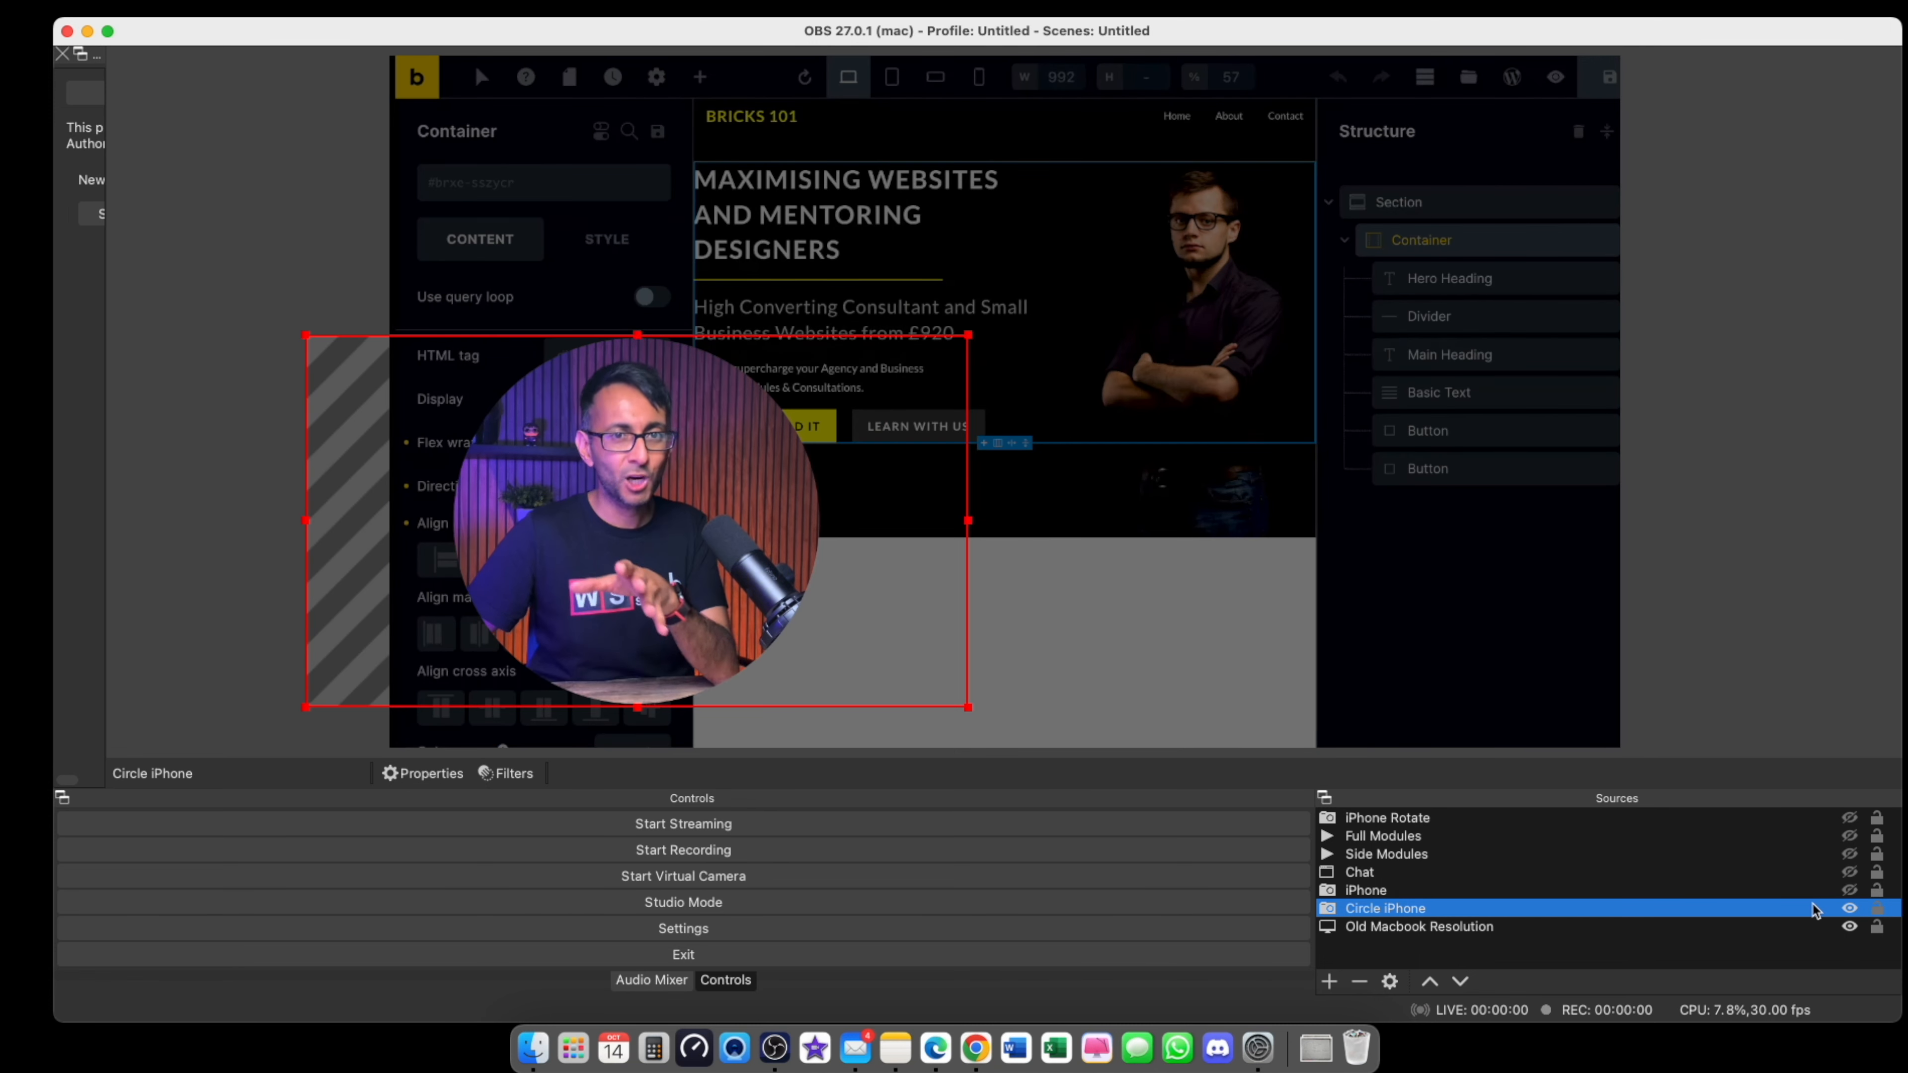
left_click(1417, 928)
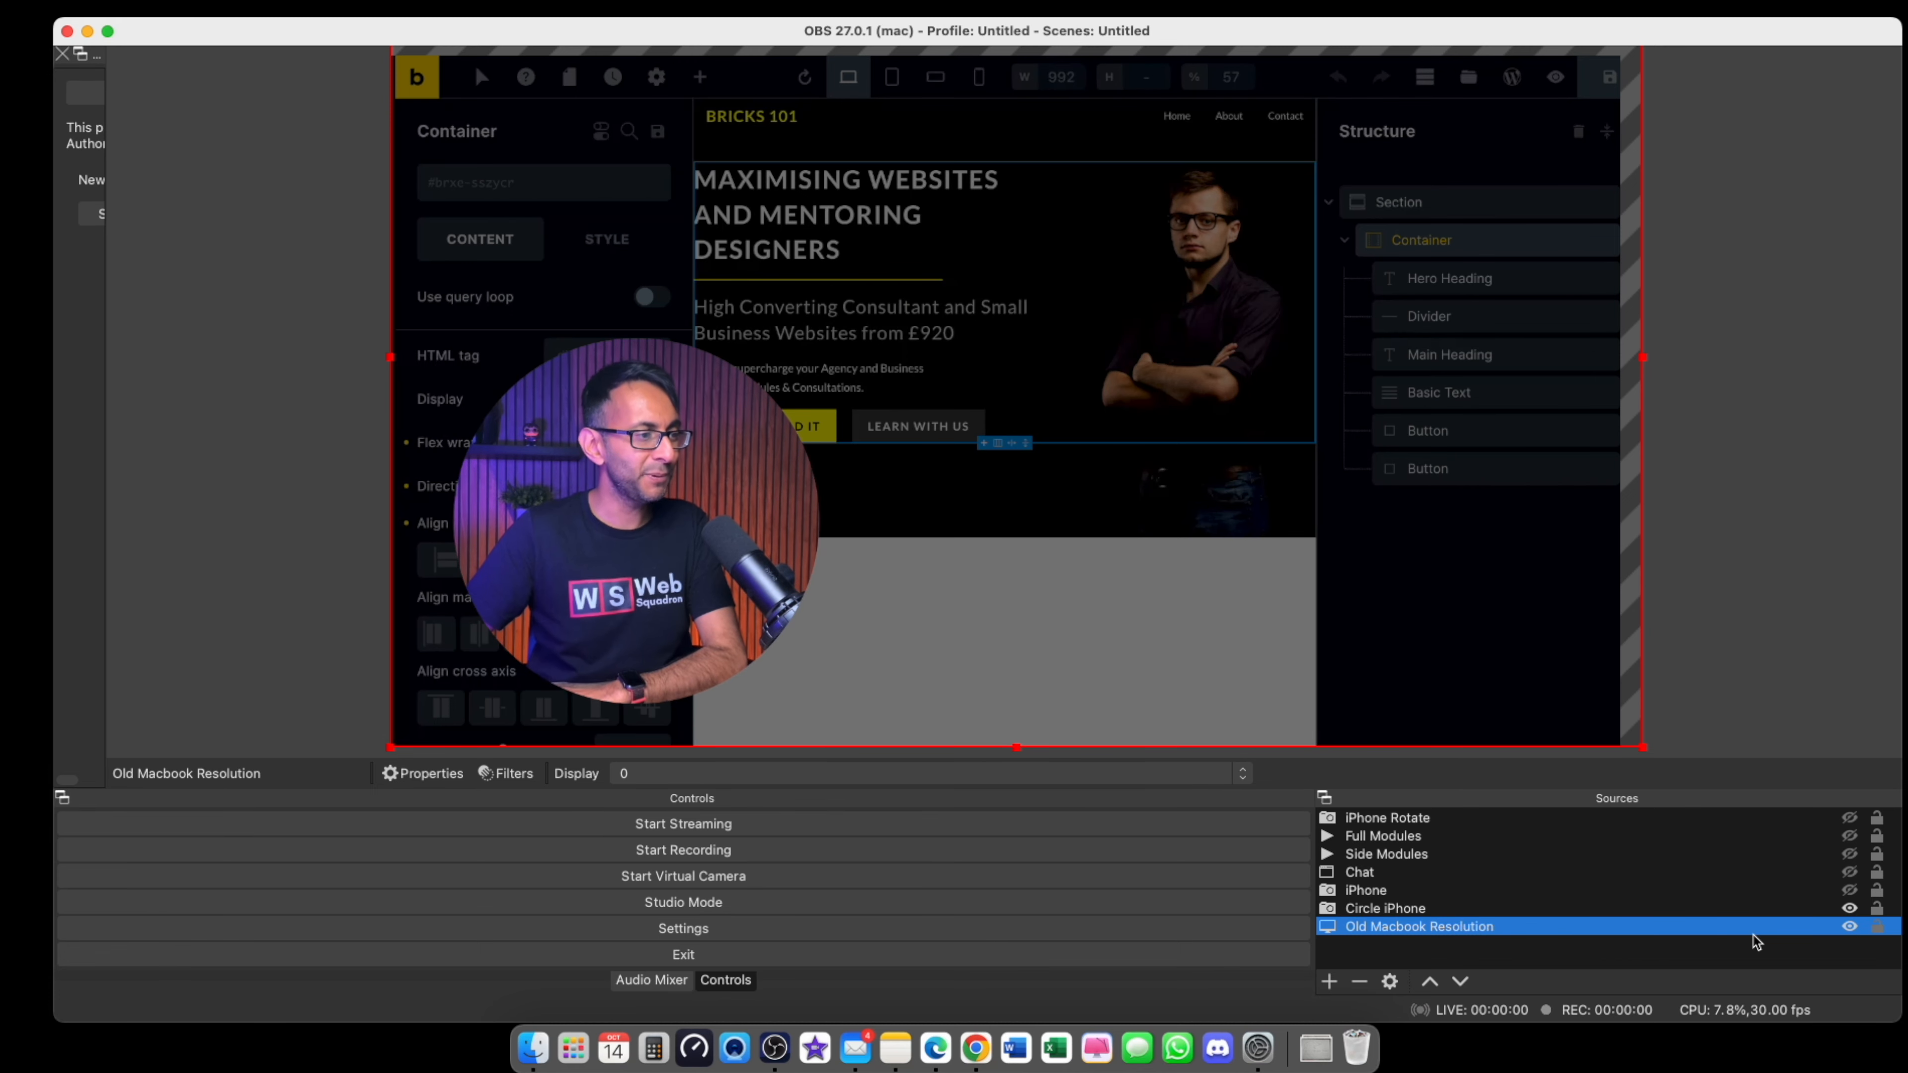
left_click(1328, 982)
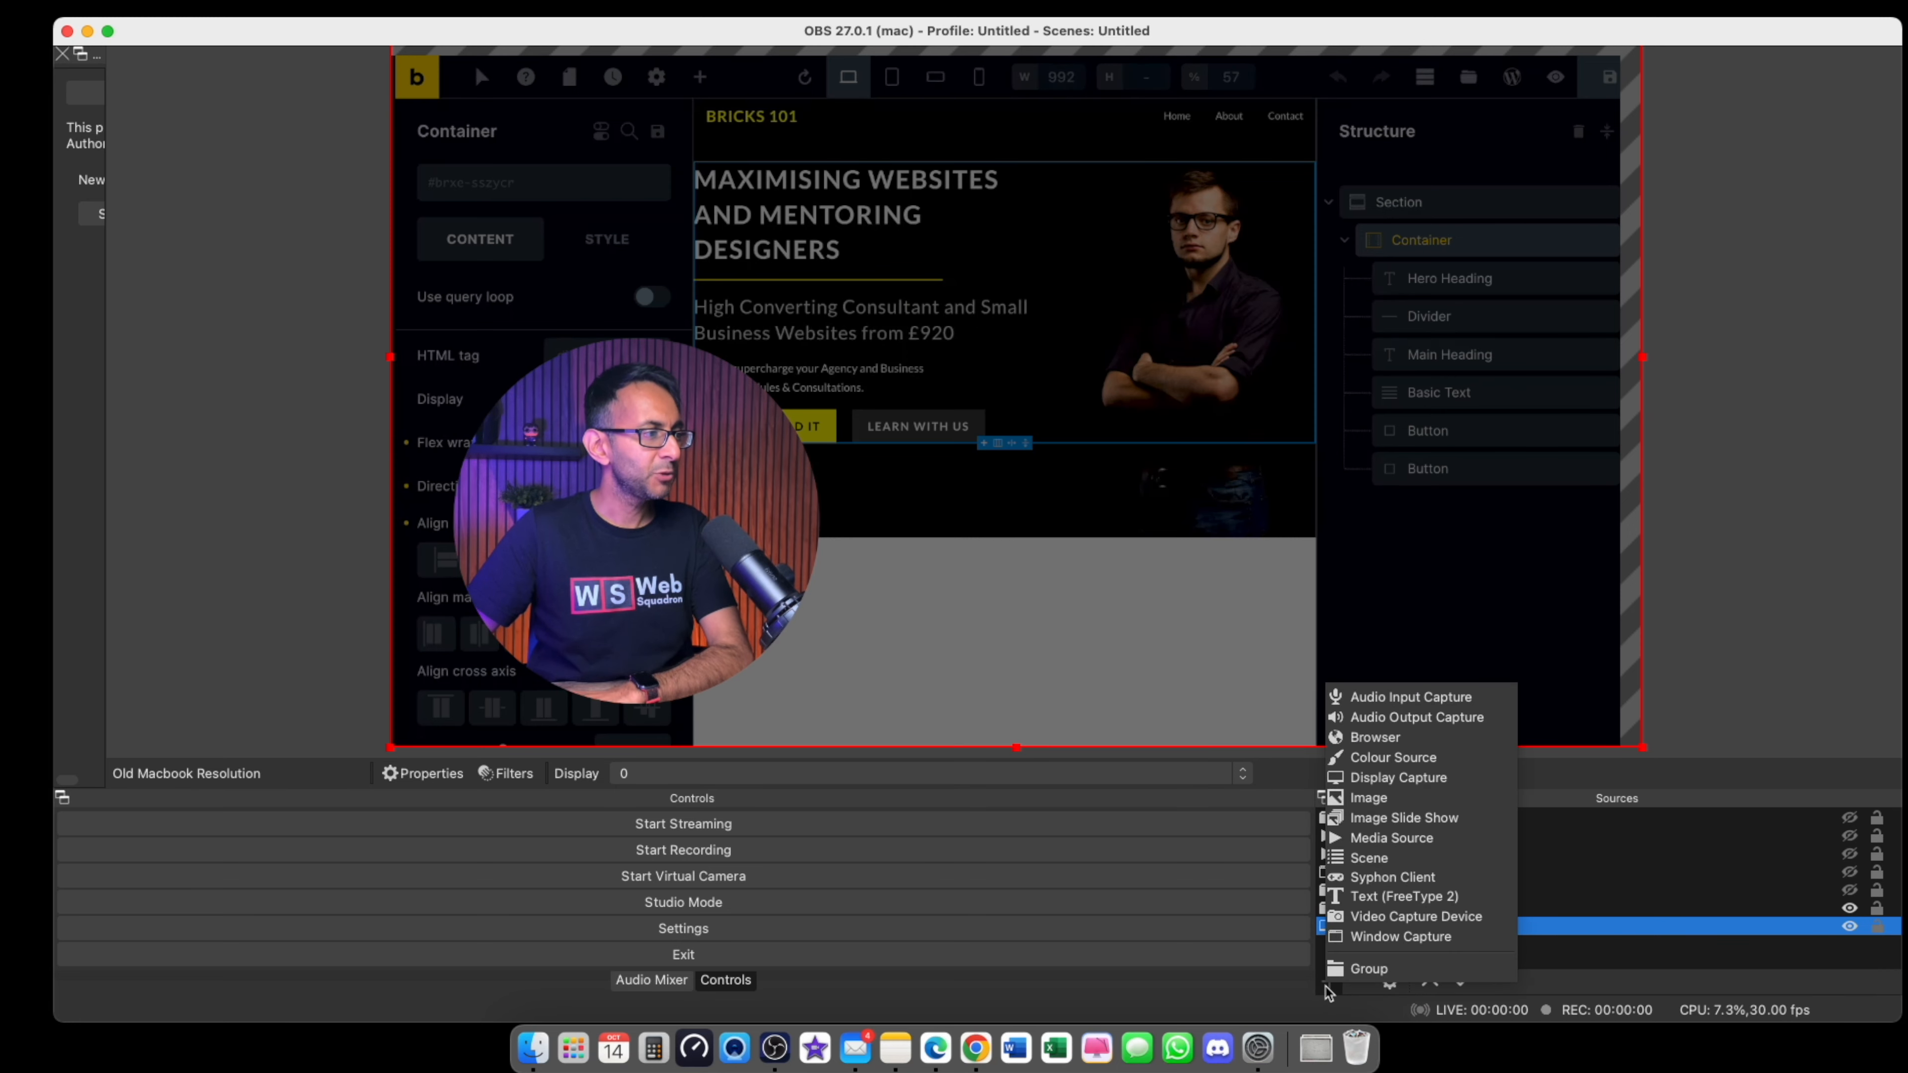
left_click(1419, 943)
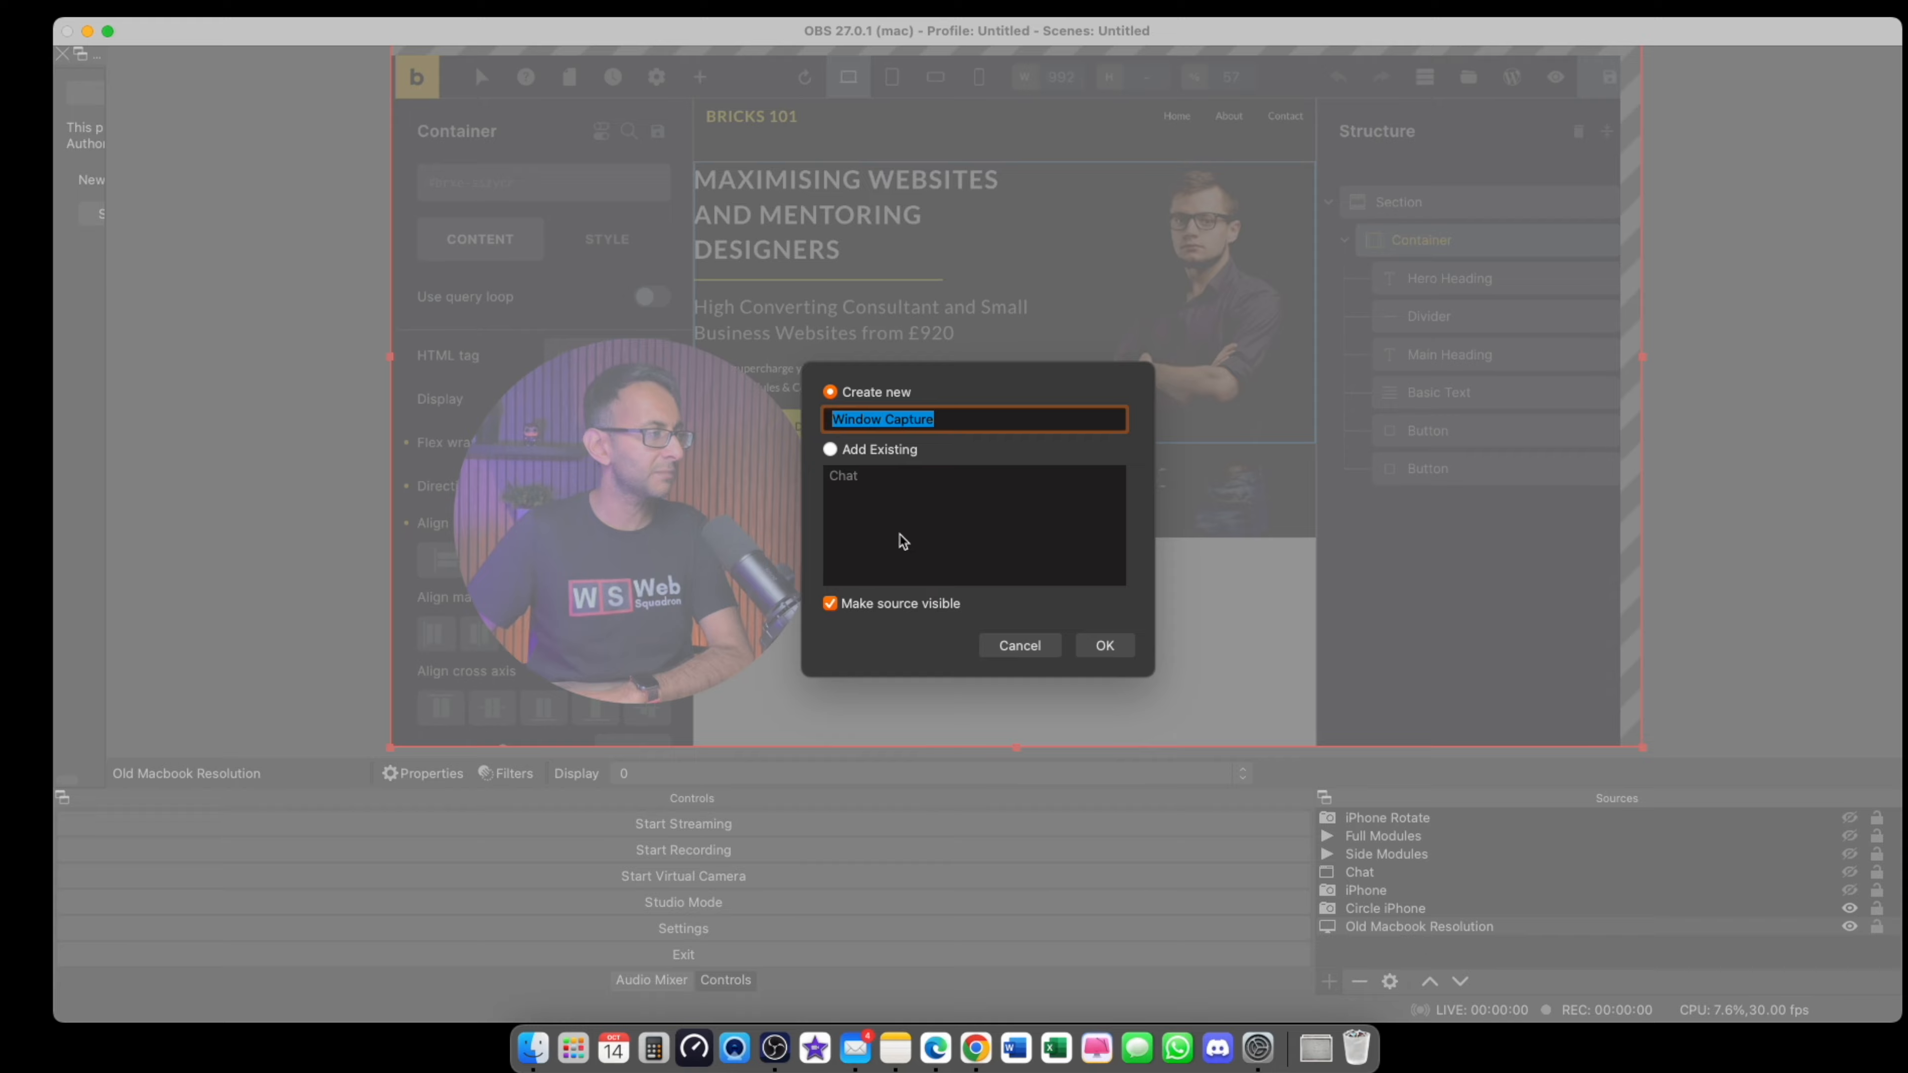
left_click(1022, 641)
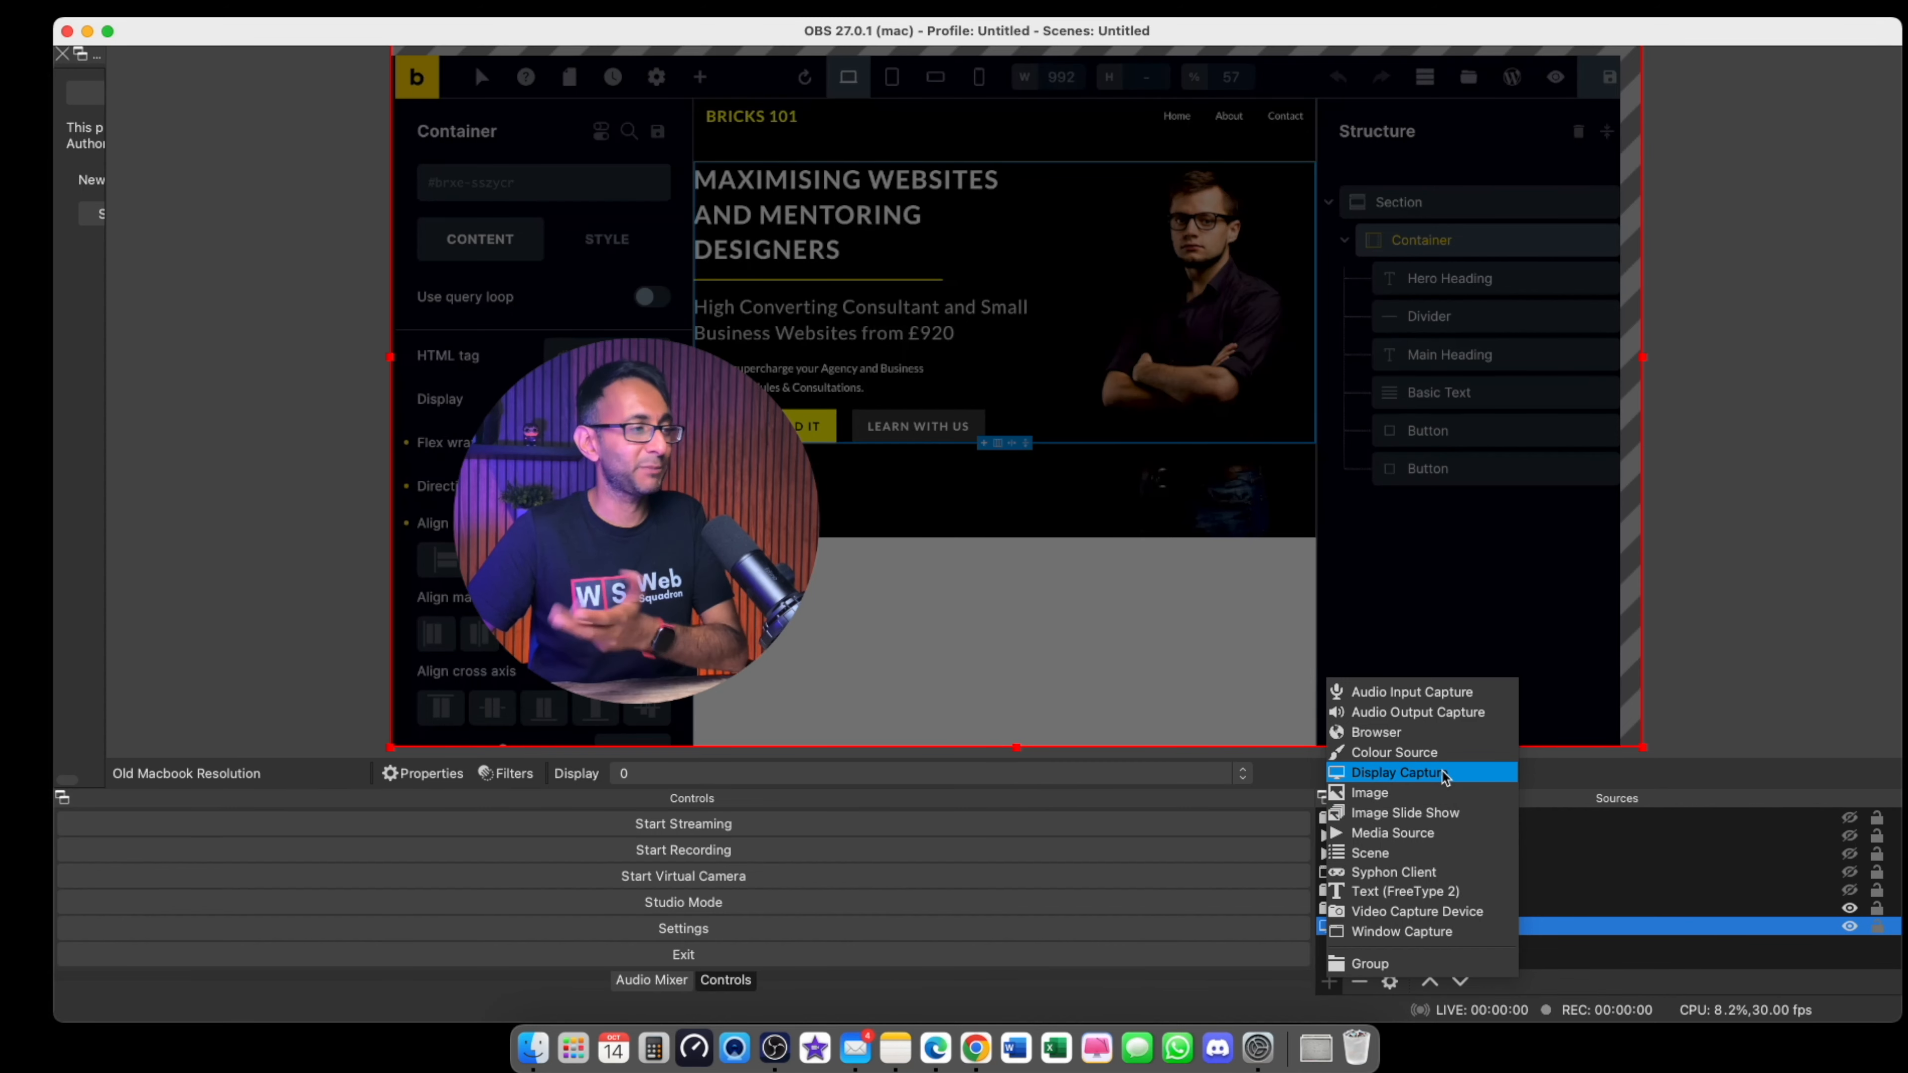
- Add a new Display Capture source named Fake Screen
left_click(1444, 774)
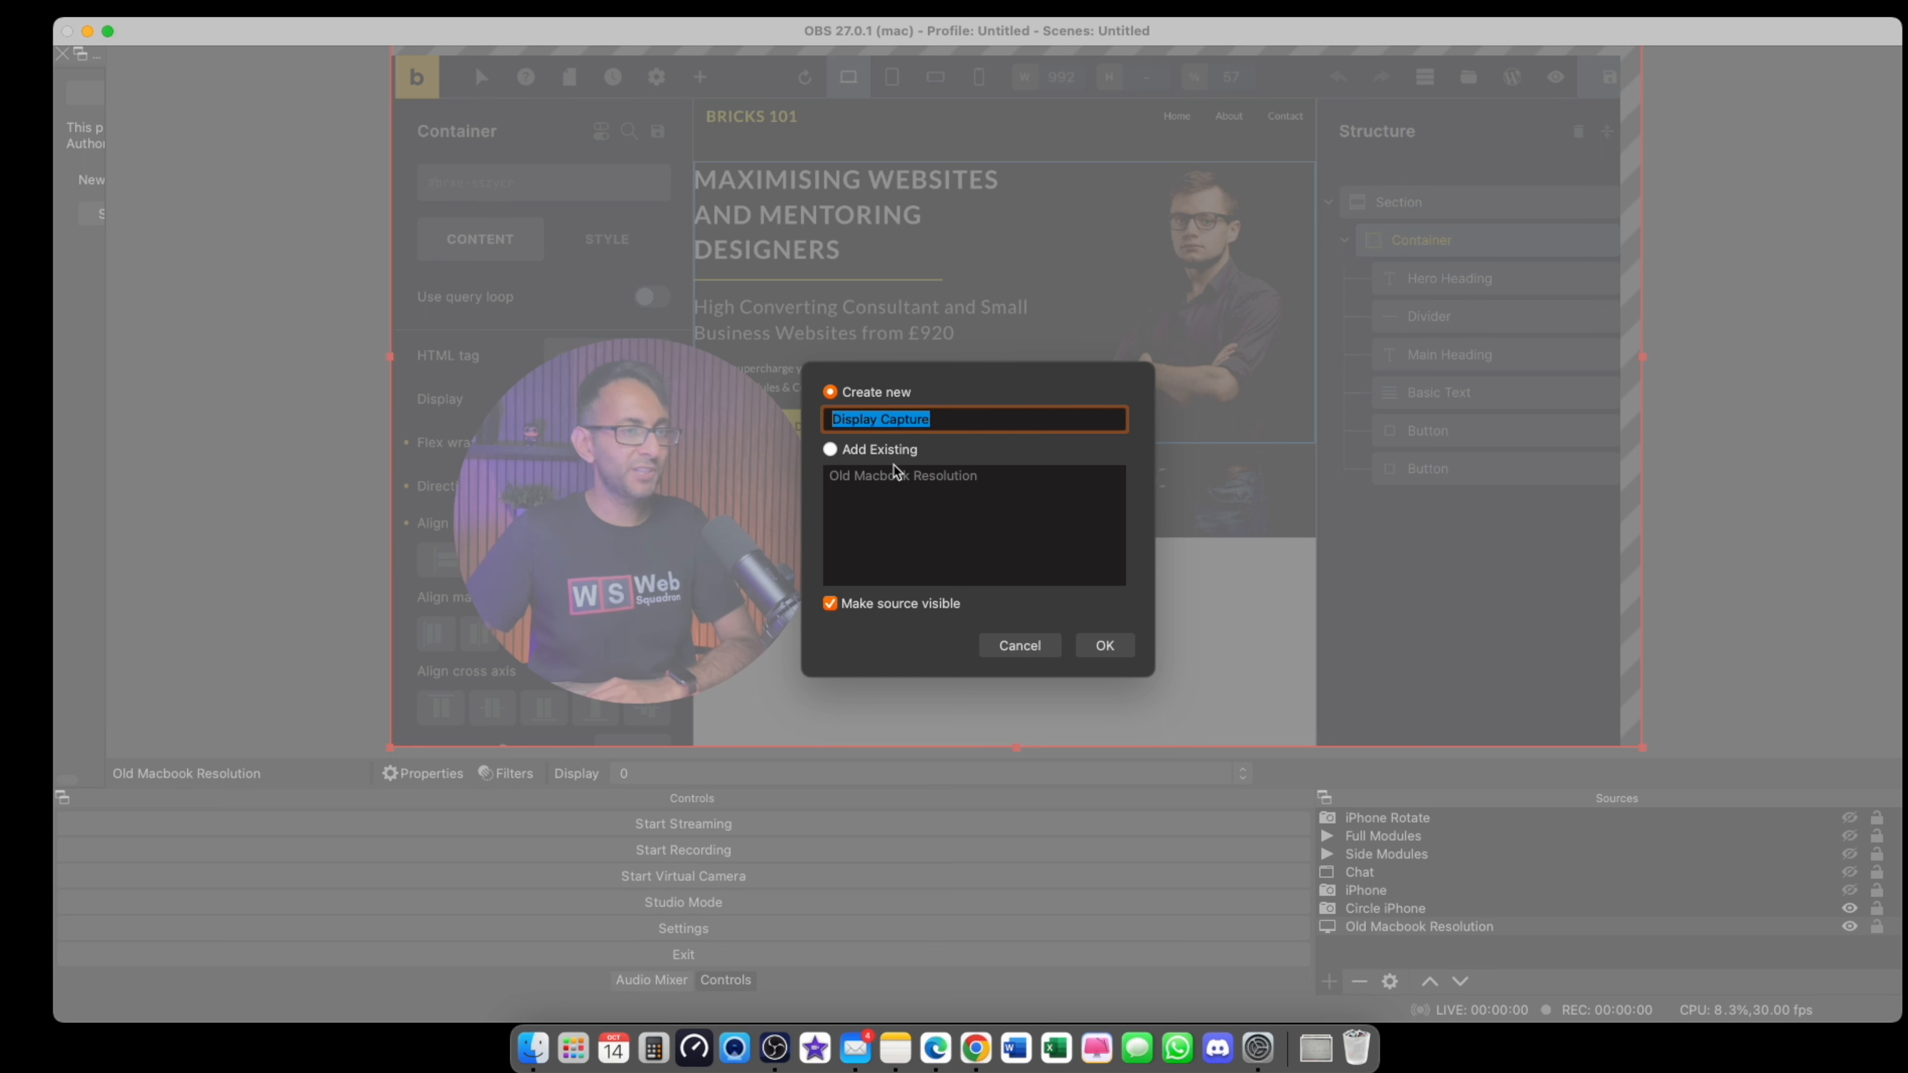
type("F")
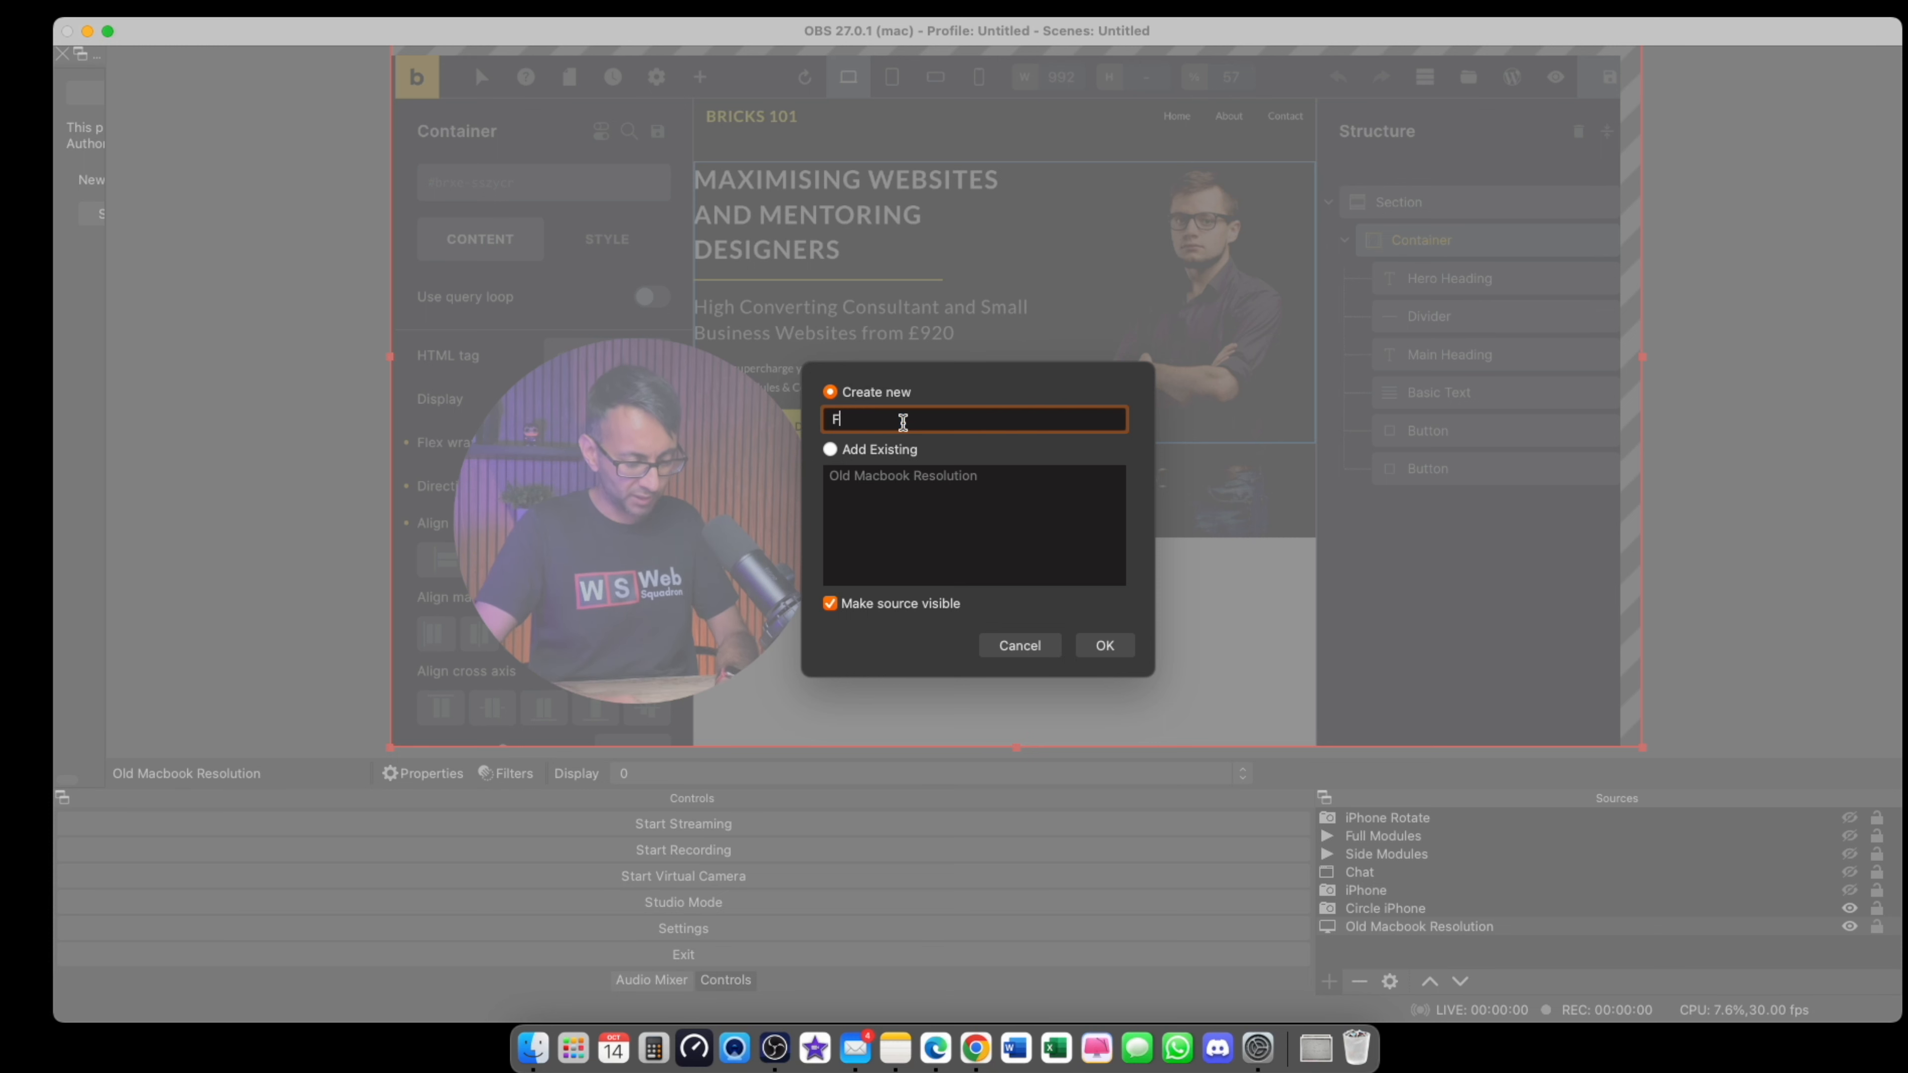
type("ake Scree")
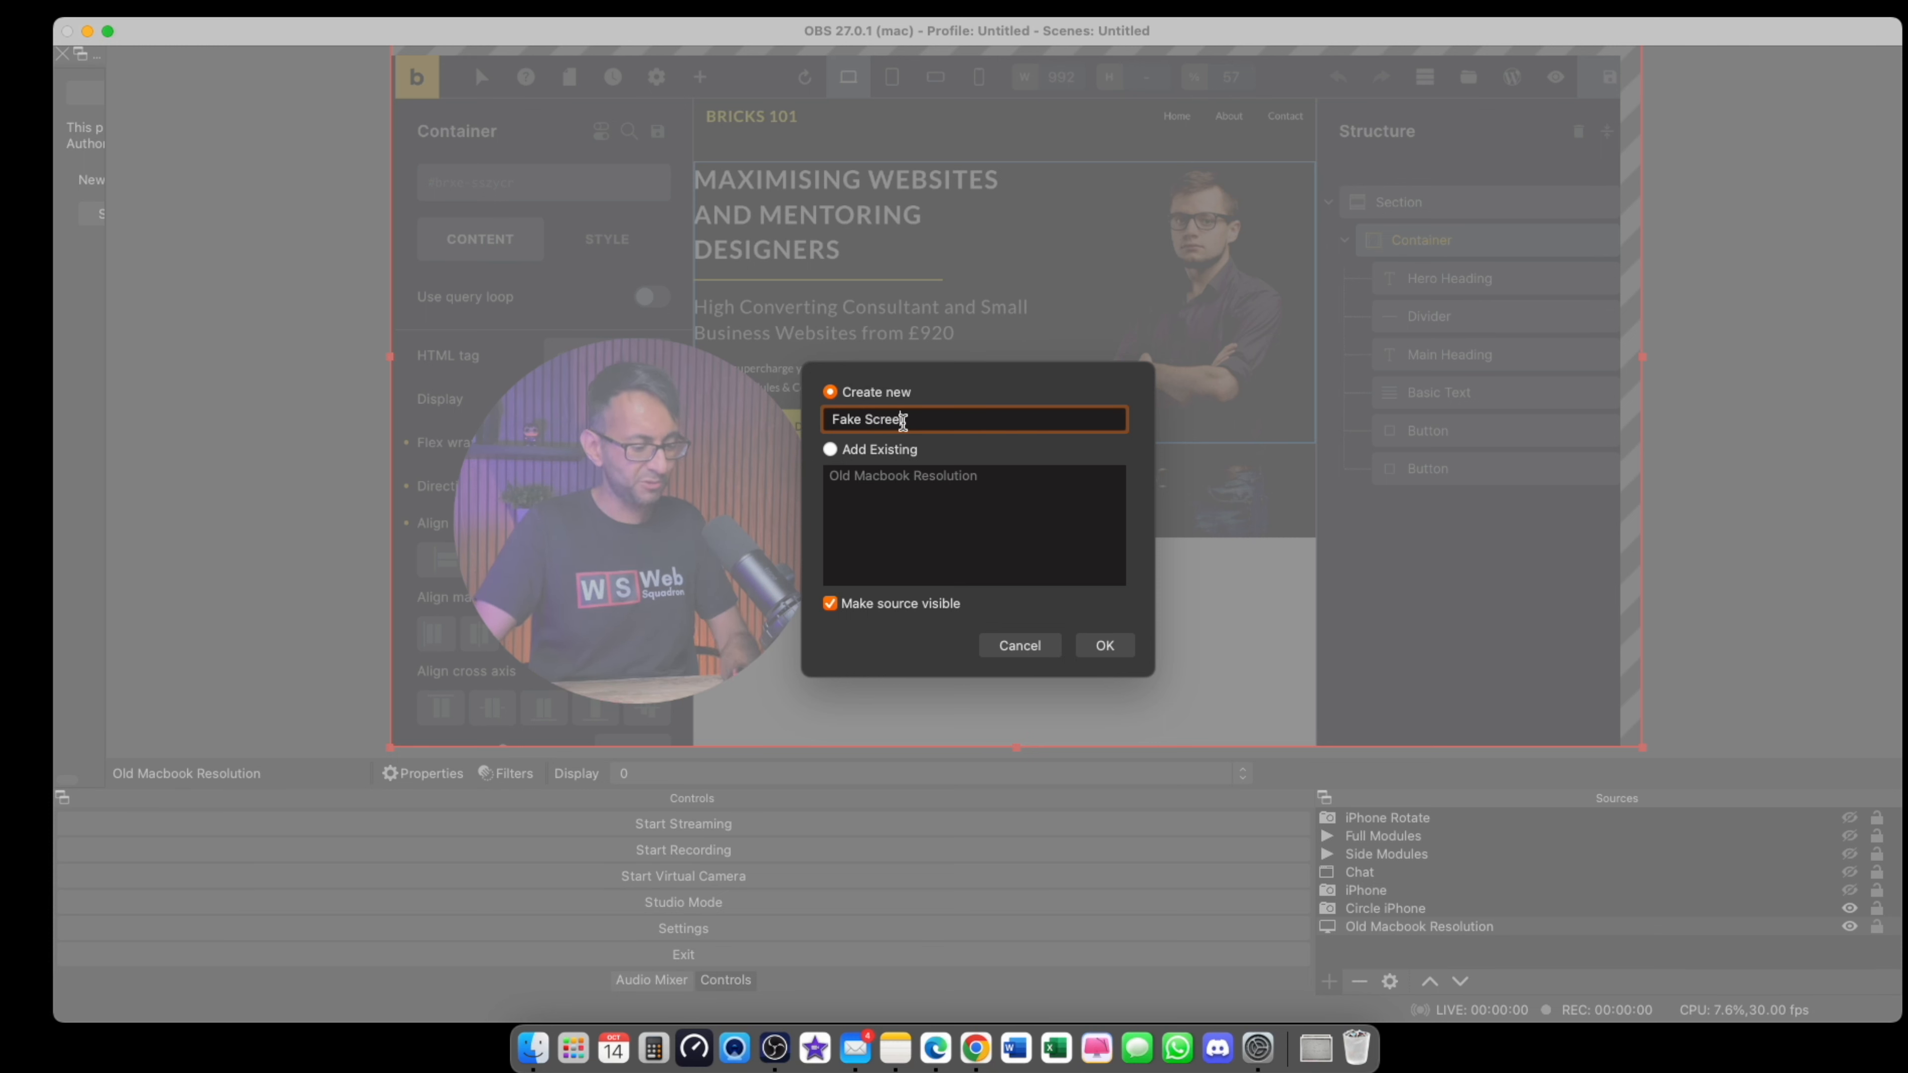
type("n")
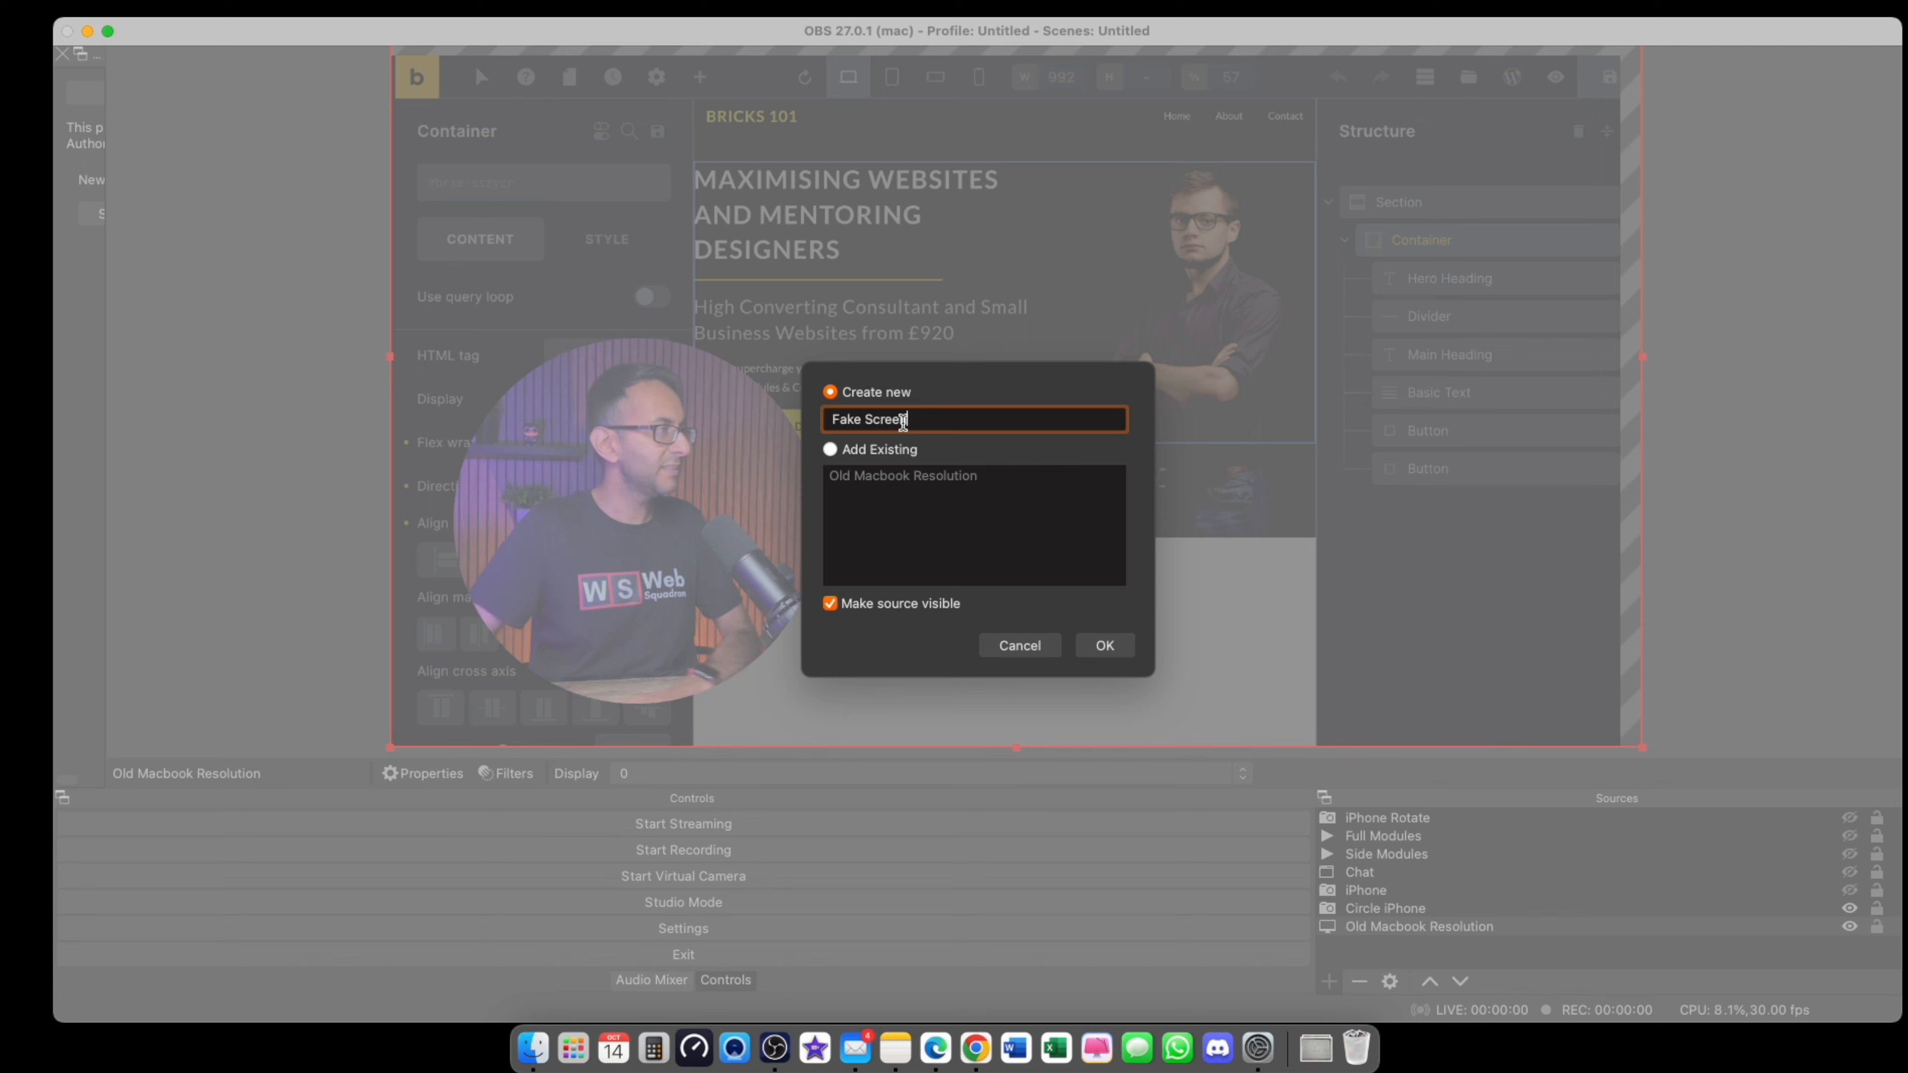
left_click(1101, 647)
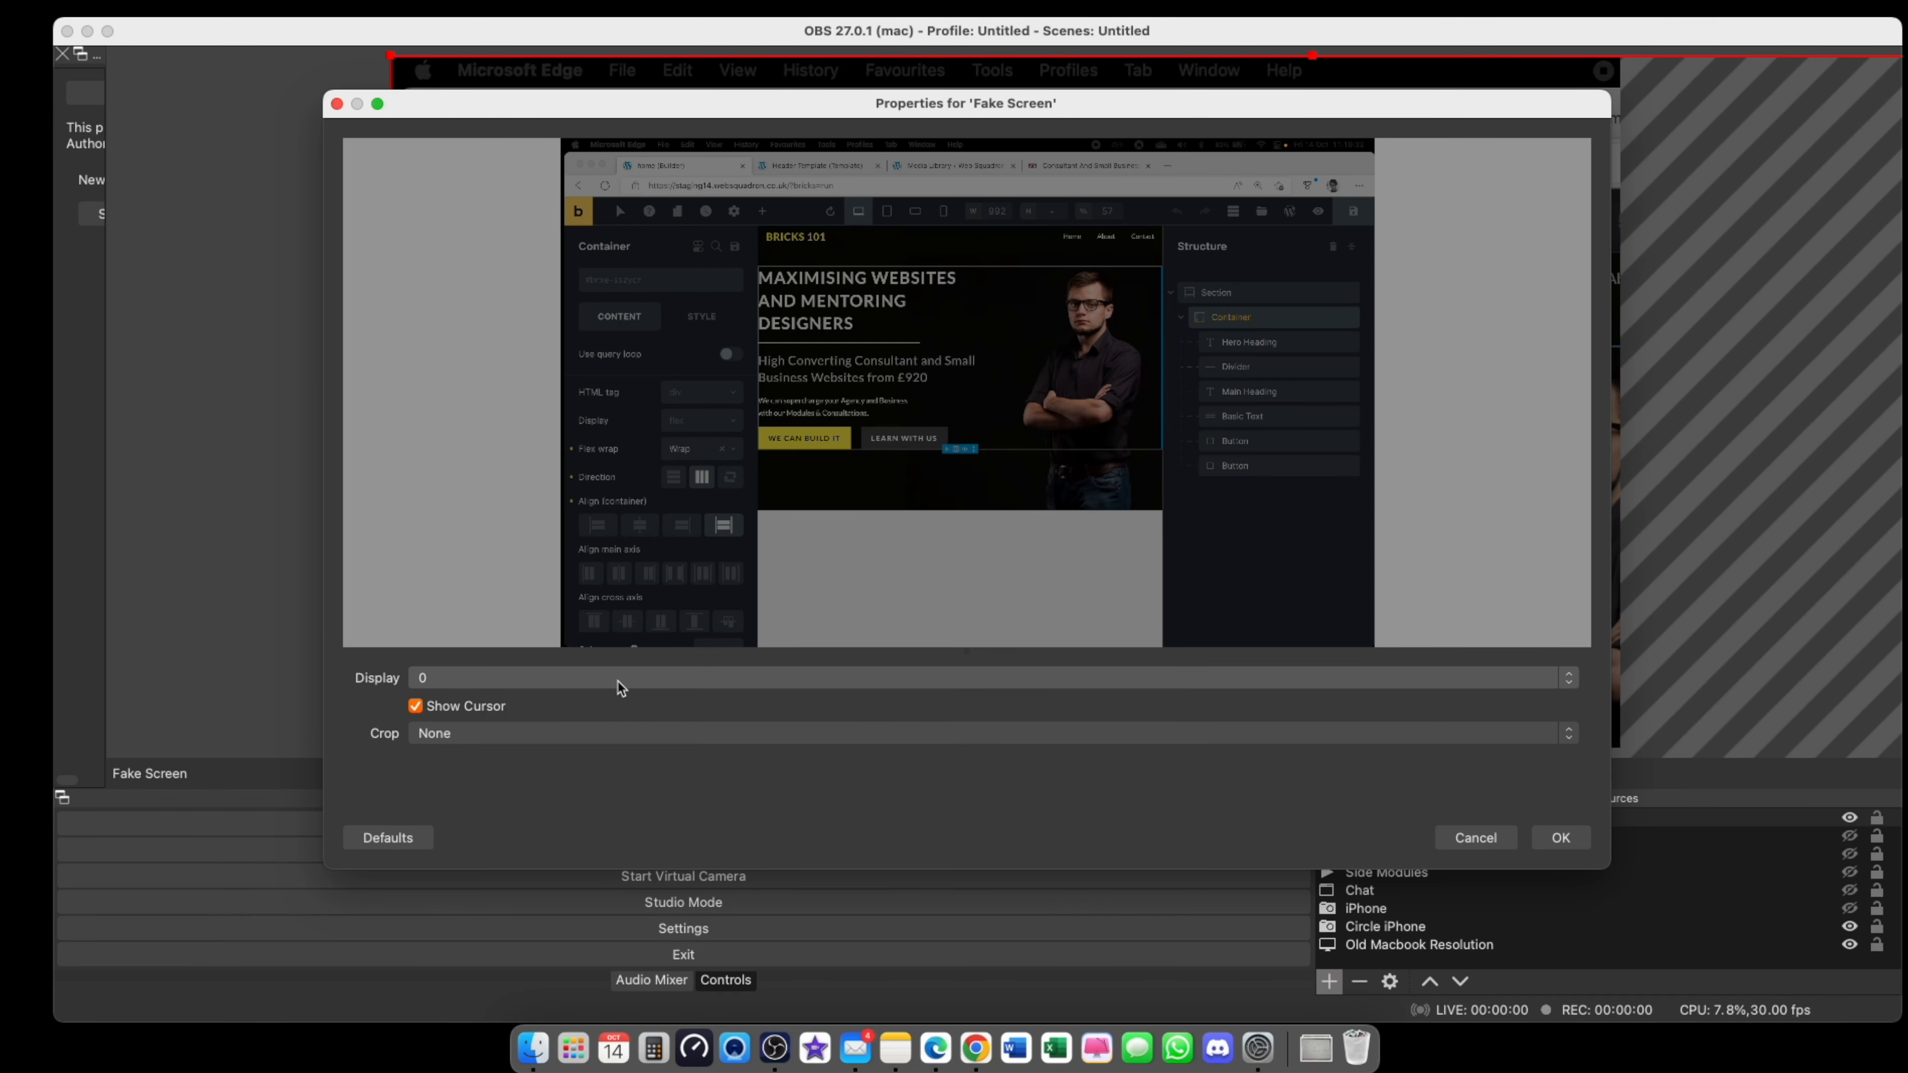
- Preview display 1 for the Fake Screen source, set its display back to 0 and accept the properties
left_click_drag(648, 98, 706, 77)
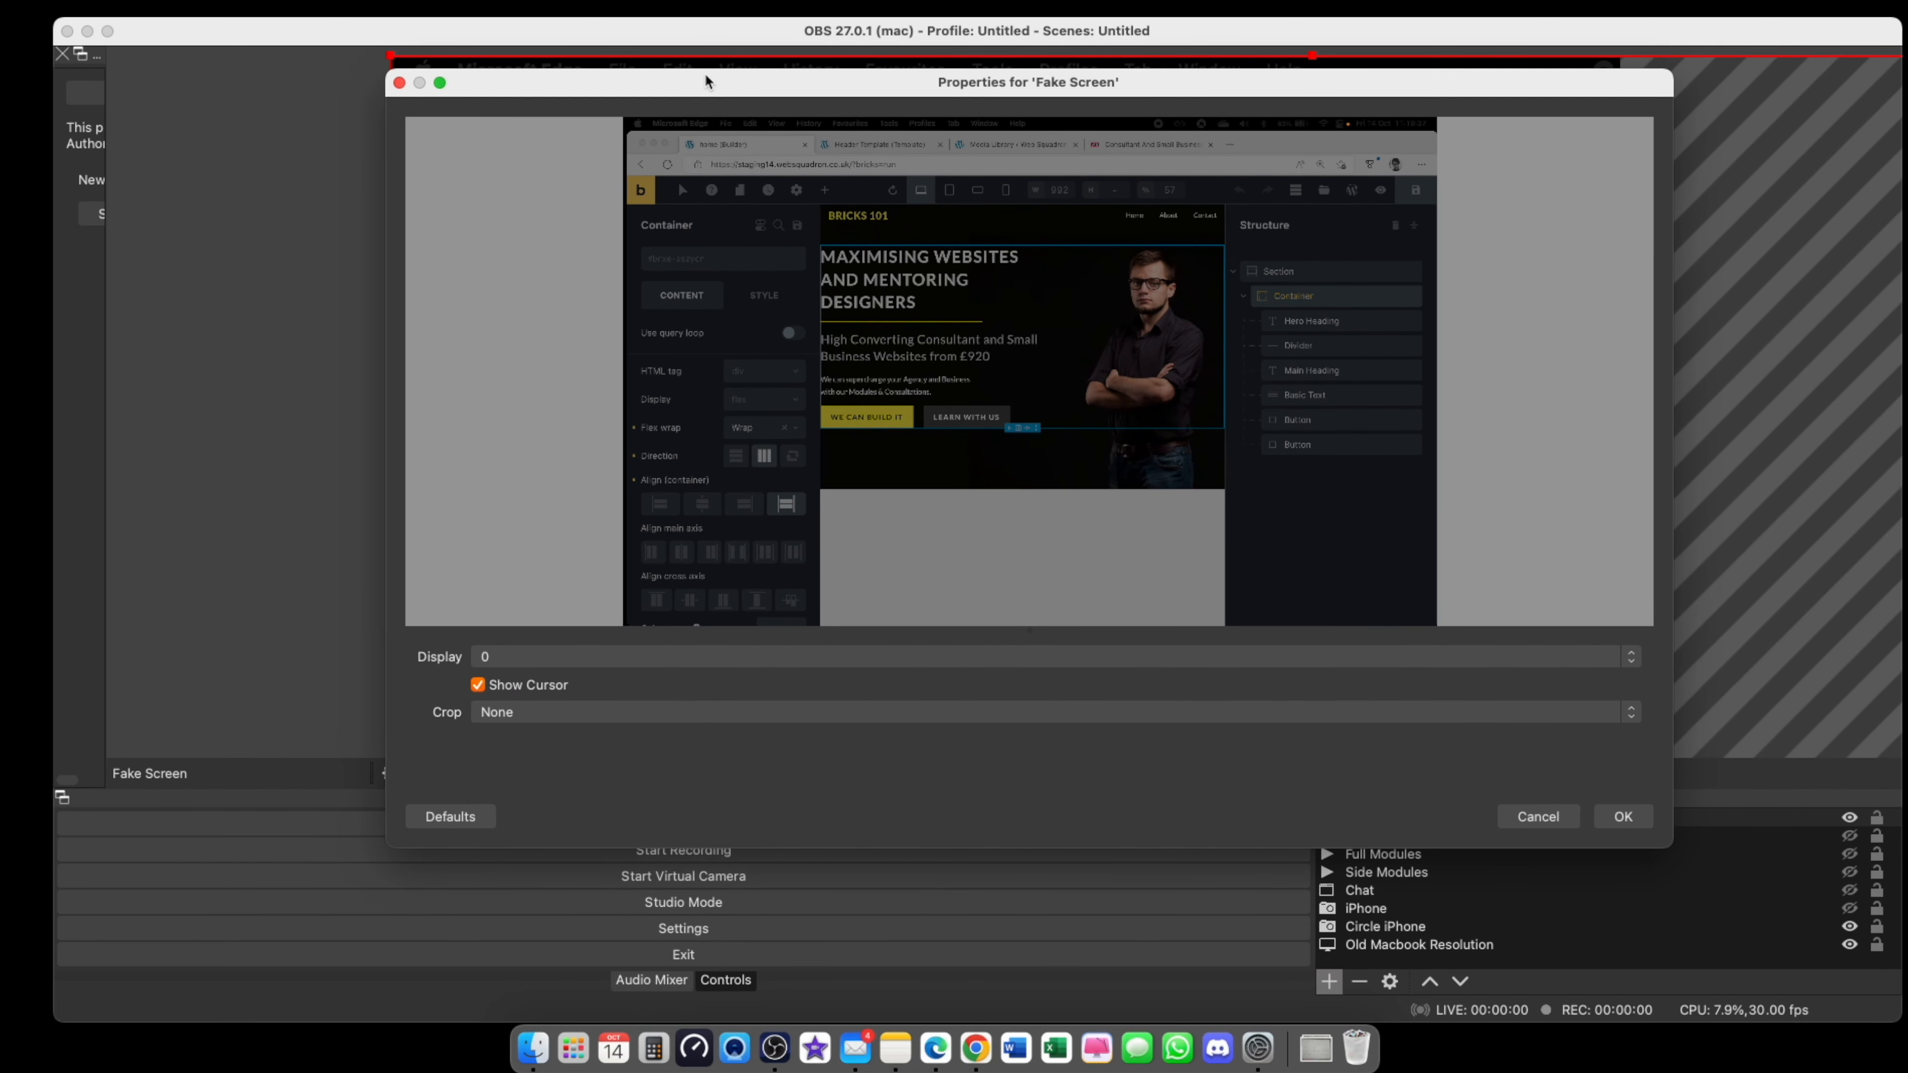
left_click(932, 661)
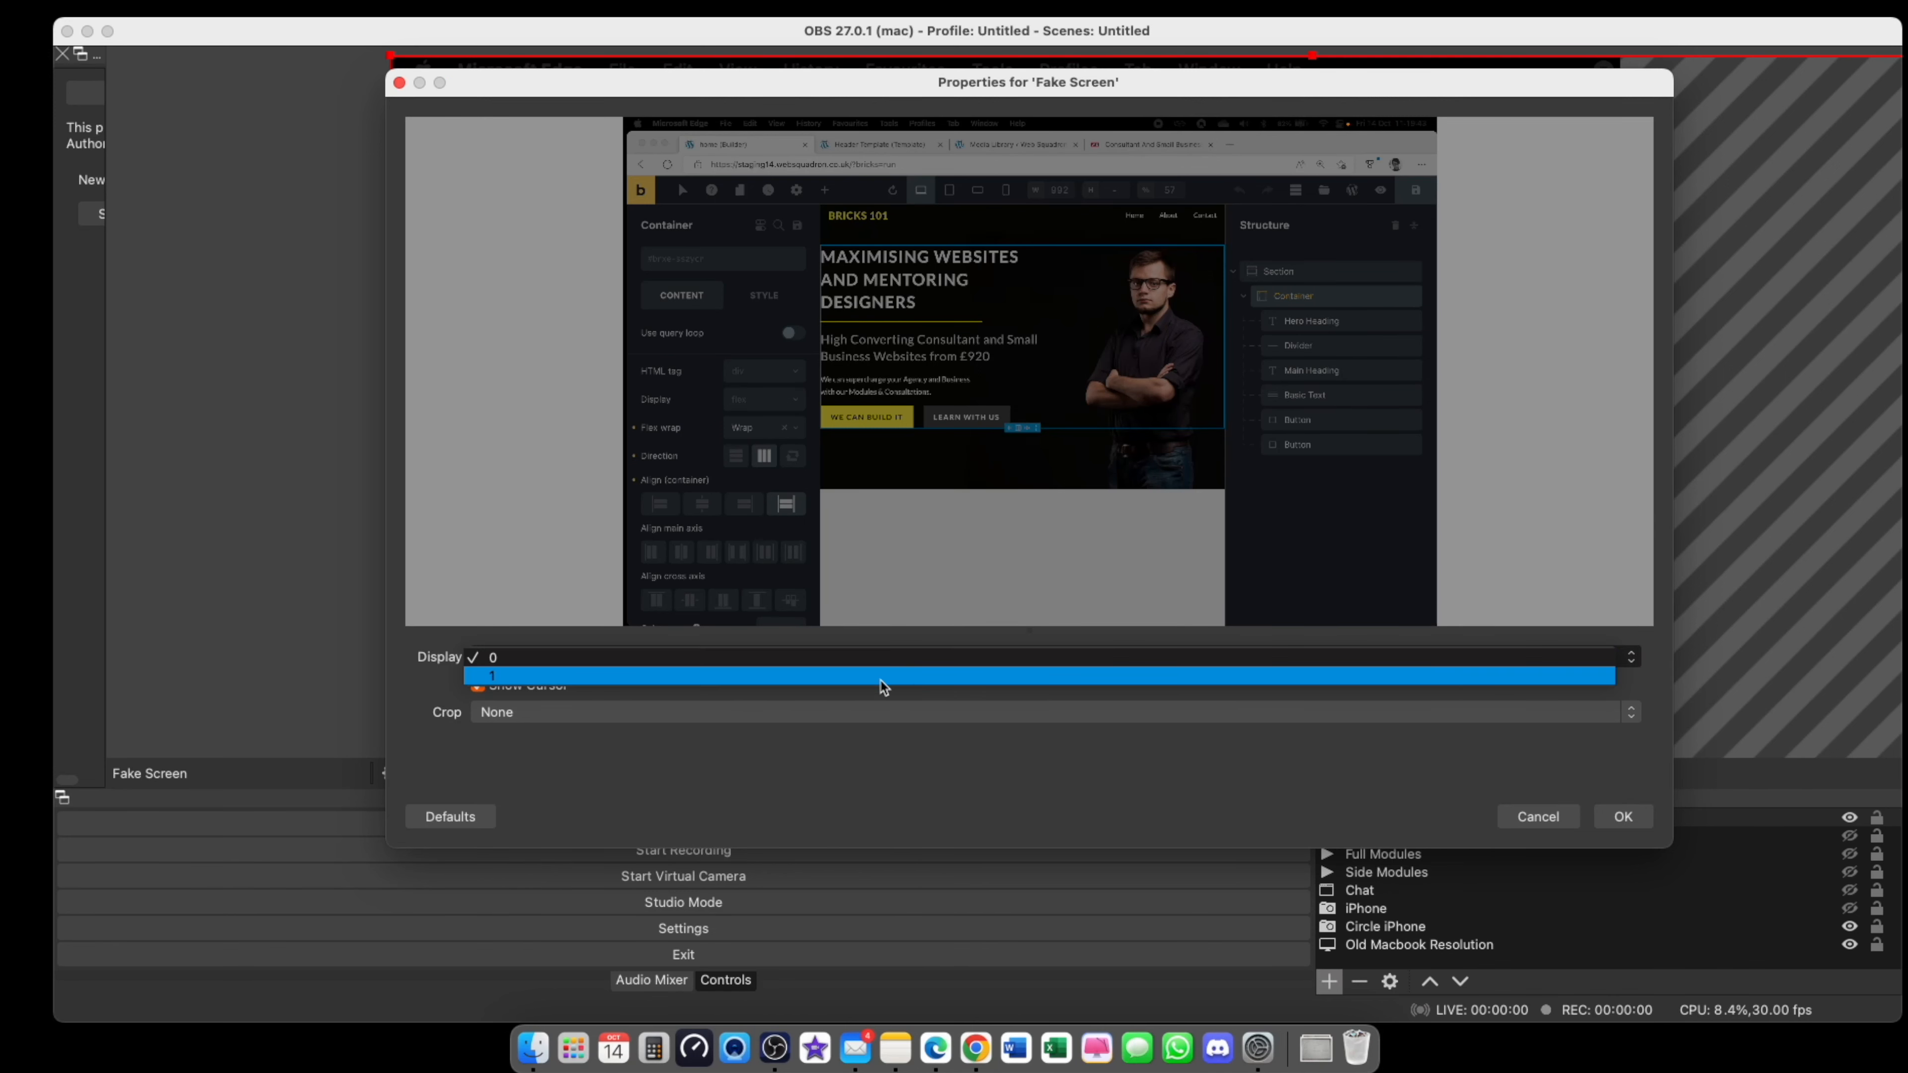
left_click(777, 676)
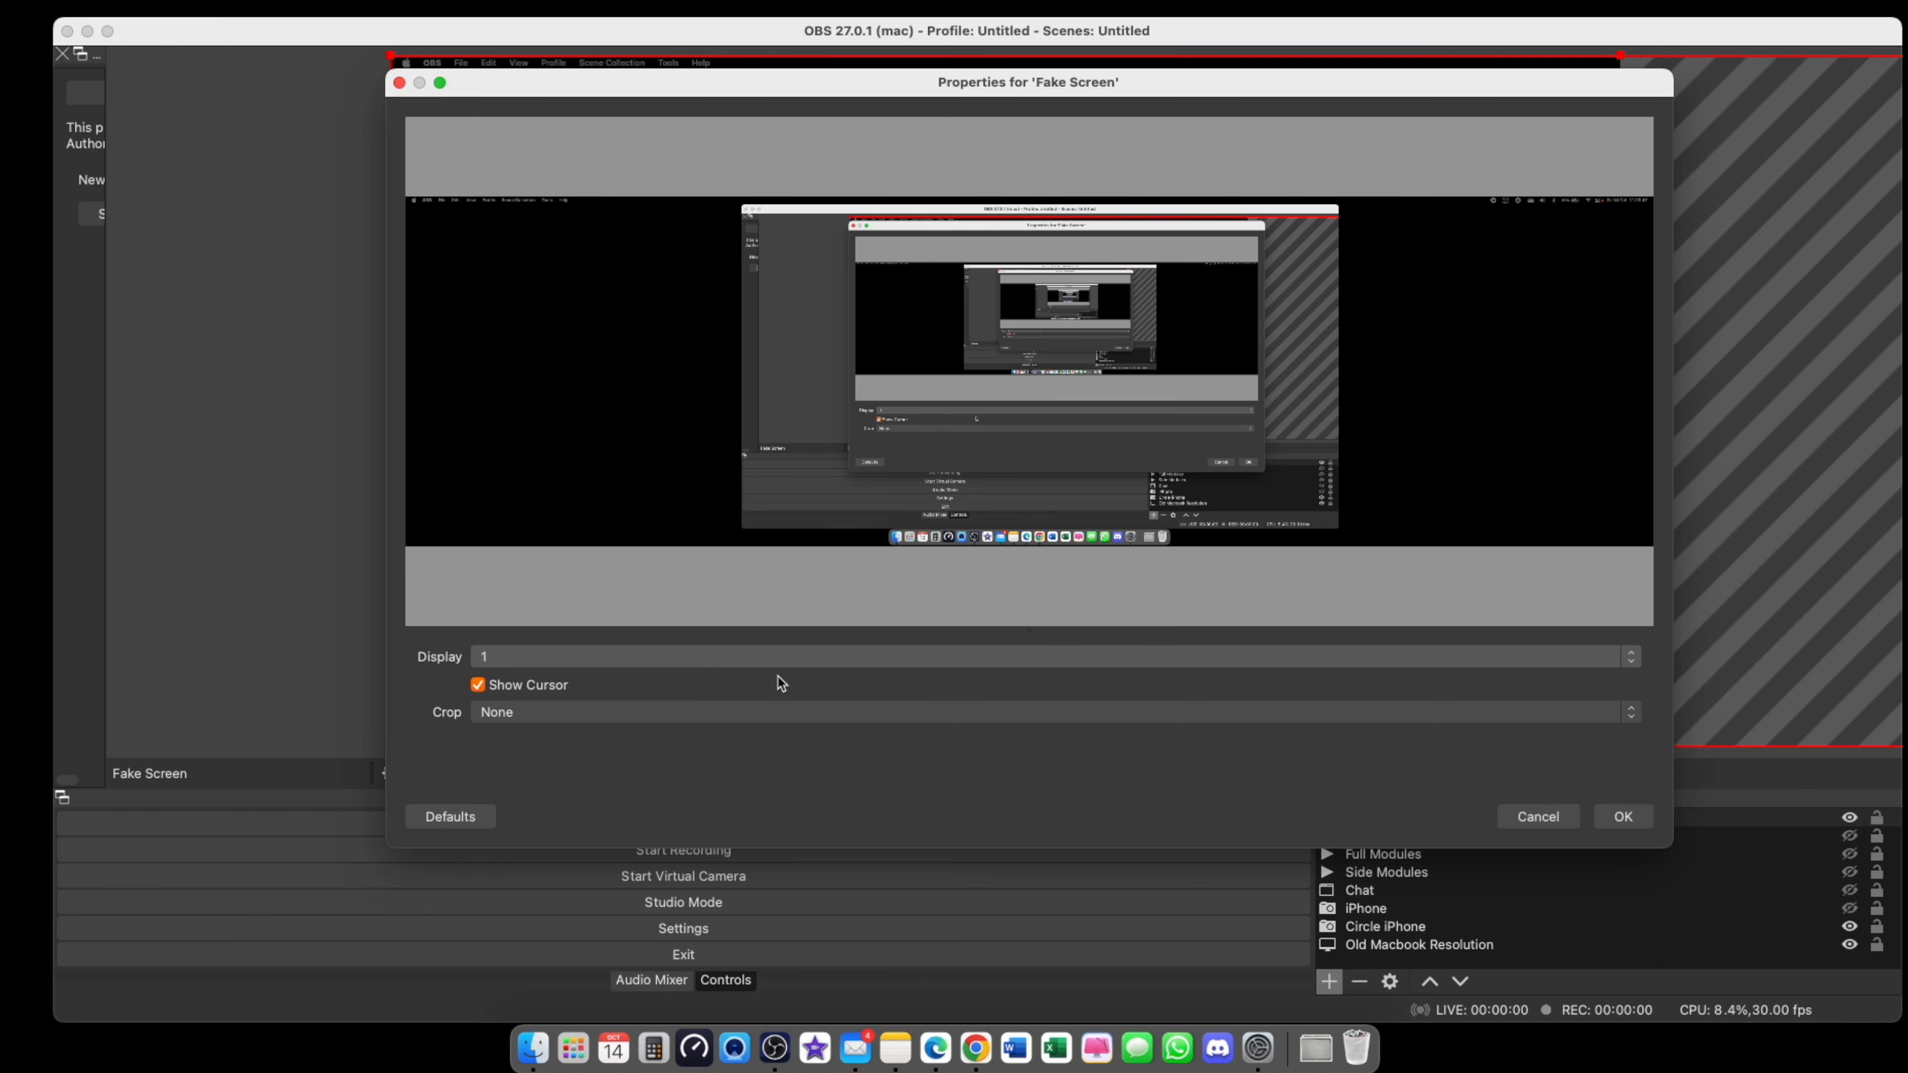
left_click(800, 662)
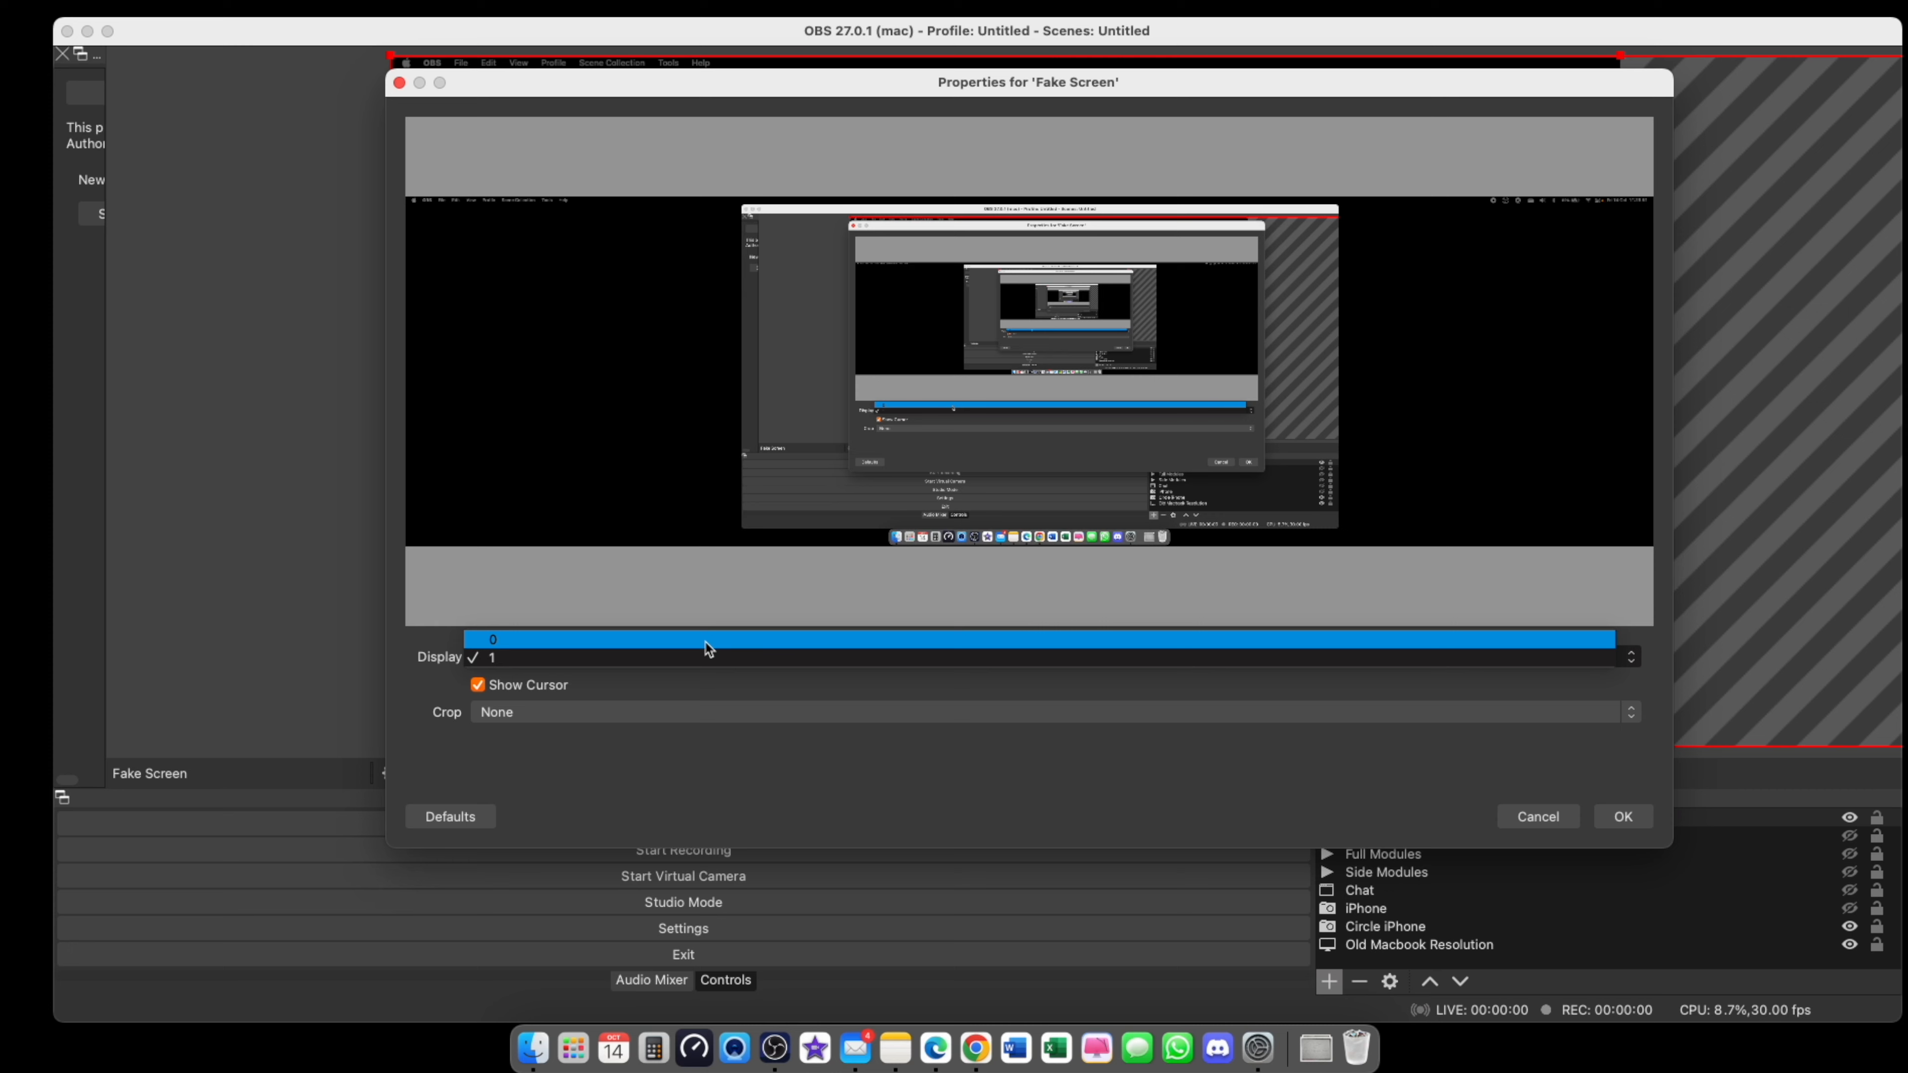
left_click(709, 640)
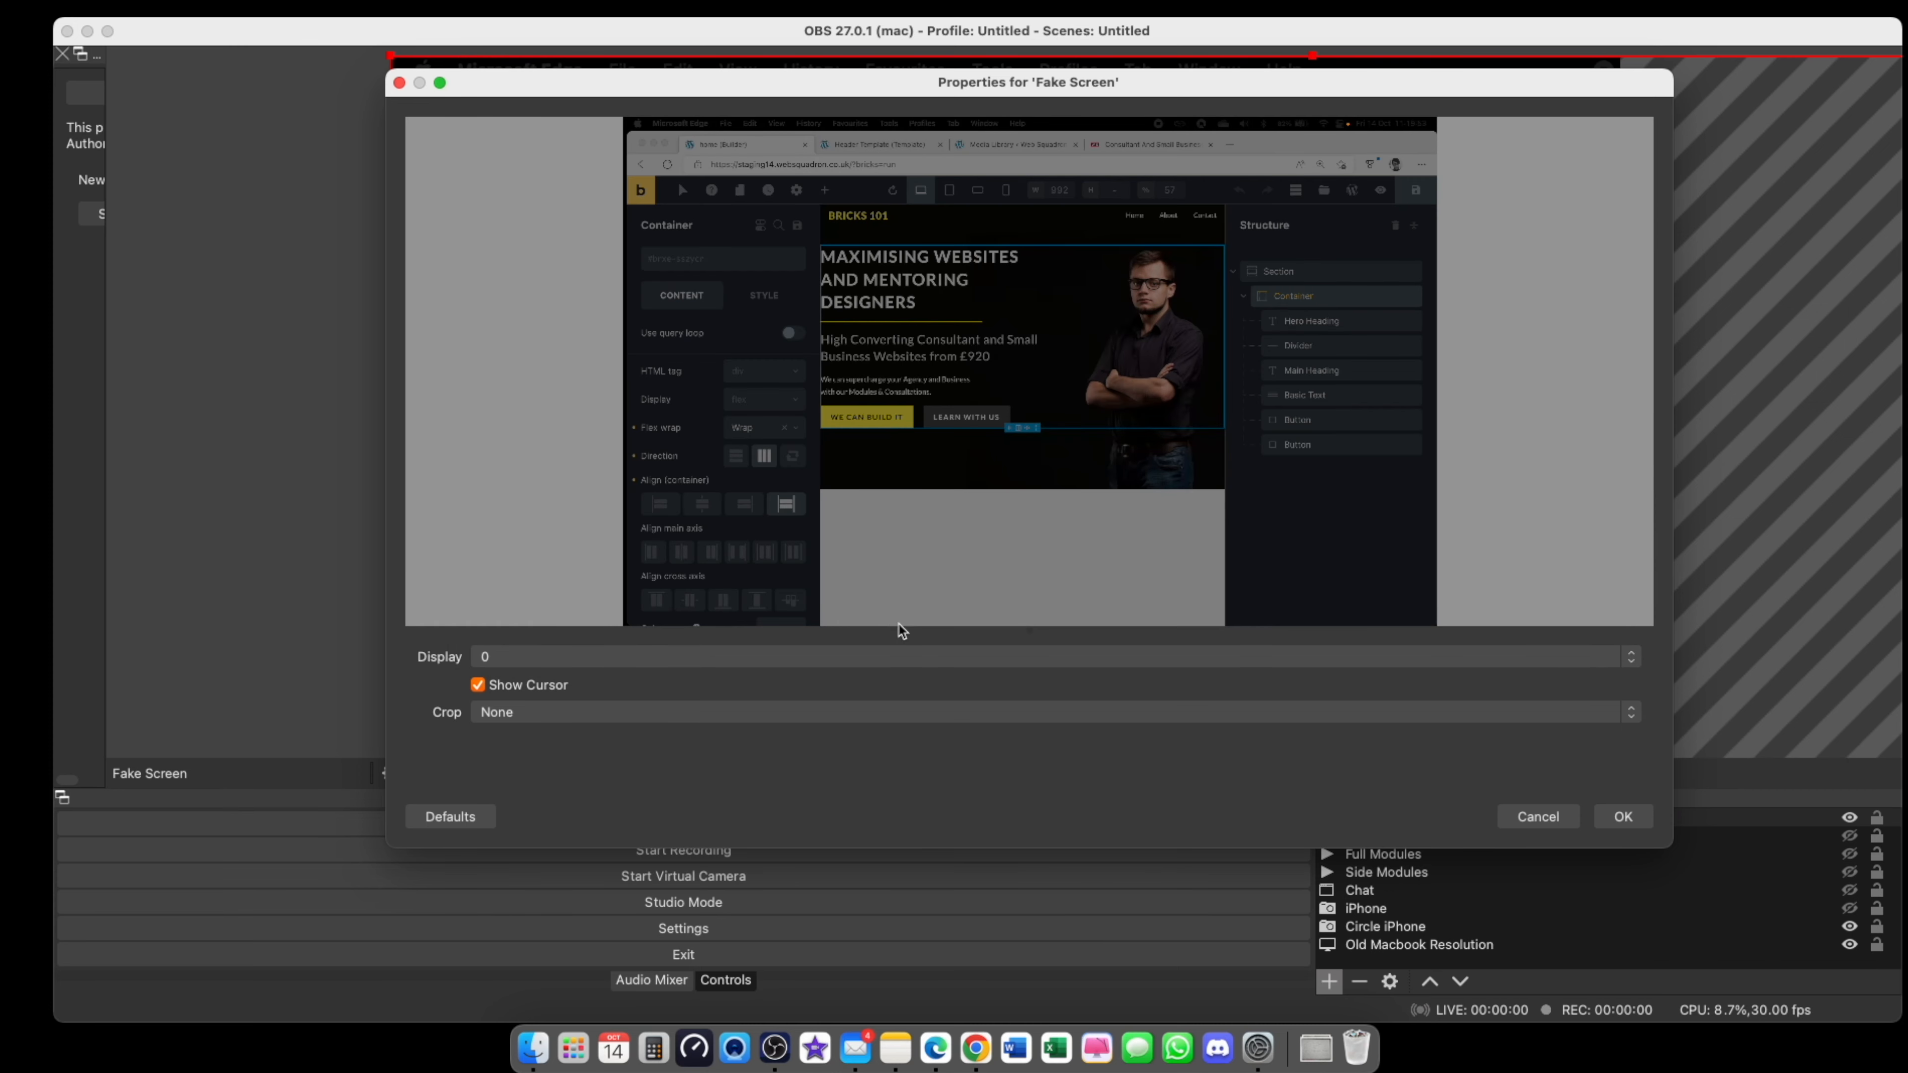
left_click(1623, 817)
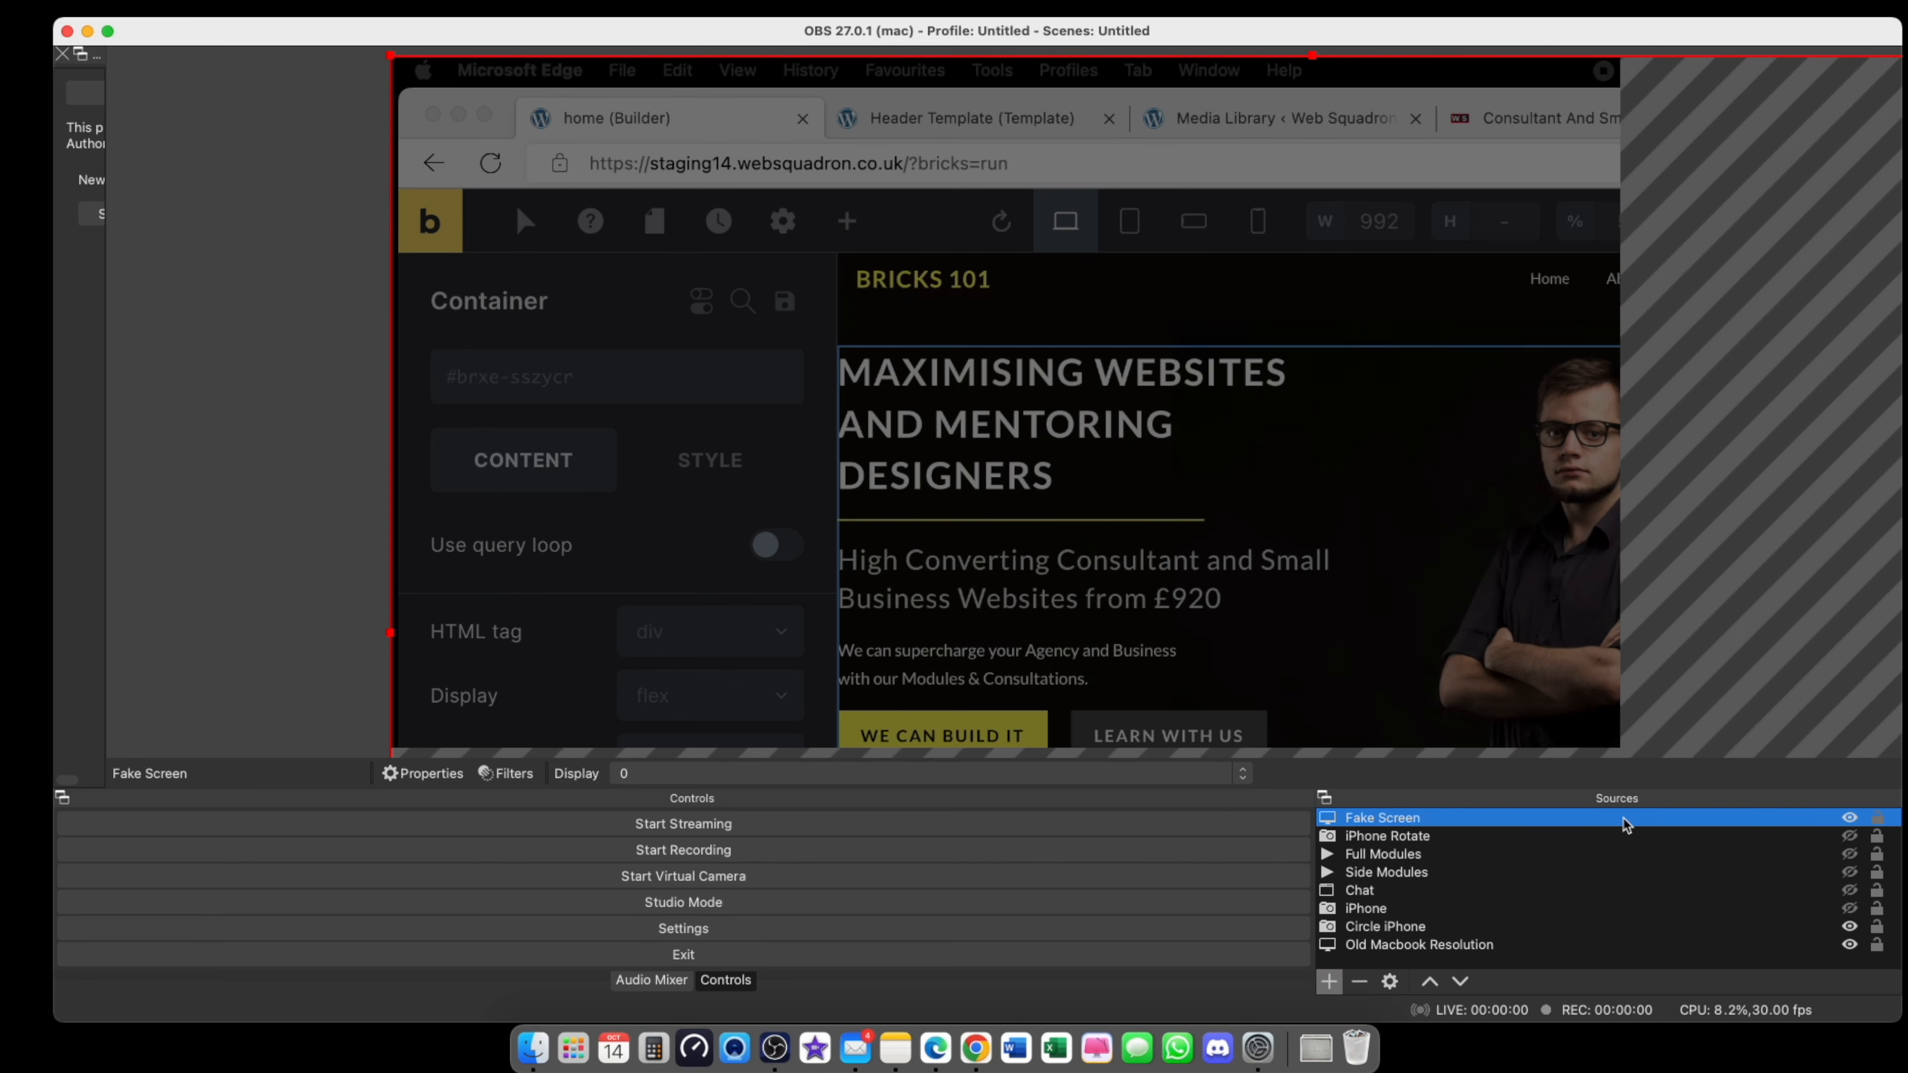
- Reorder the Fake Screen source to sit directly below Circle iPhone, and switch its visibility off and on again
left_click_drag(1566, 826, 1613, 953)
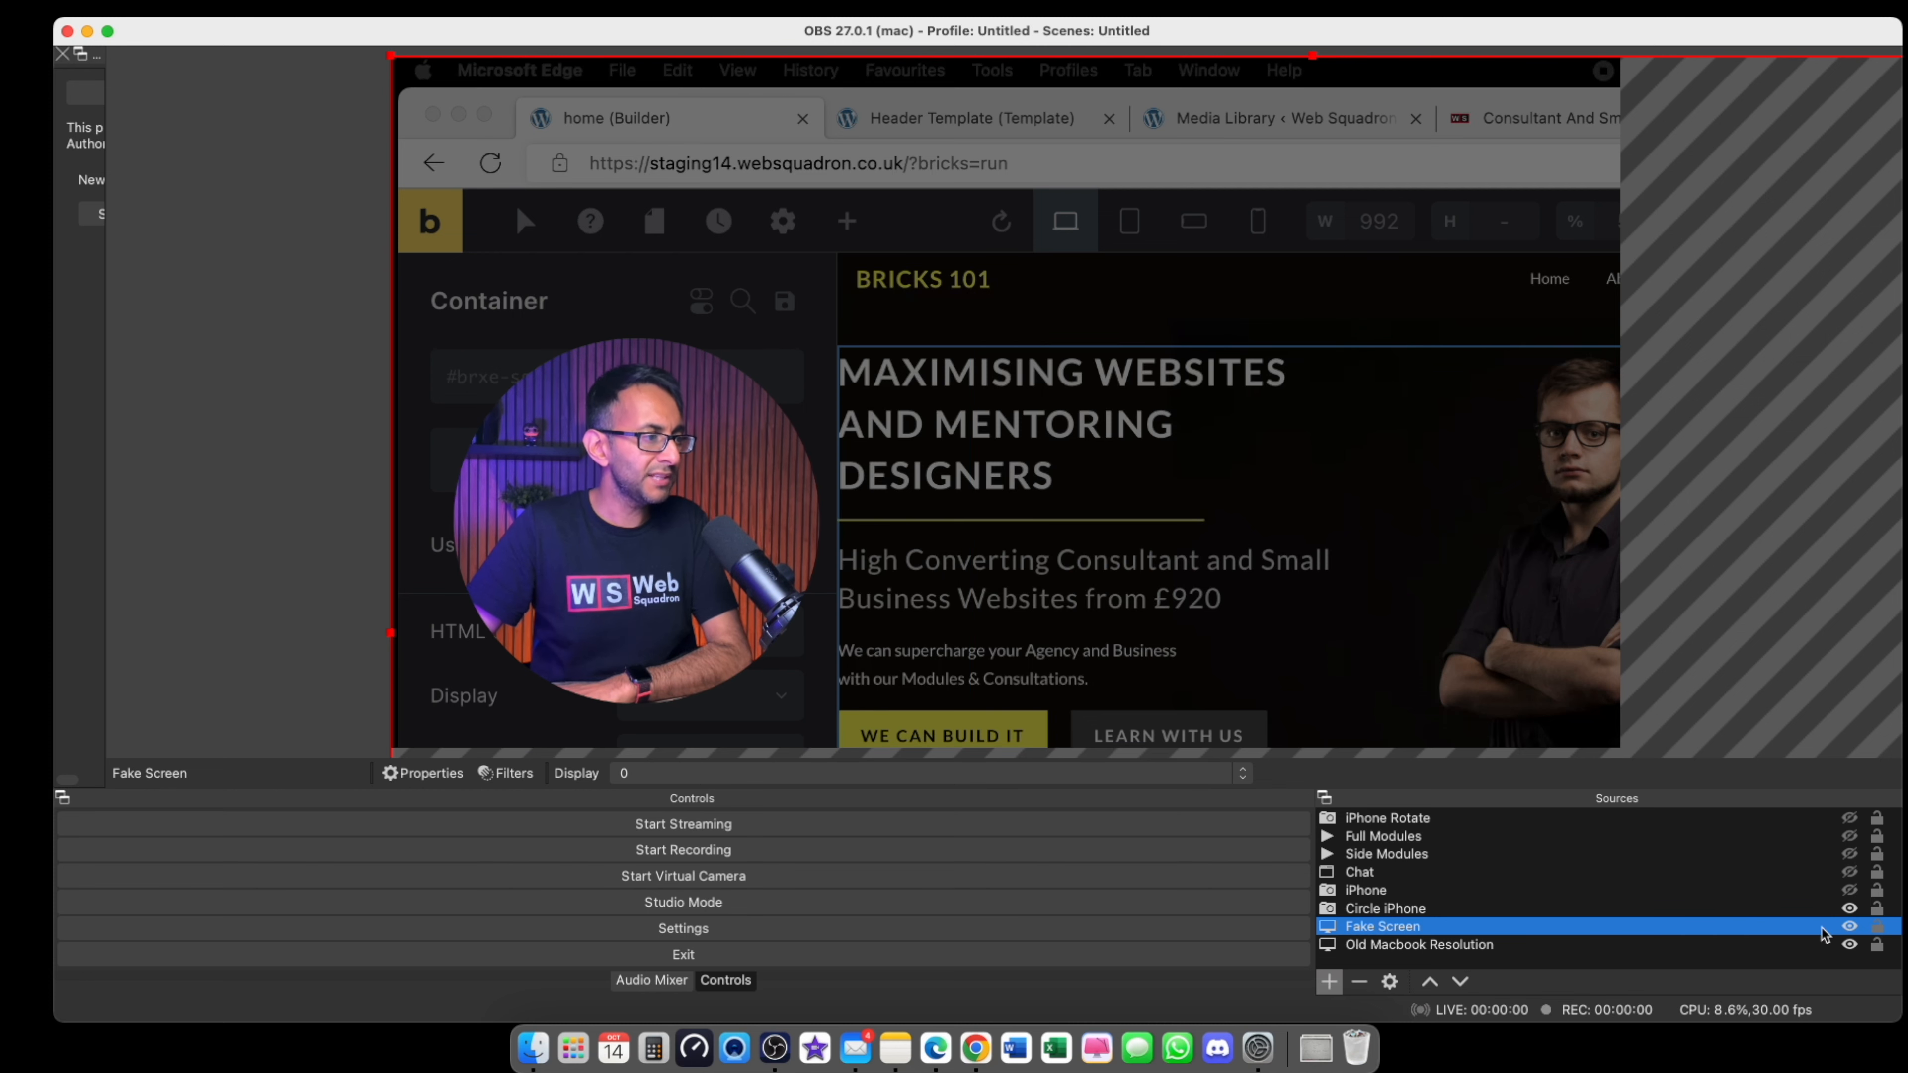
left_click(1849, 927)
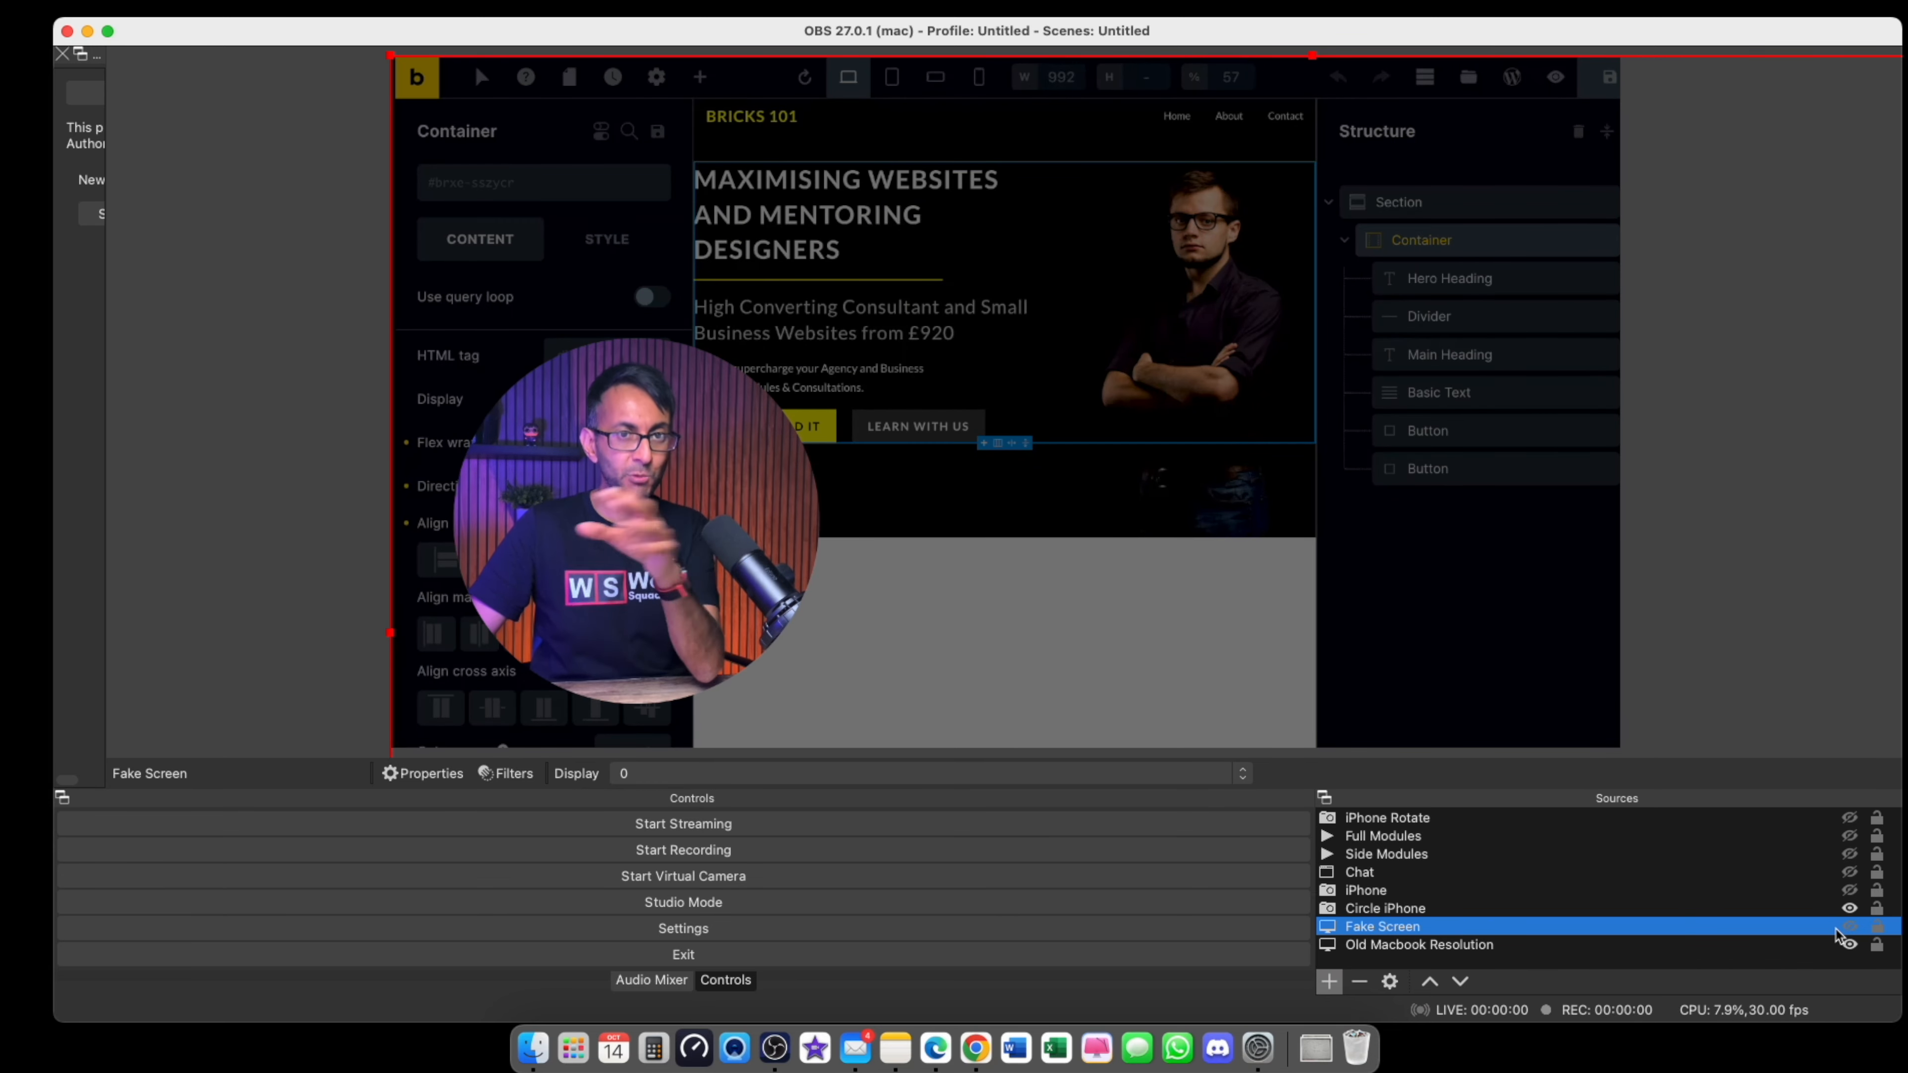
left_click(1849, 927)
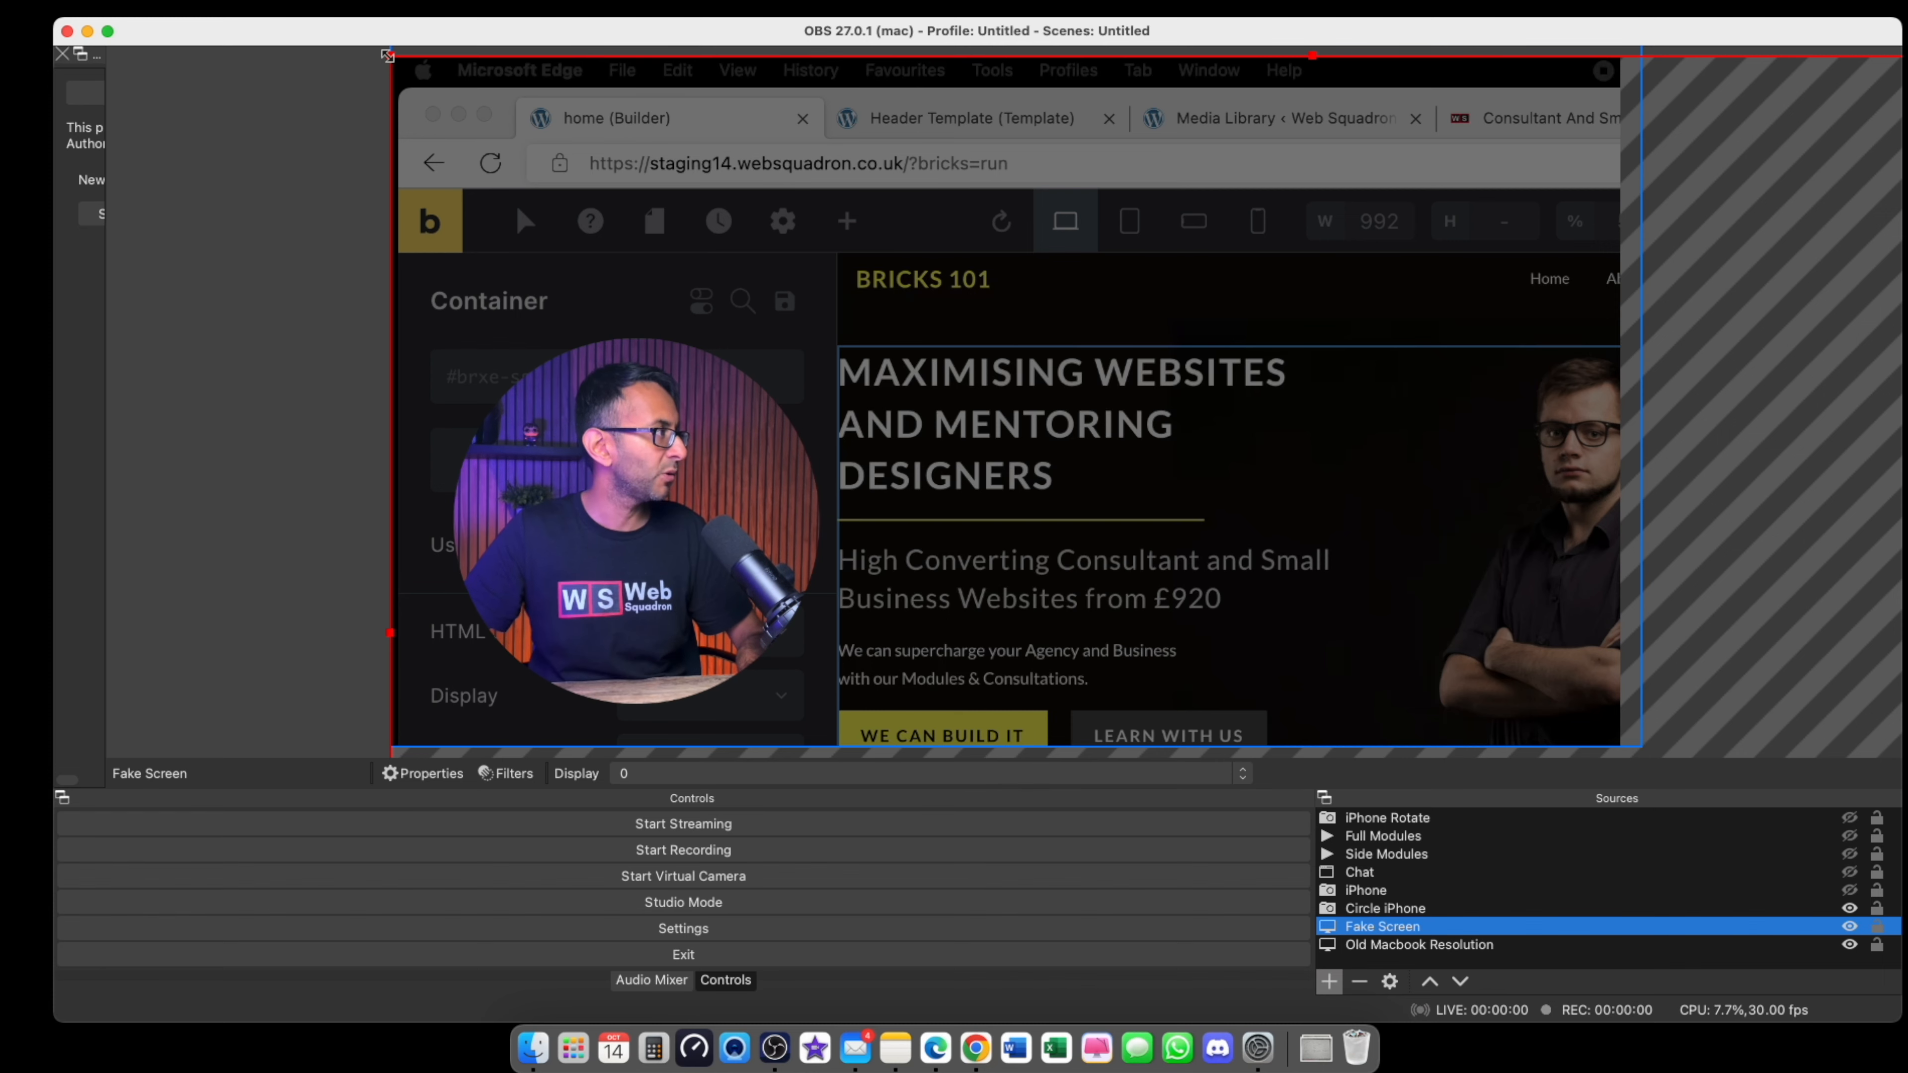
- Shrink the Fake Screen capture to about half the canvas width and place it against the canvas's right edge, near the top
left_click_drag(390, 55, 1094, 476)
left_click_drag(1344, 553, 920, 222)
left_click_drag(671, 142, 1205, 466)
left_click_drag(1468, 578, 1281, 218)
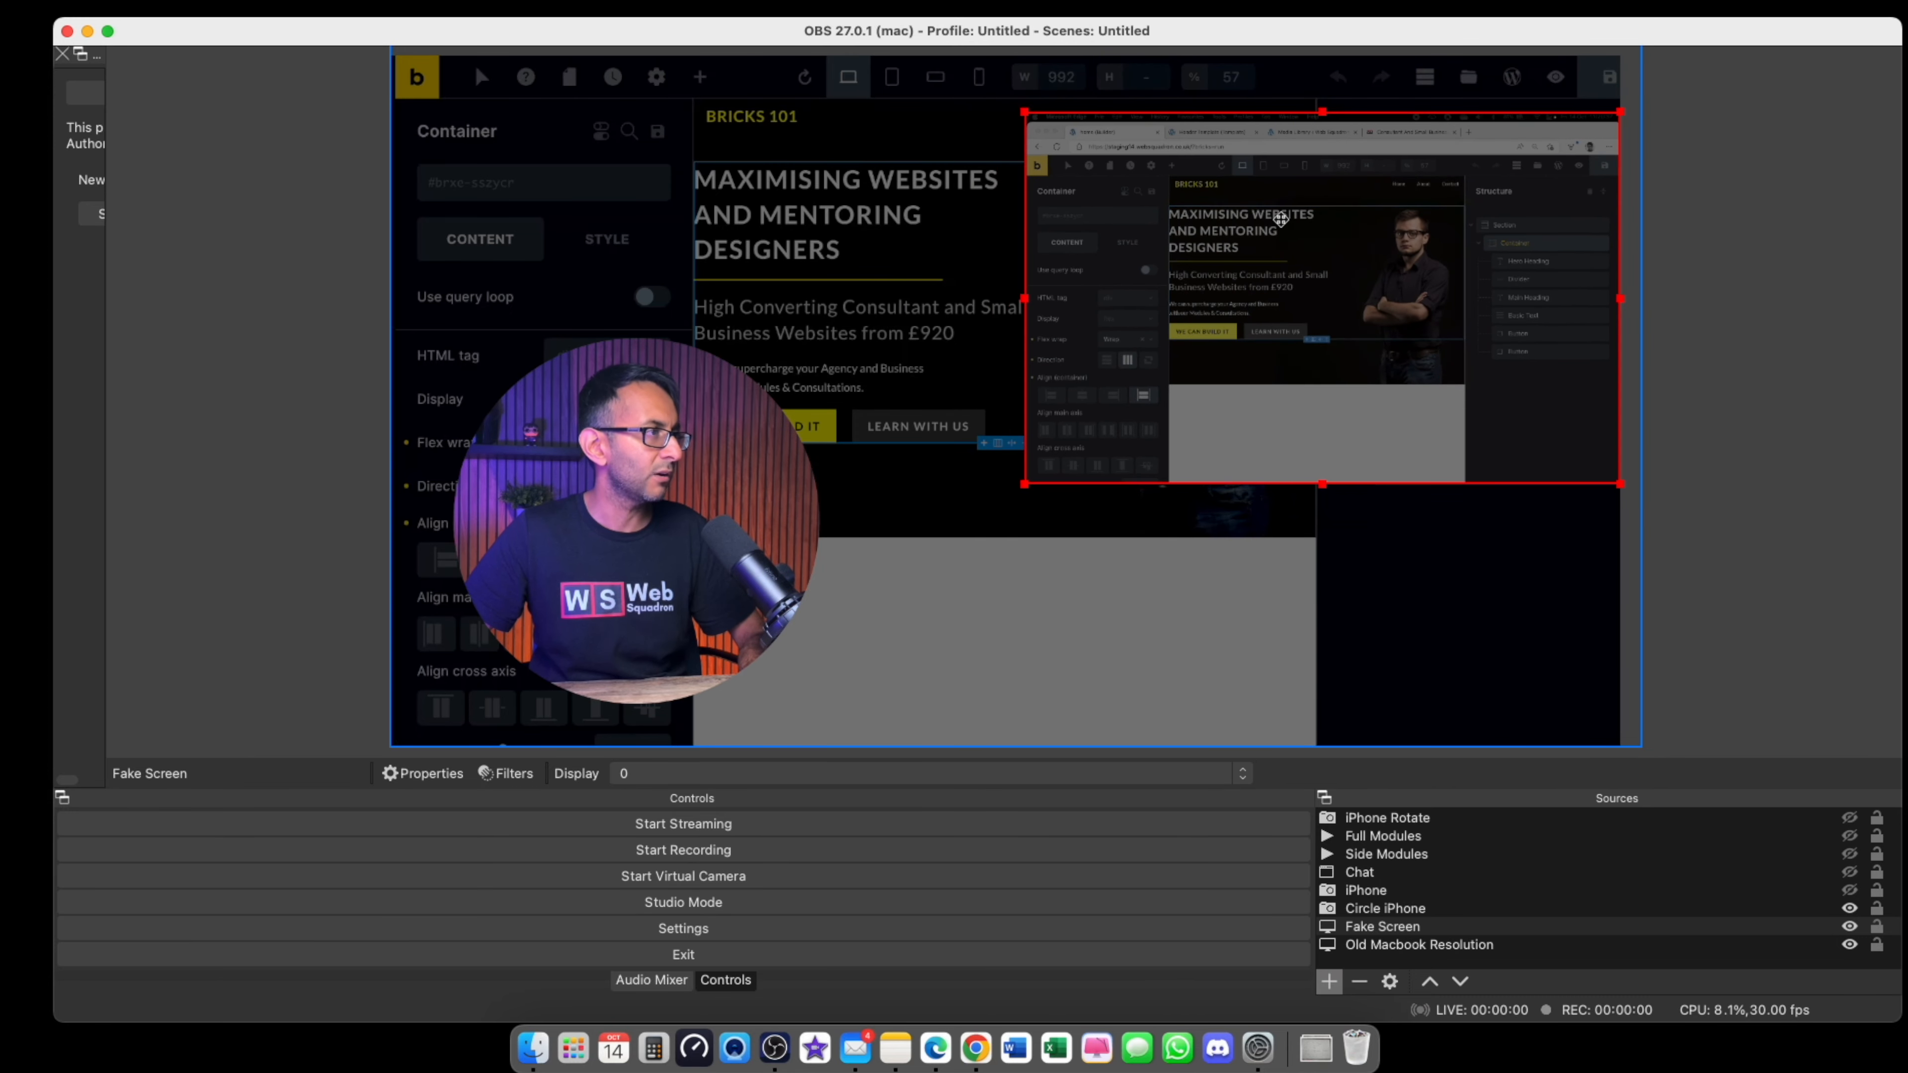
left_click(1723, 464)
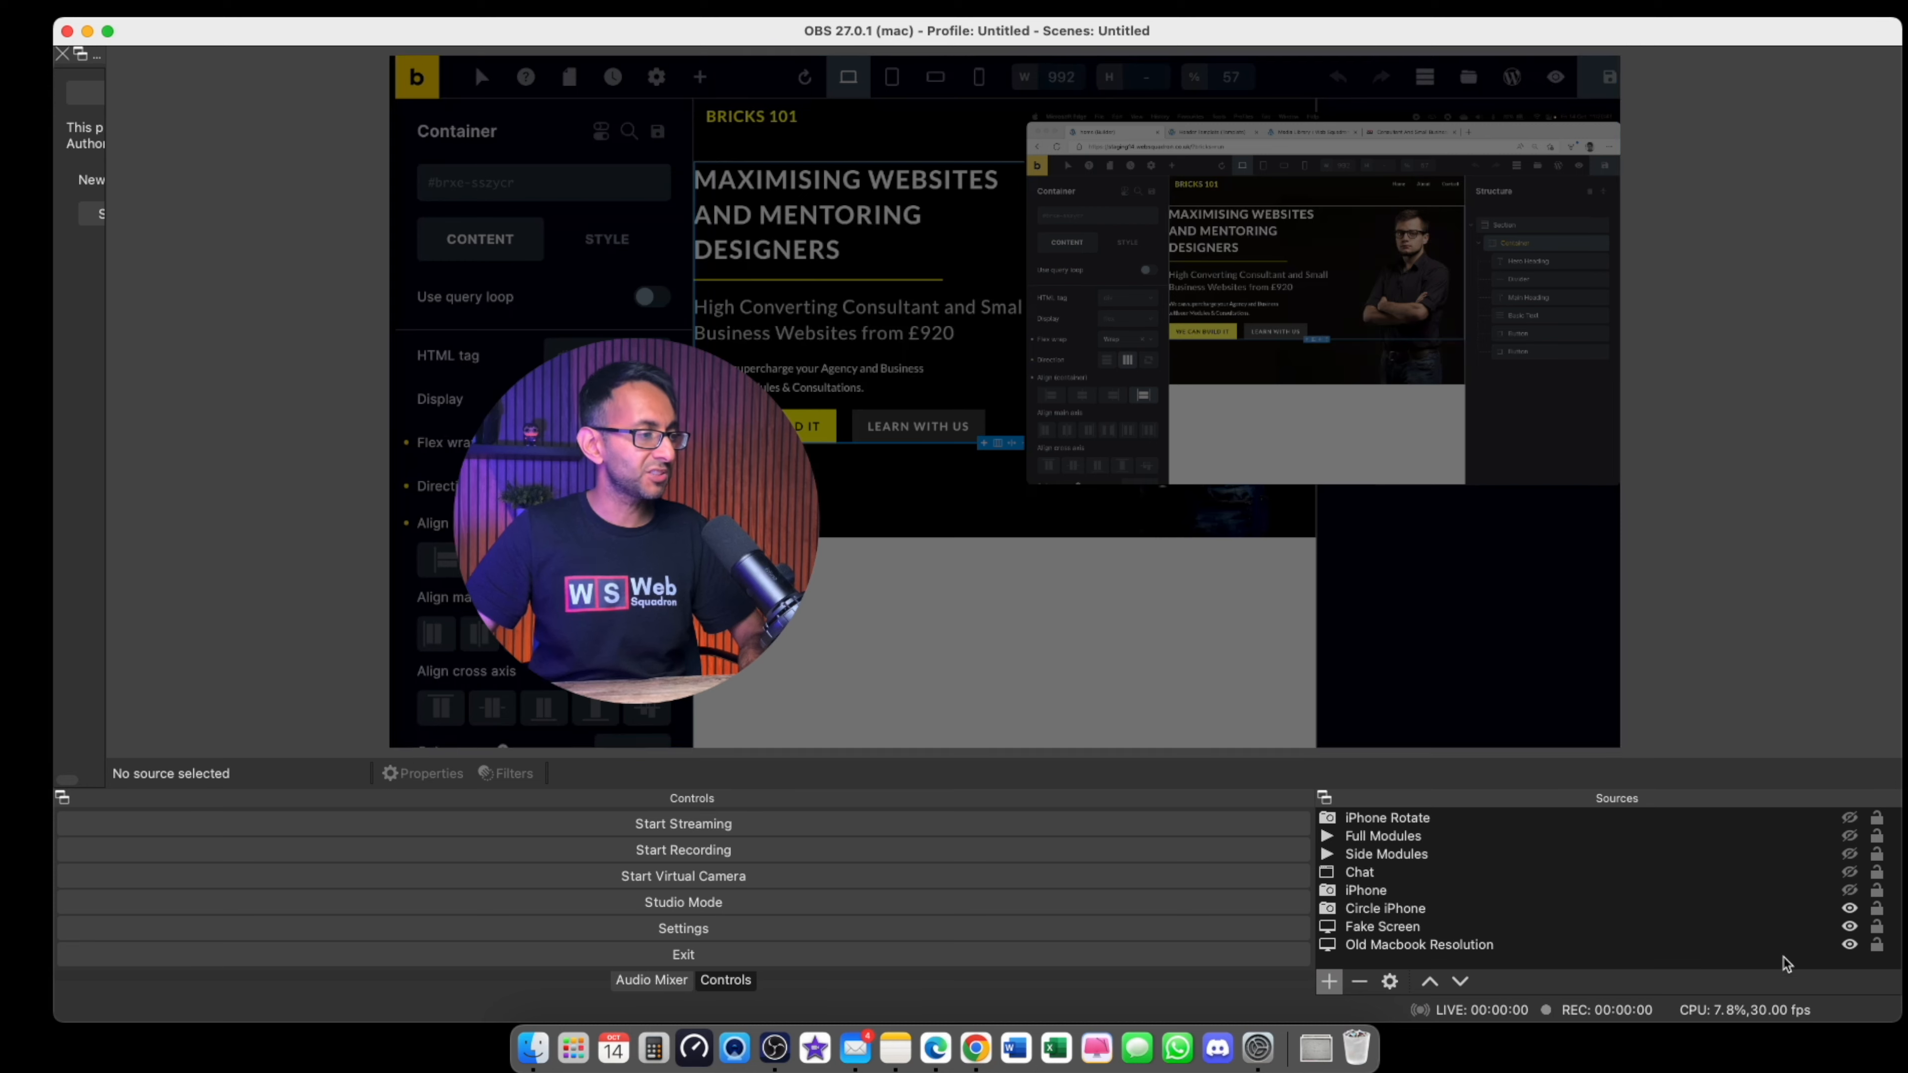
- Hide and show the Old Macbook Resolution and Fake Screen sources in turn to compare the two display captures
left_click(1849, 945)
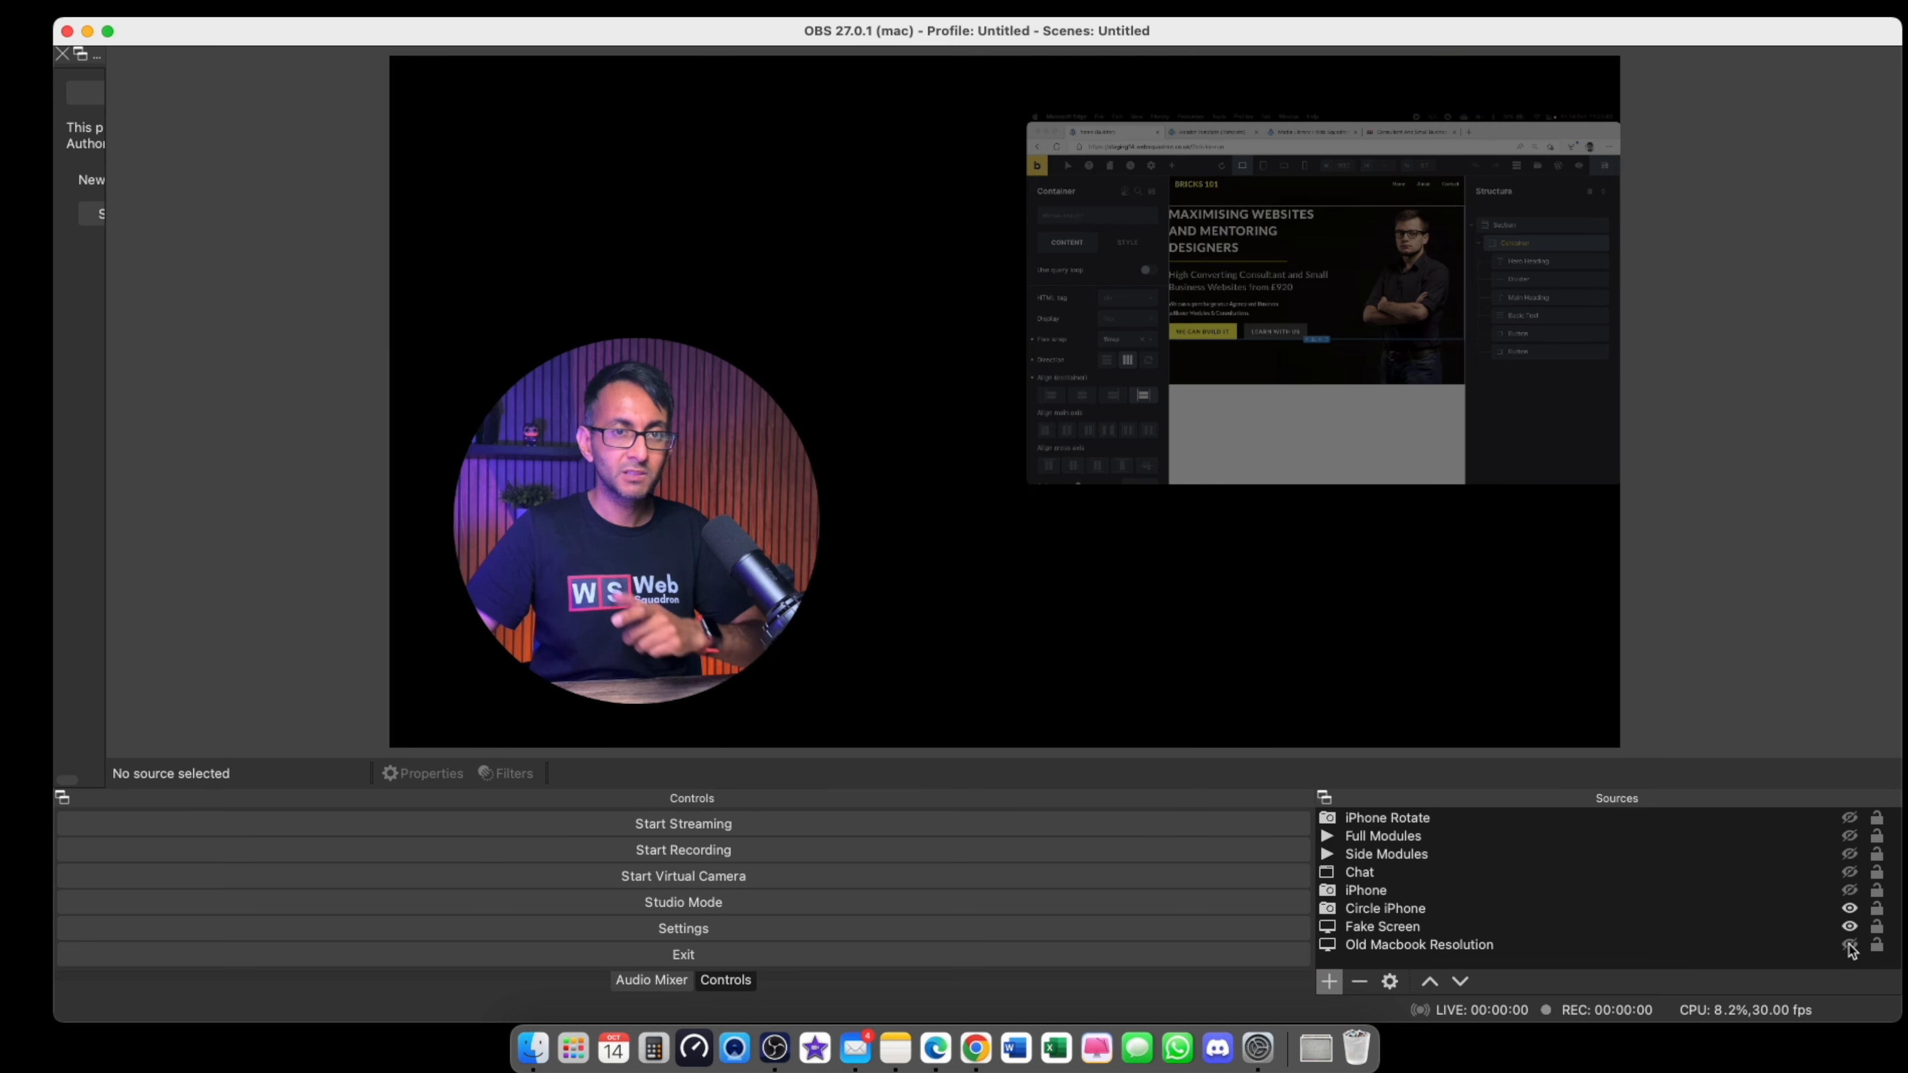
left_click(1849, 945)
left_click(1850, 927)
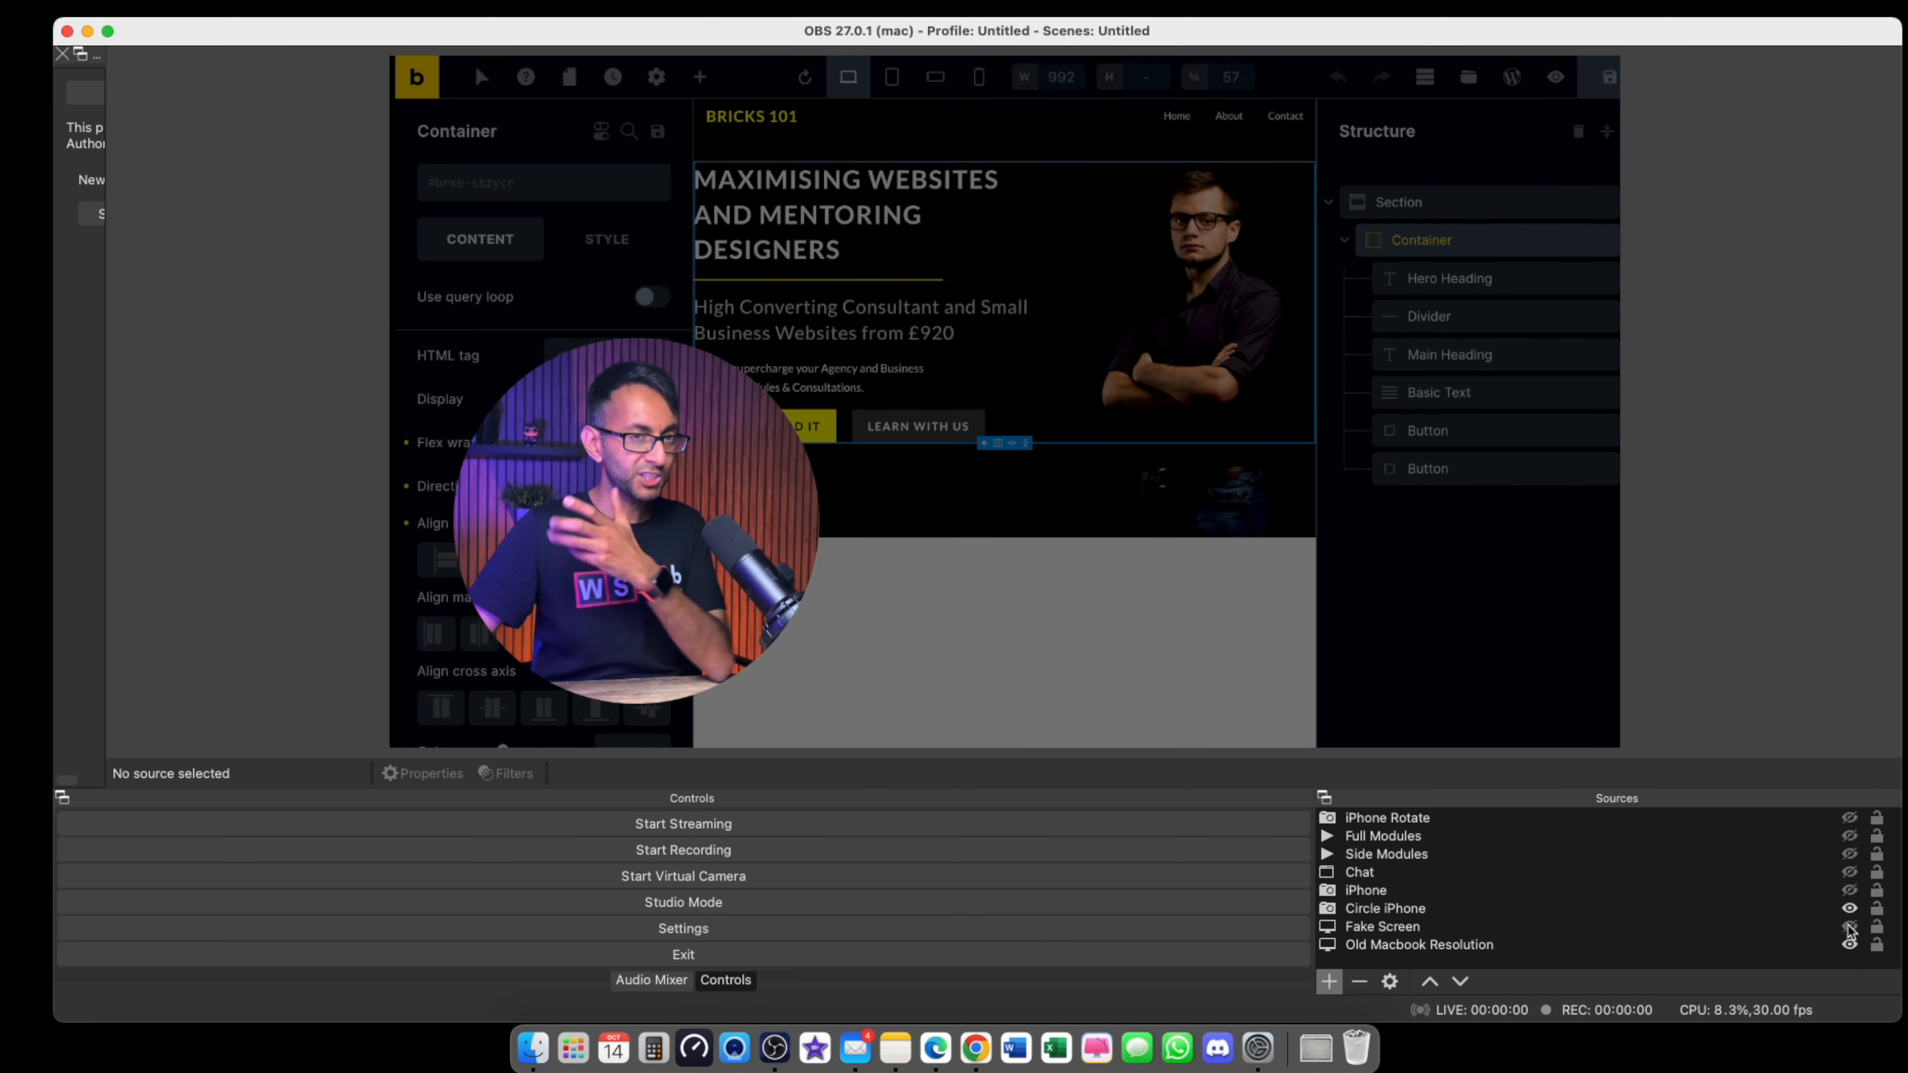
left_click(1850, 926)
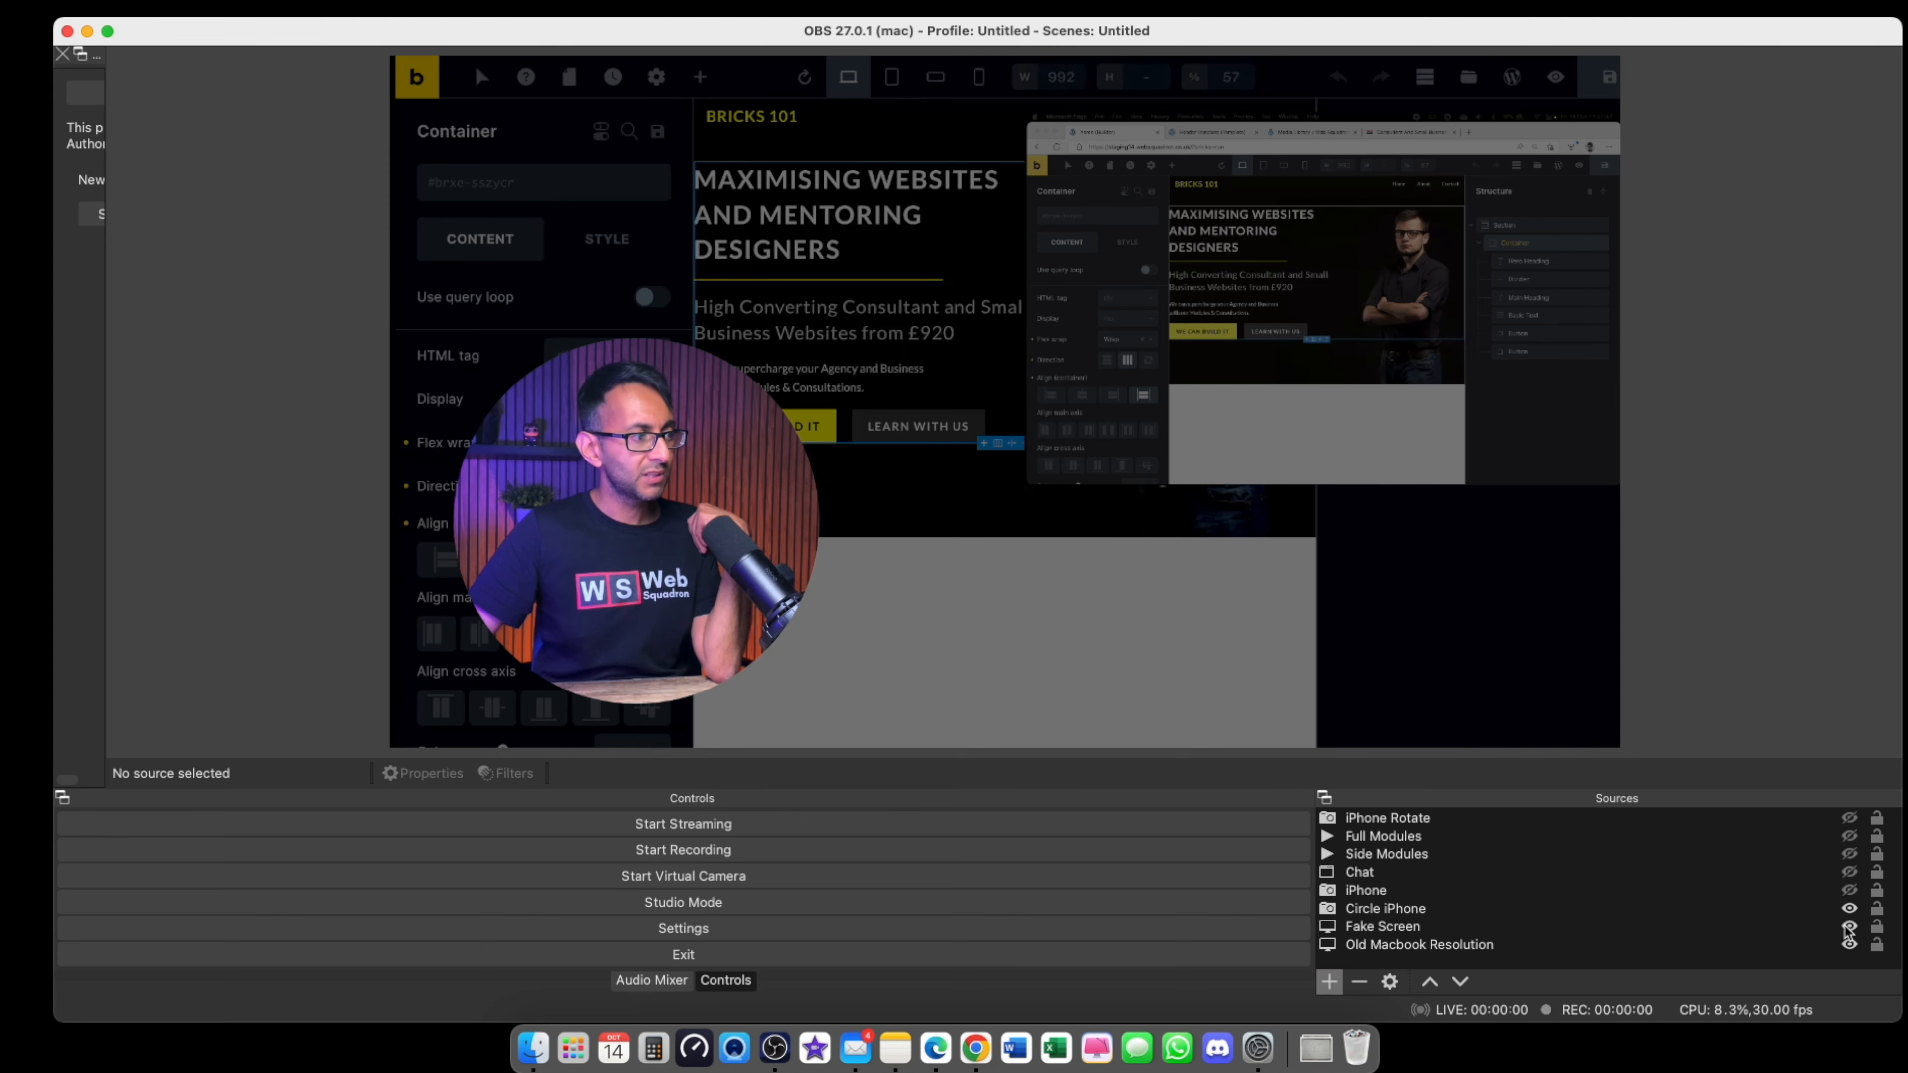
- Remove the Fake Screen source from the scene
right_click(1387, 933)
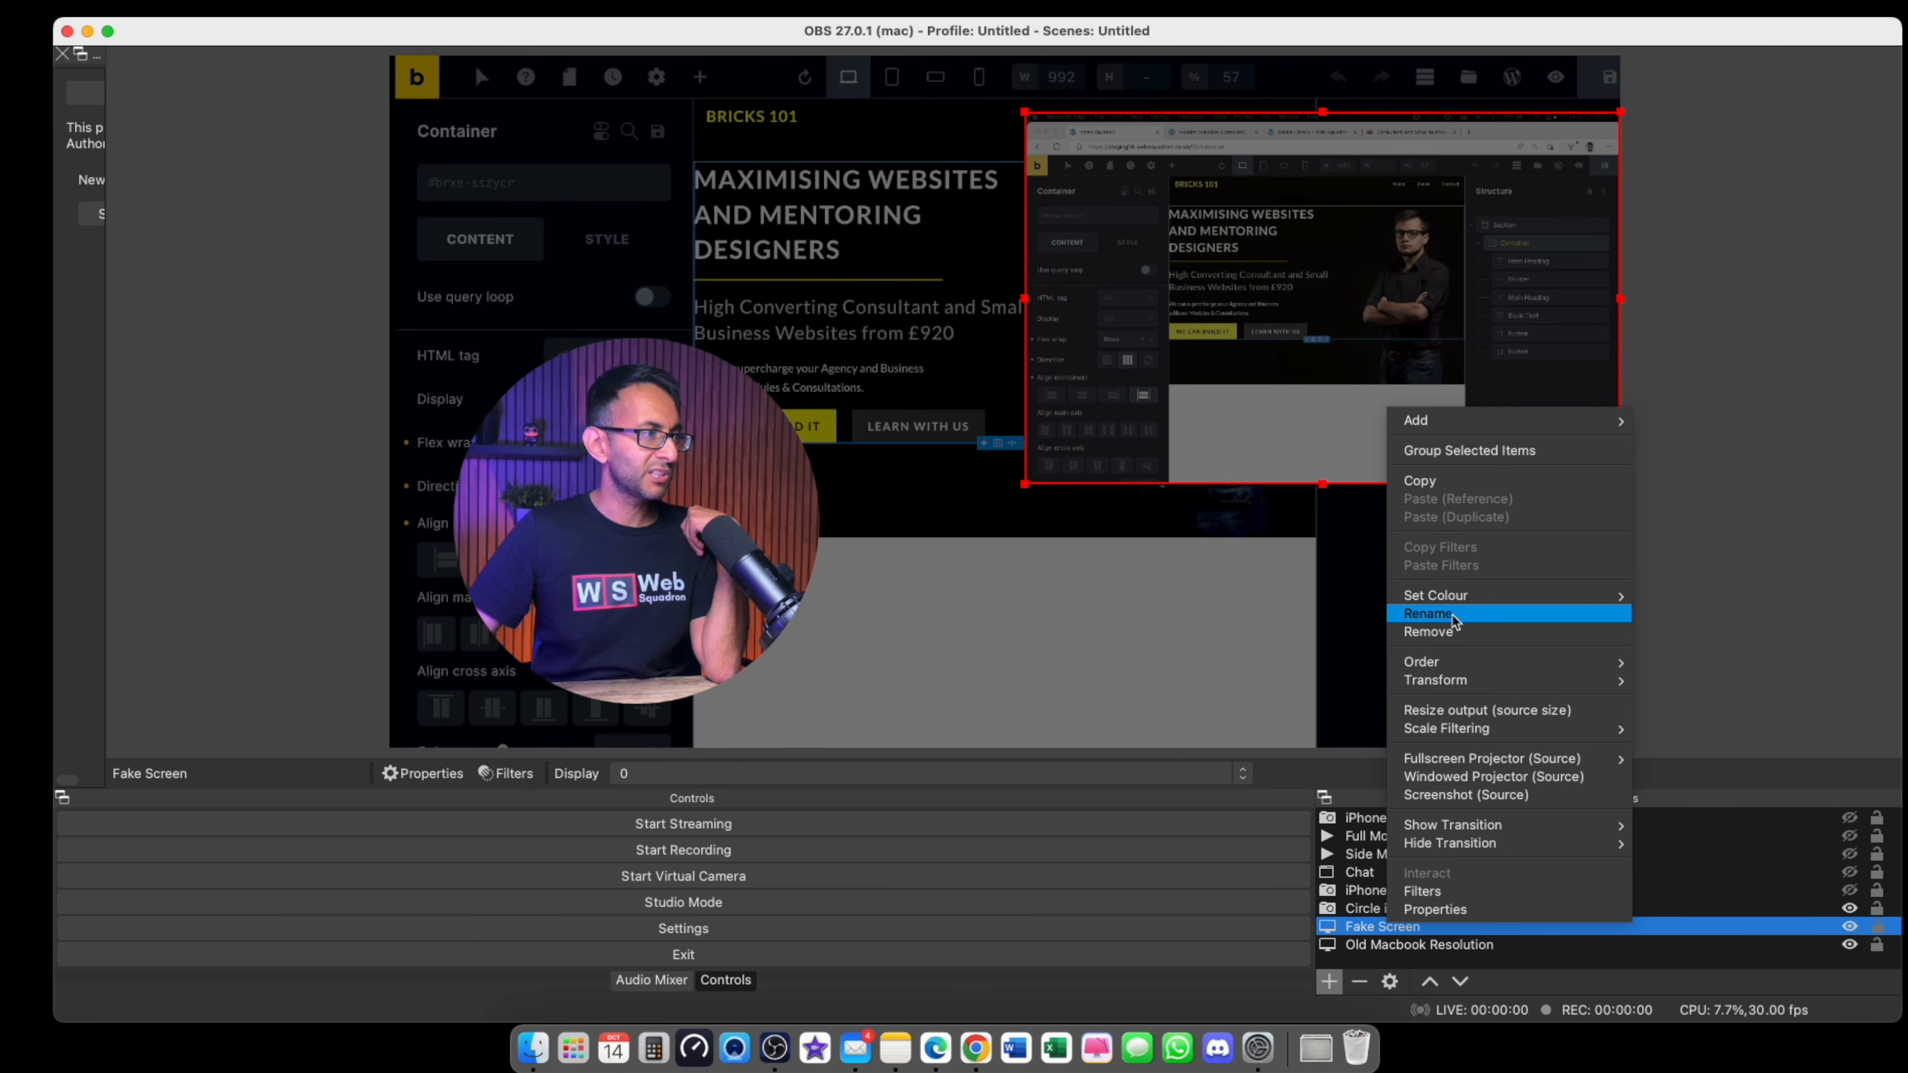
left_click(1456, 632)
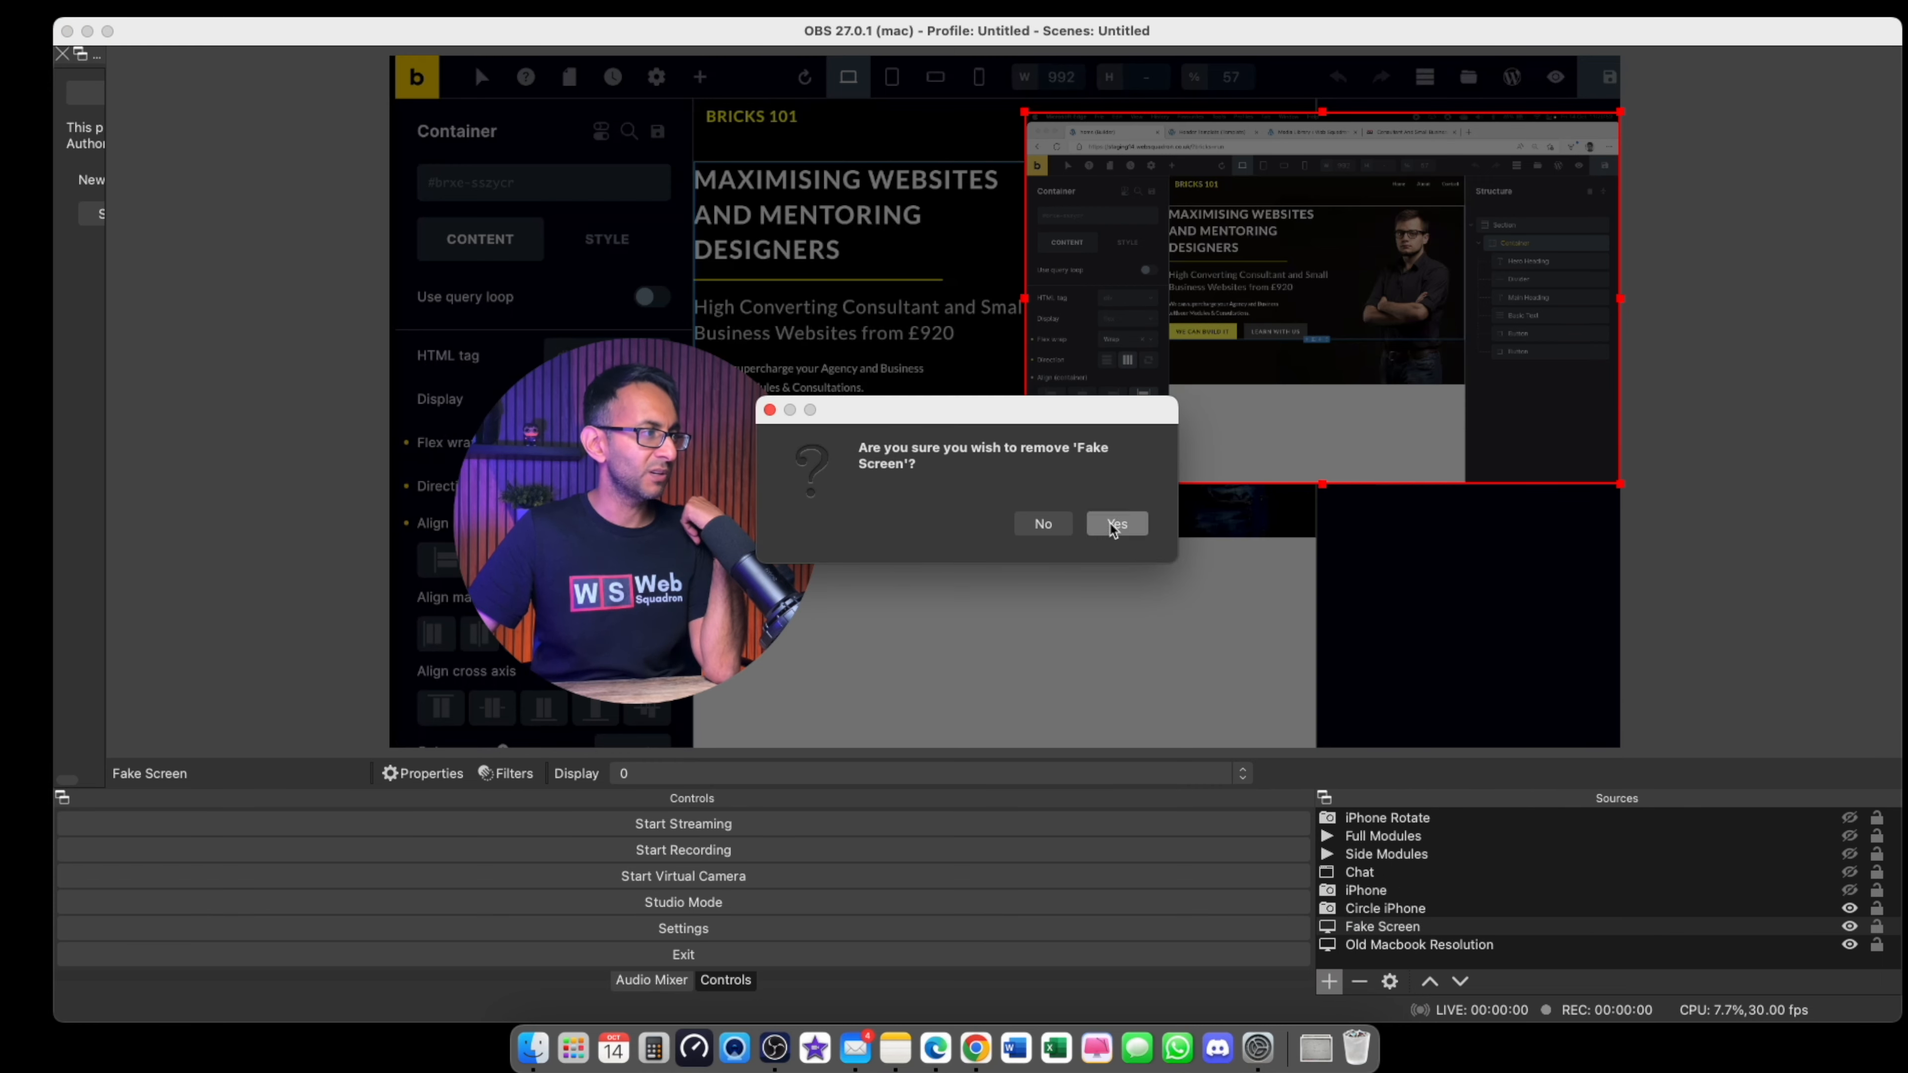
left_click(1115, 527)
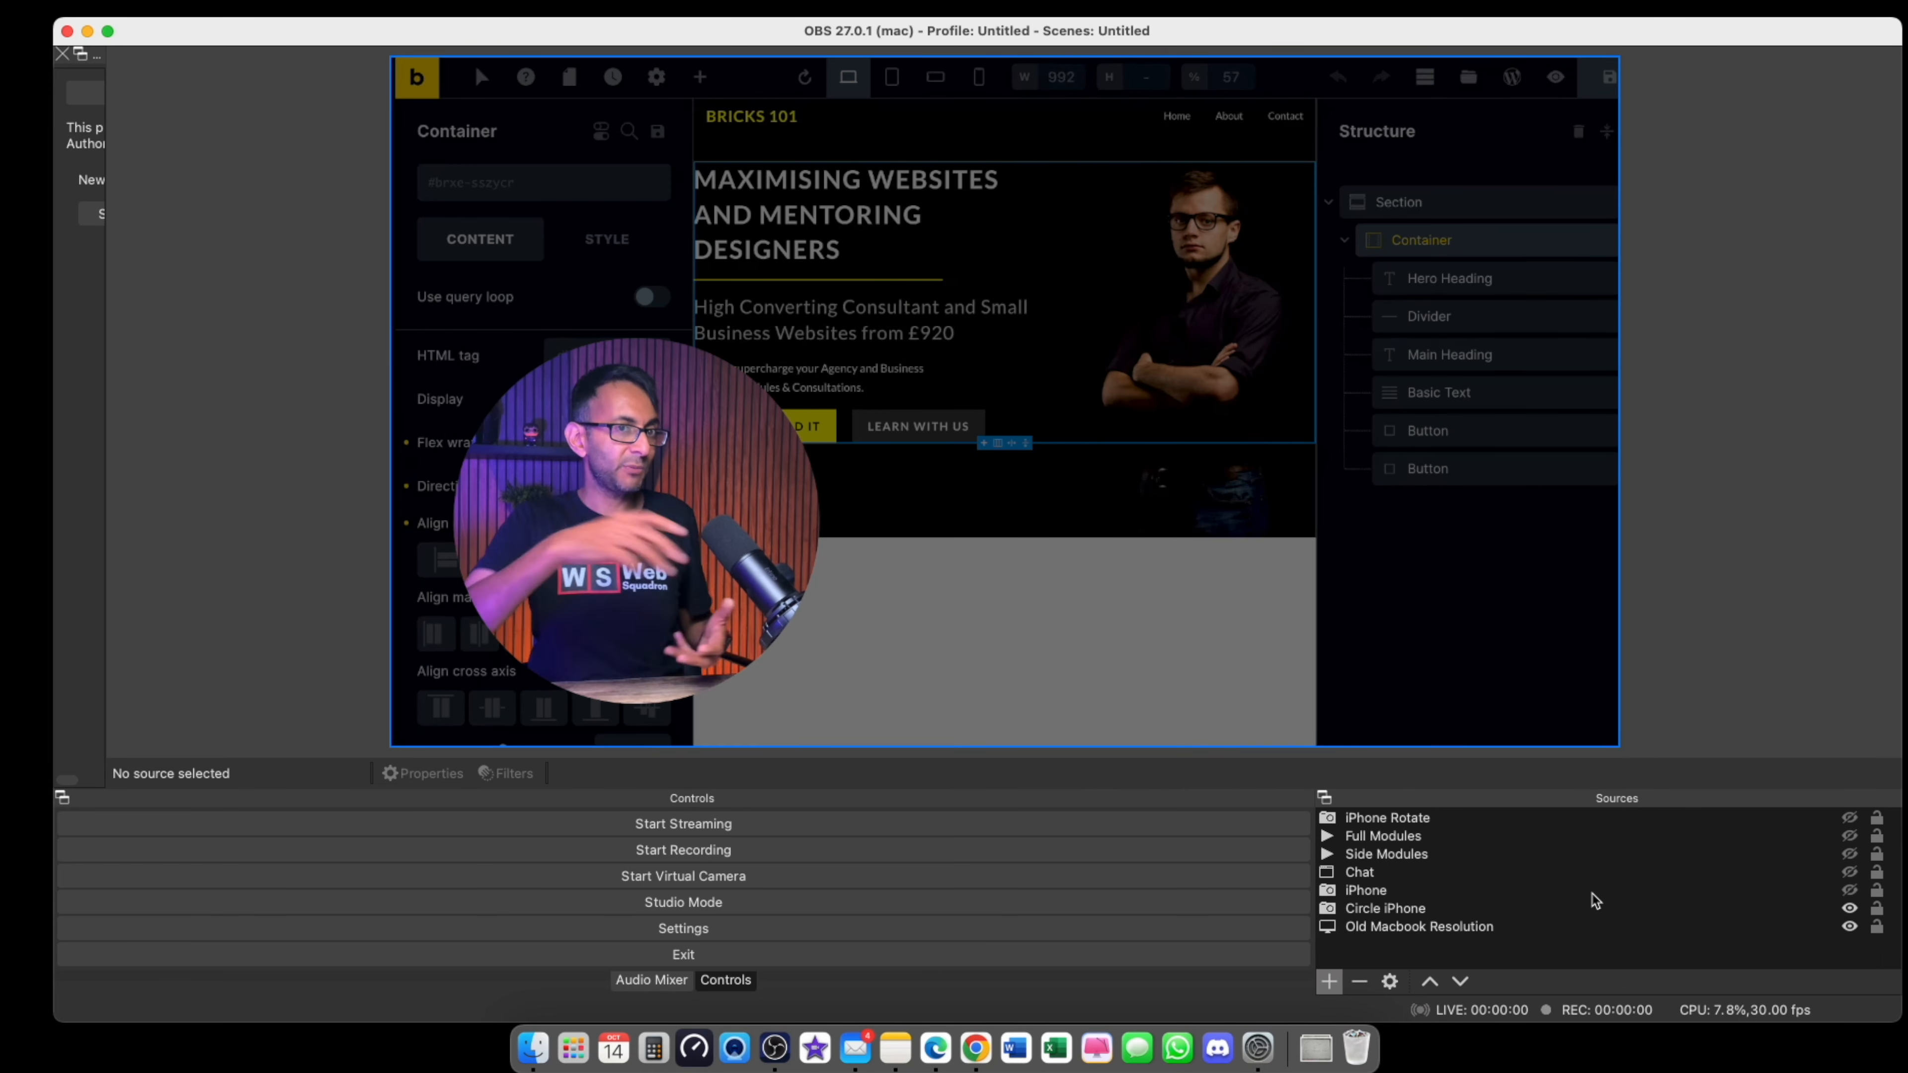
- Add a new Video Capture Device source to the scene and keep its default name
left_click(1474, 909)
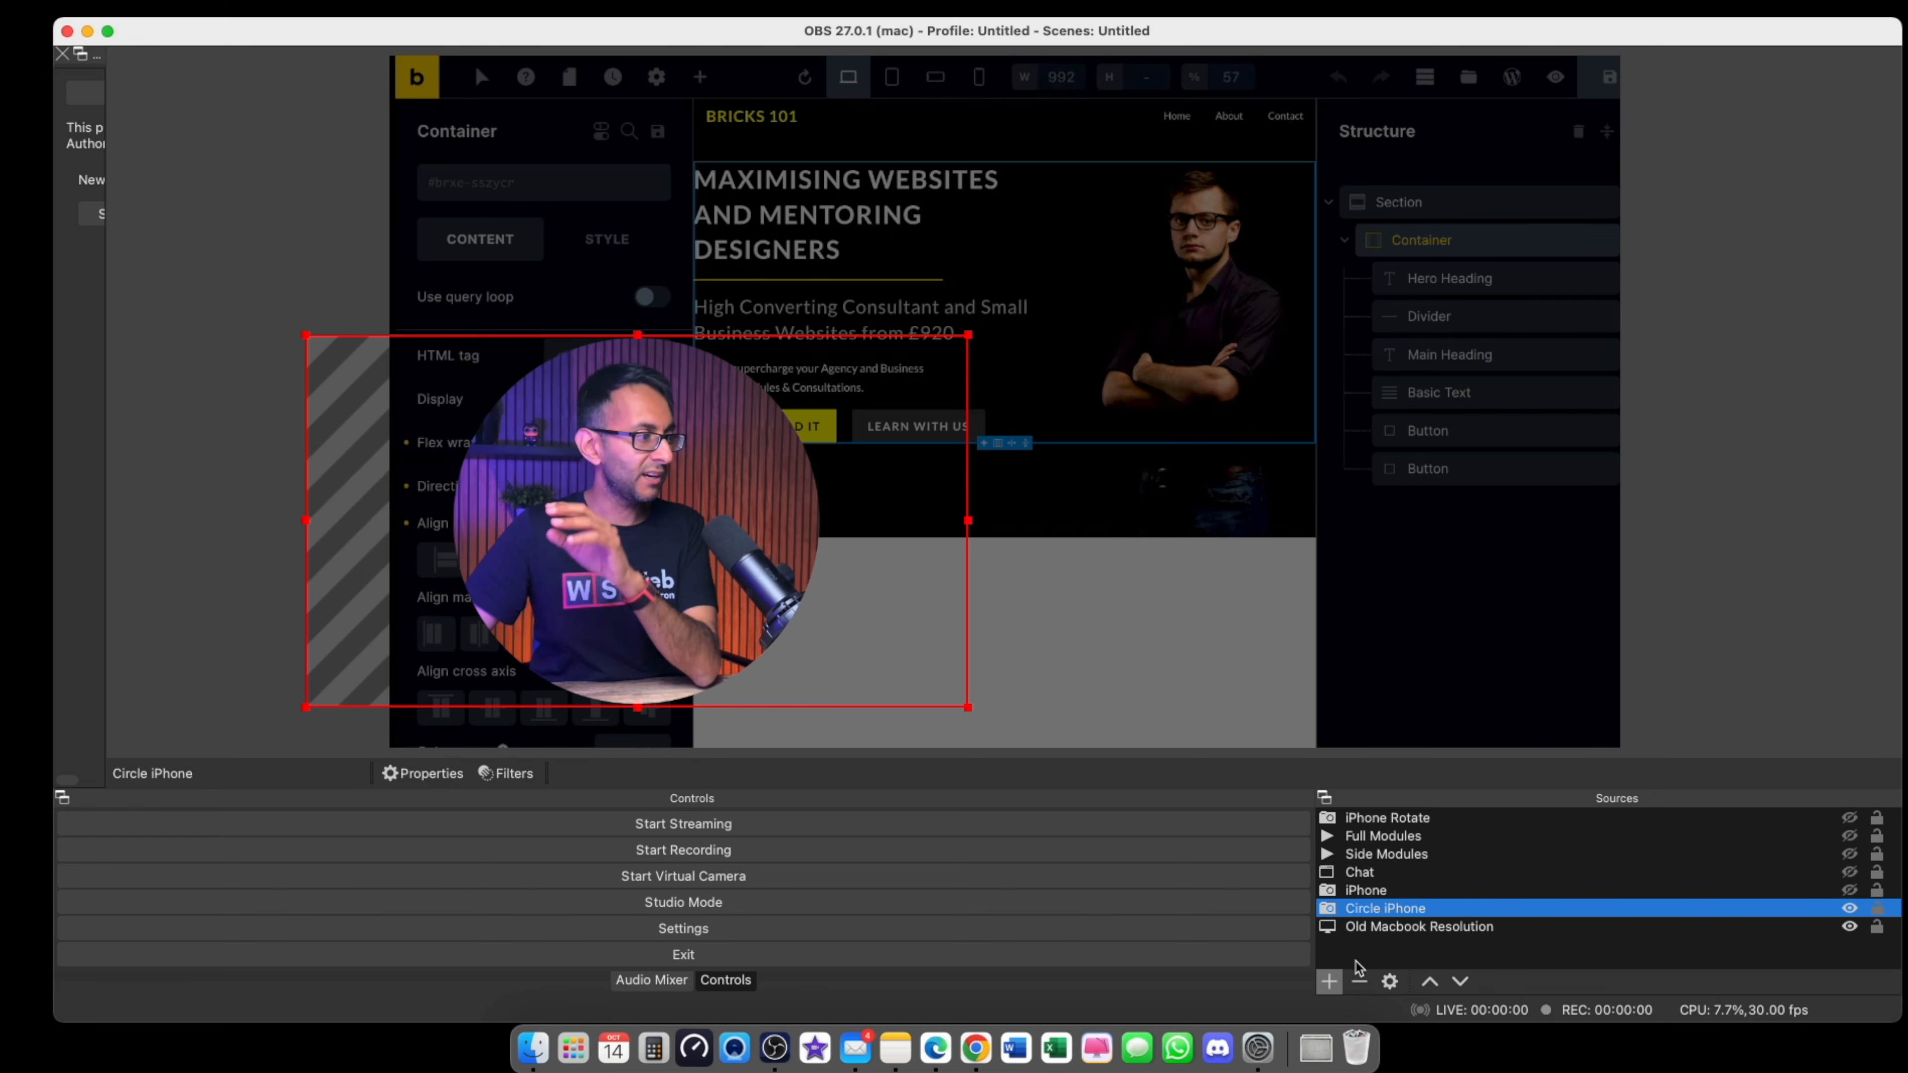
left_click(1330, 985)
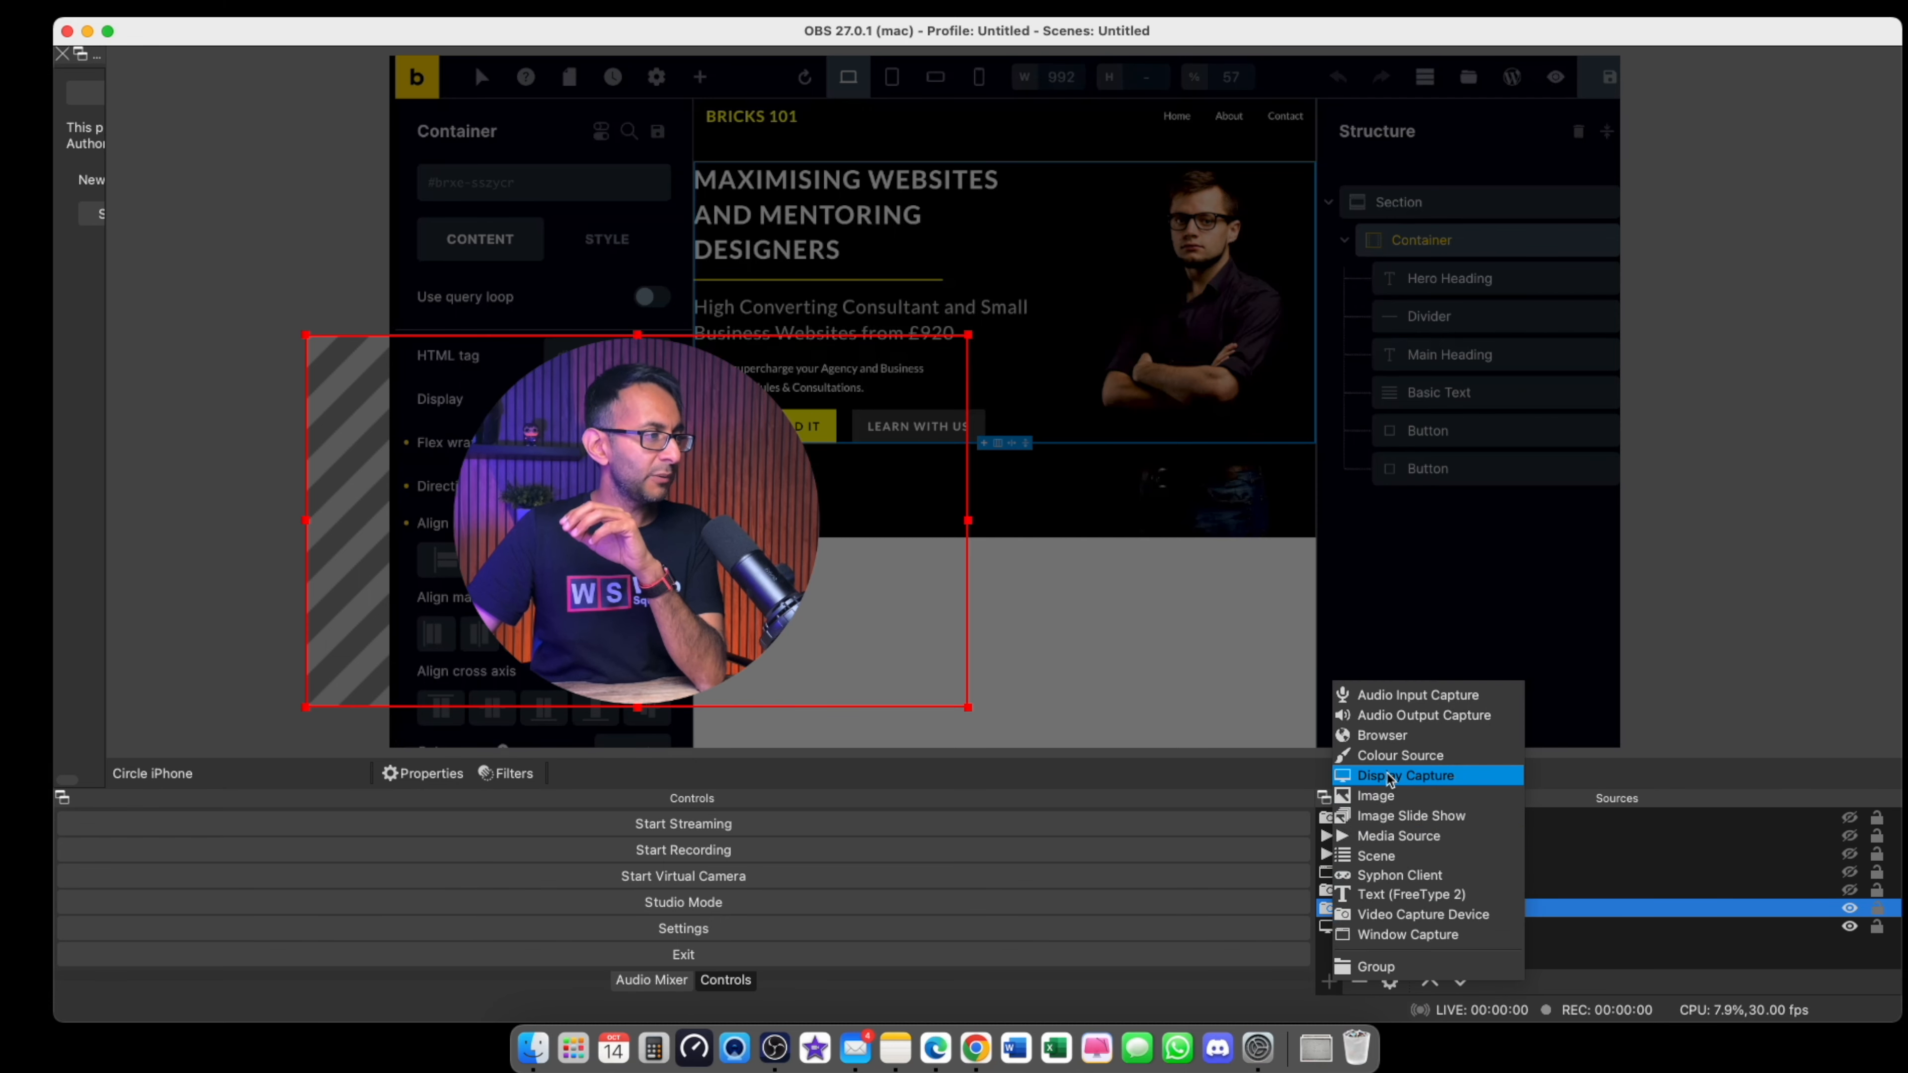
left_click(1407, 916)
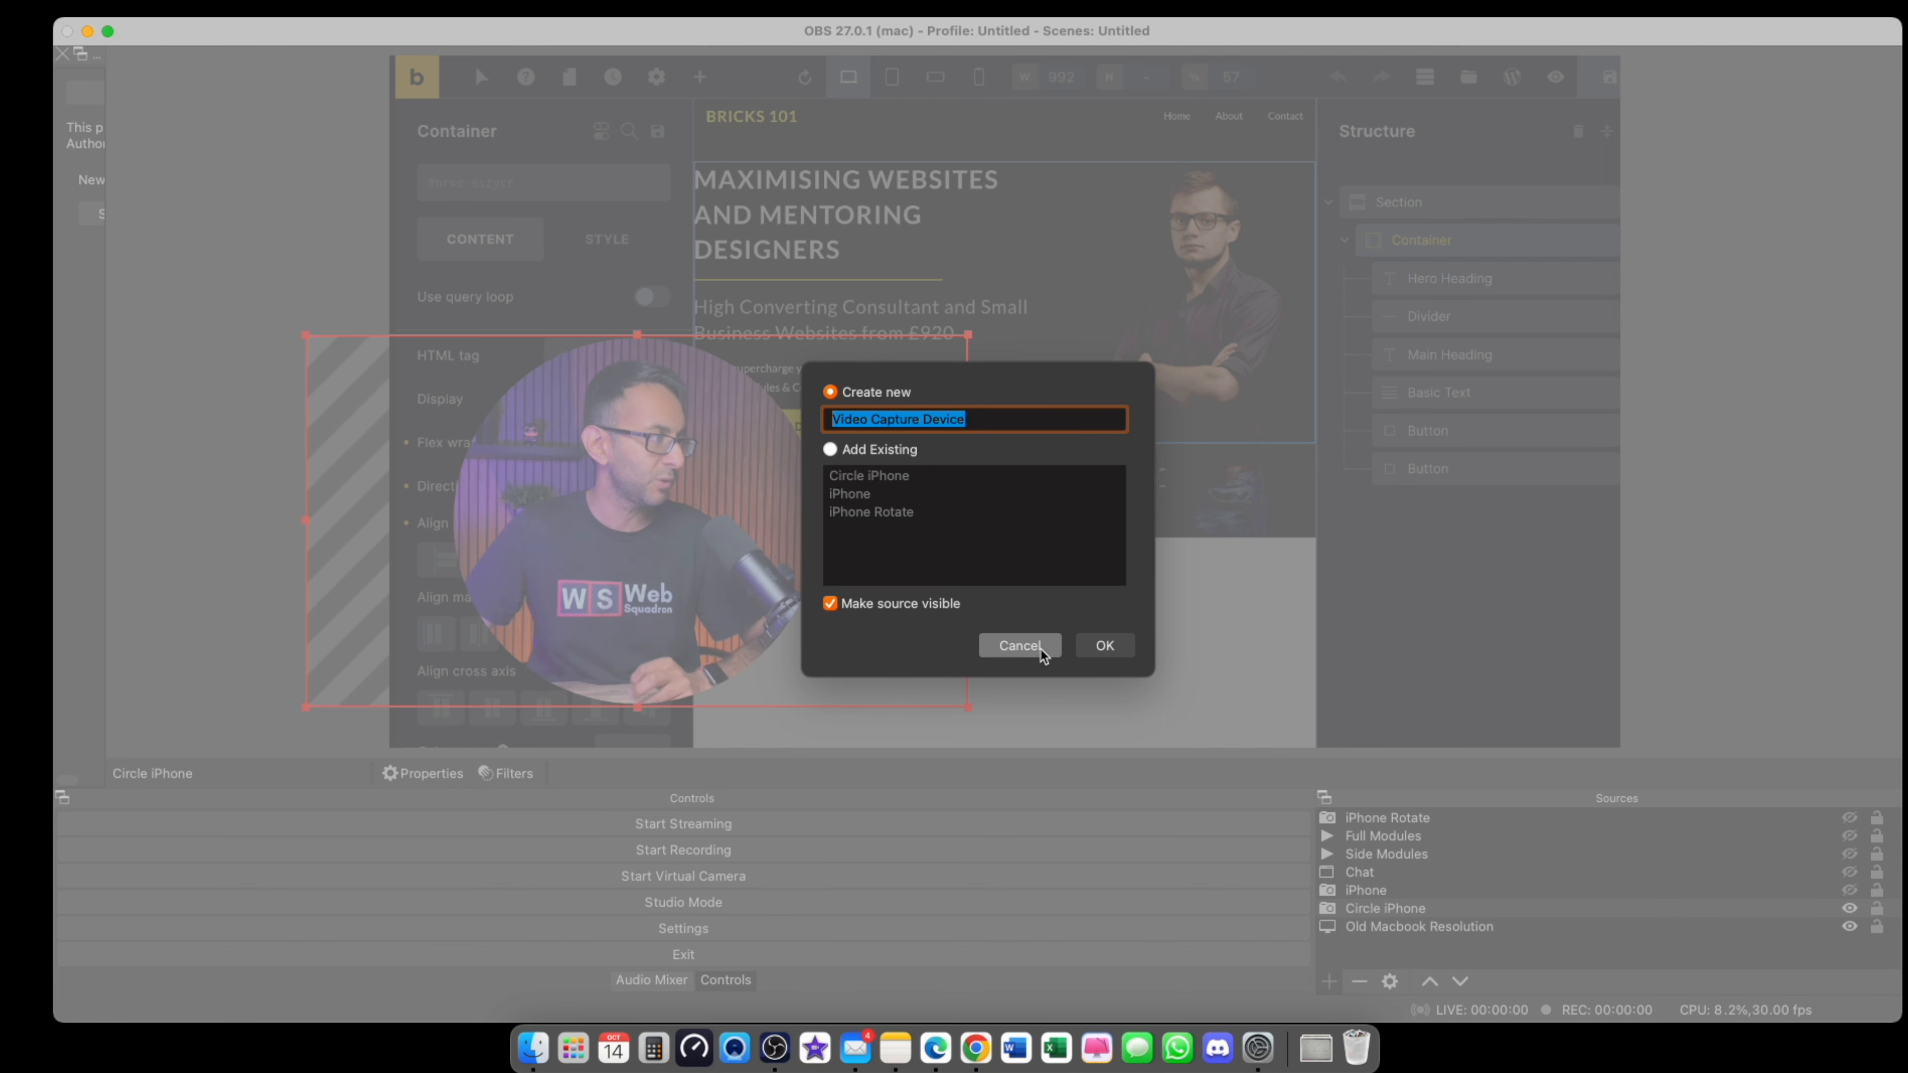
left_click(1101, 647)
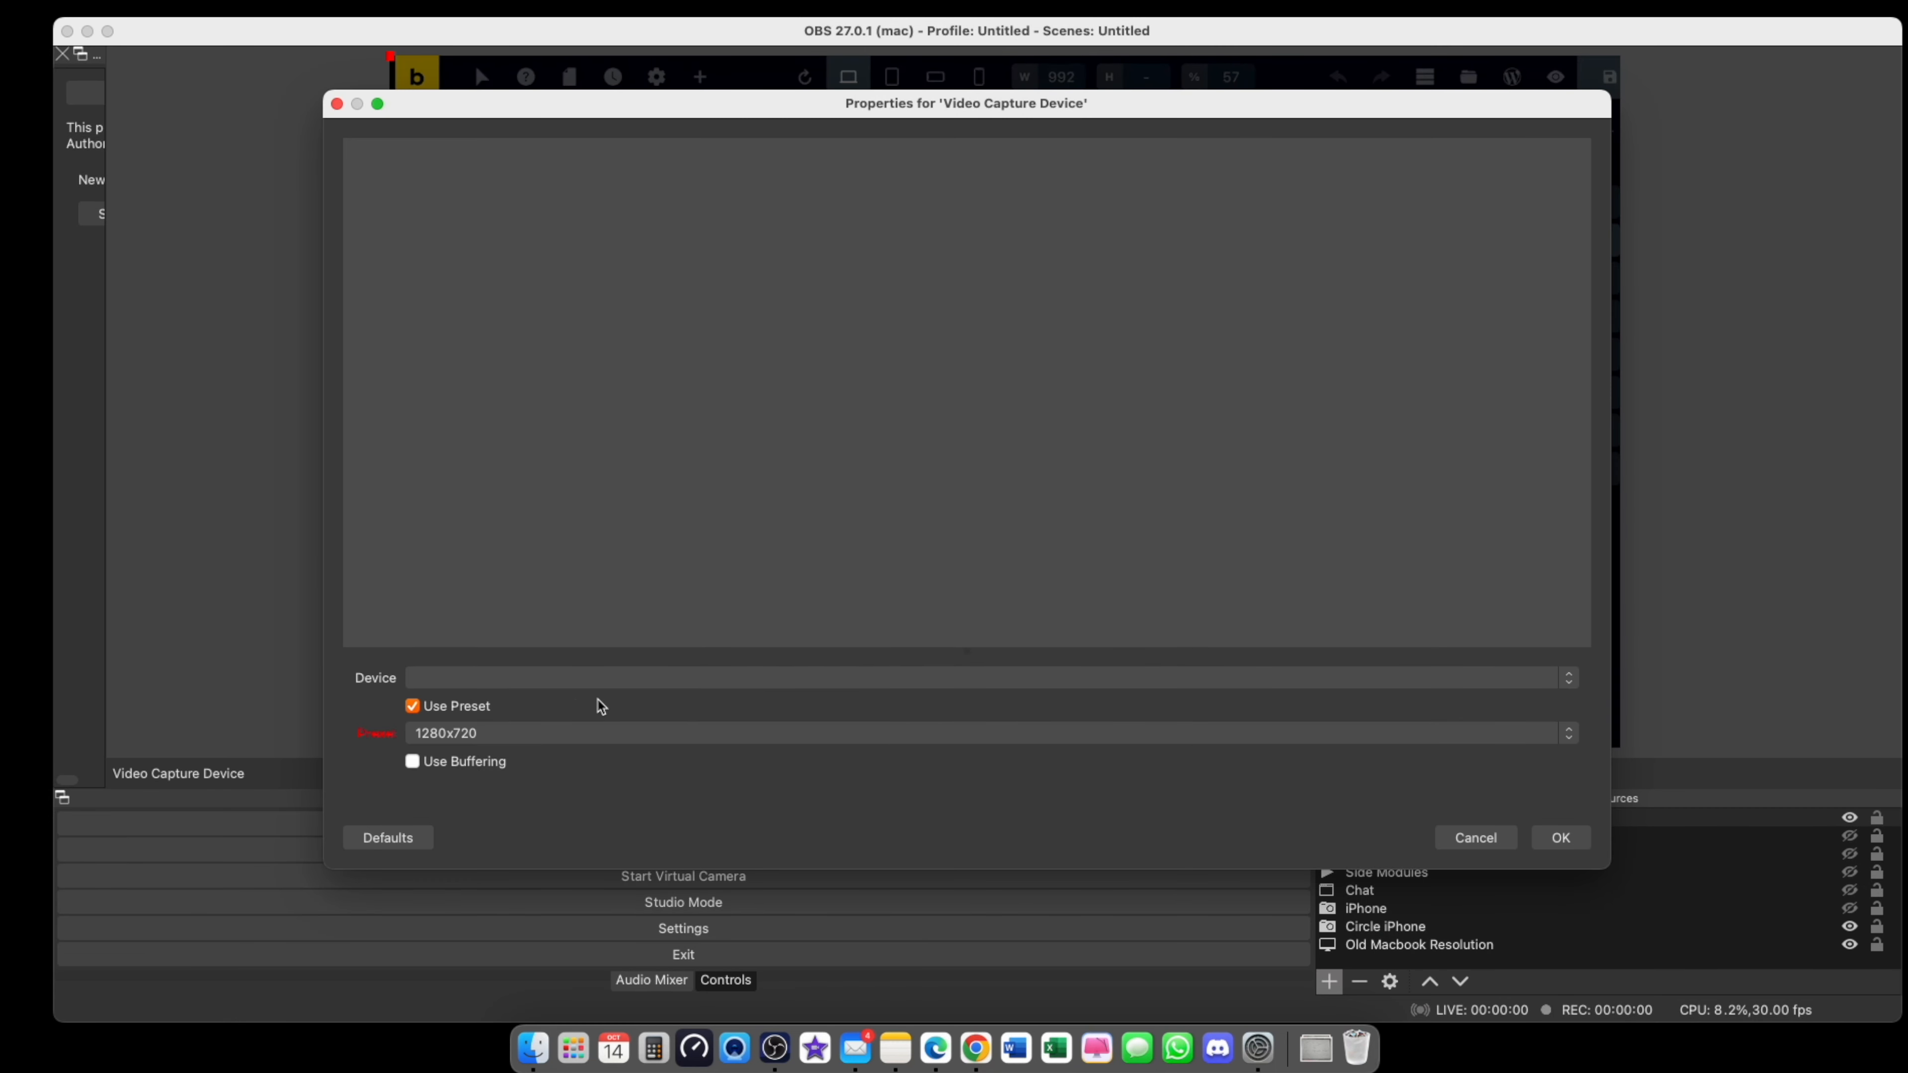
- Set the new capture source's device to Camo Camera with the 1280x720 preset and confirm its properties
left_click(618, 679)
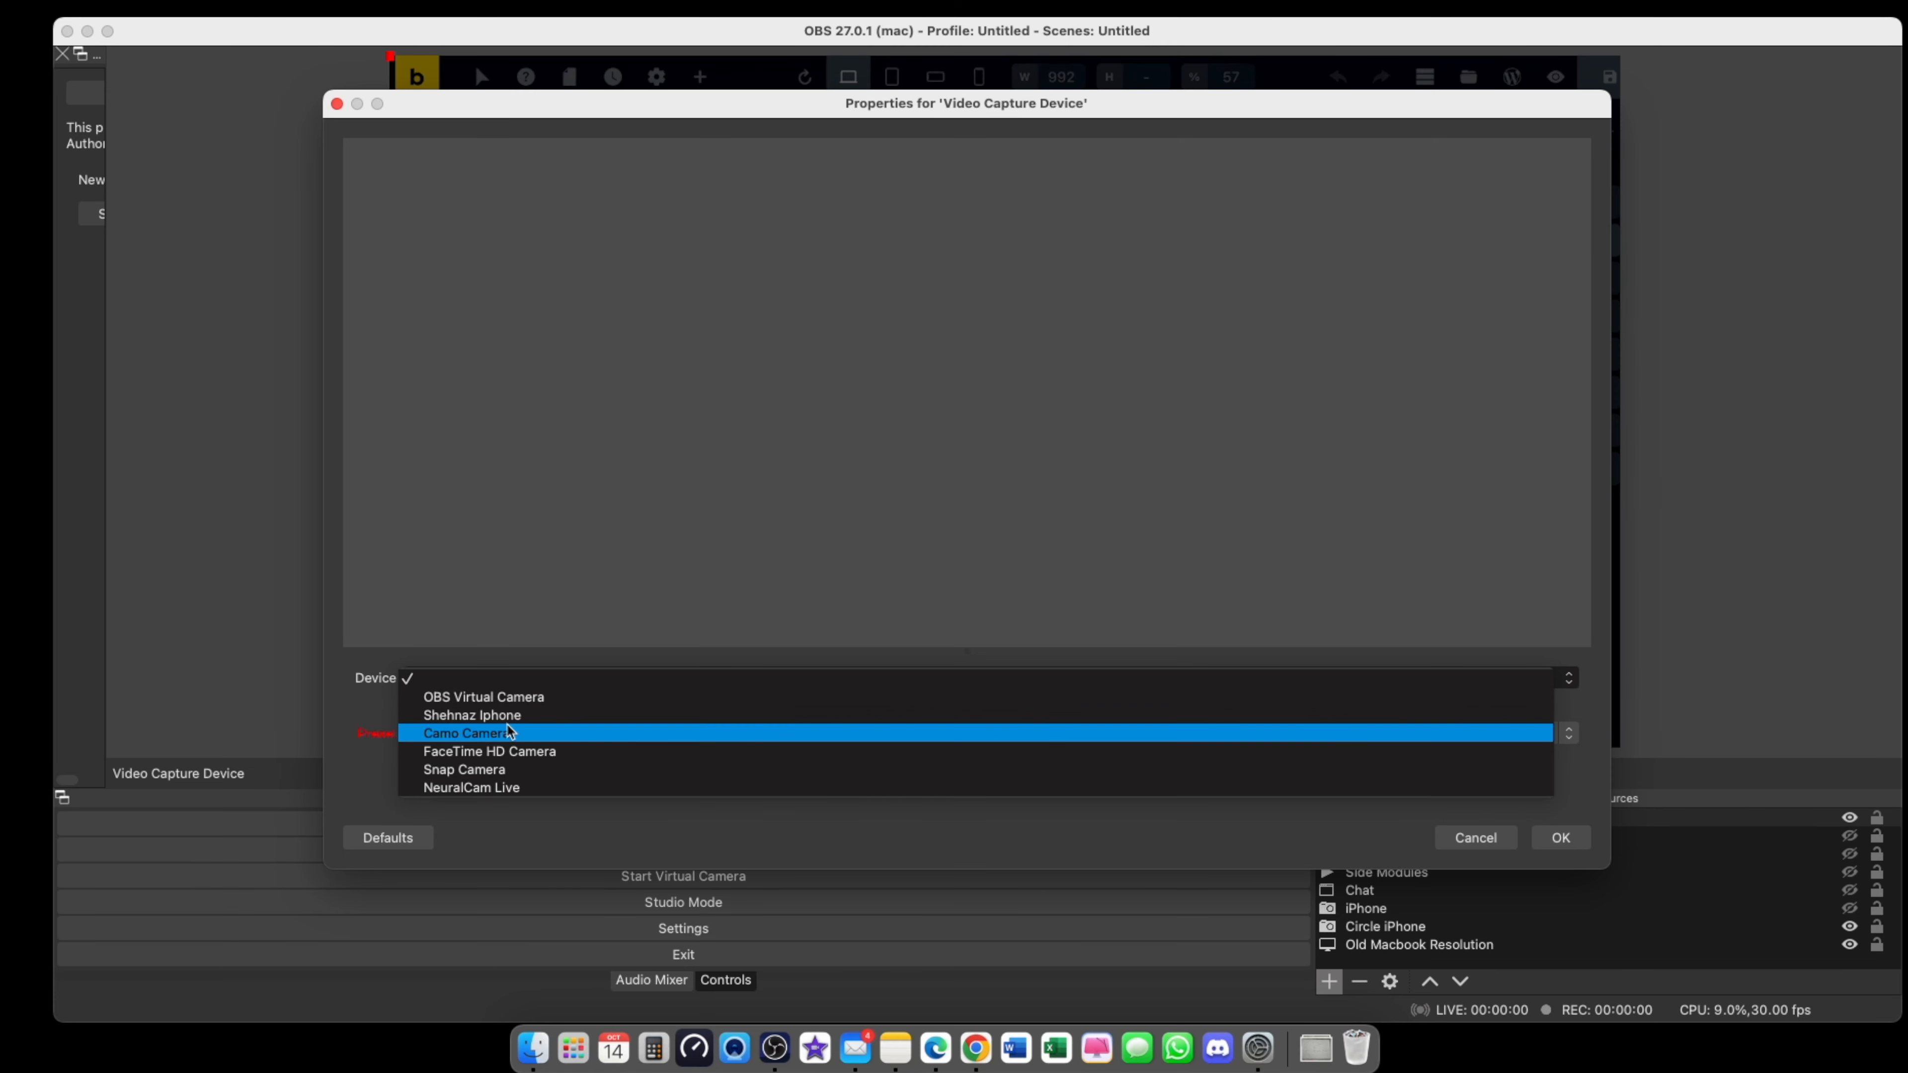
left_click(1563, 840)
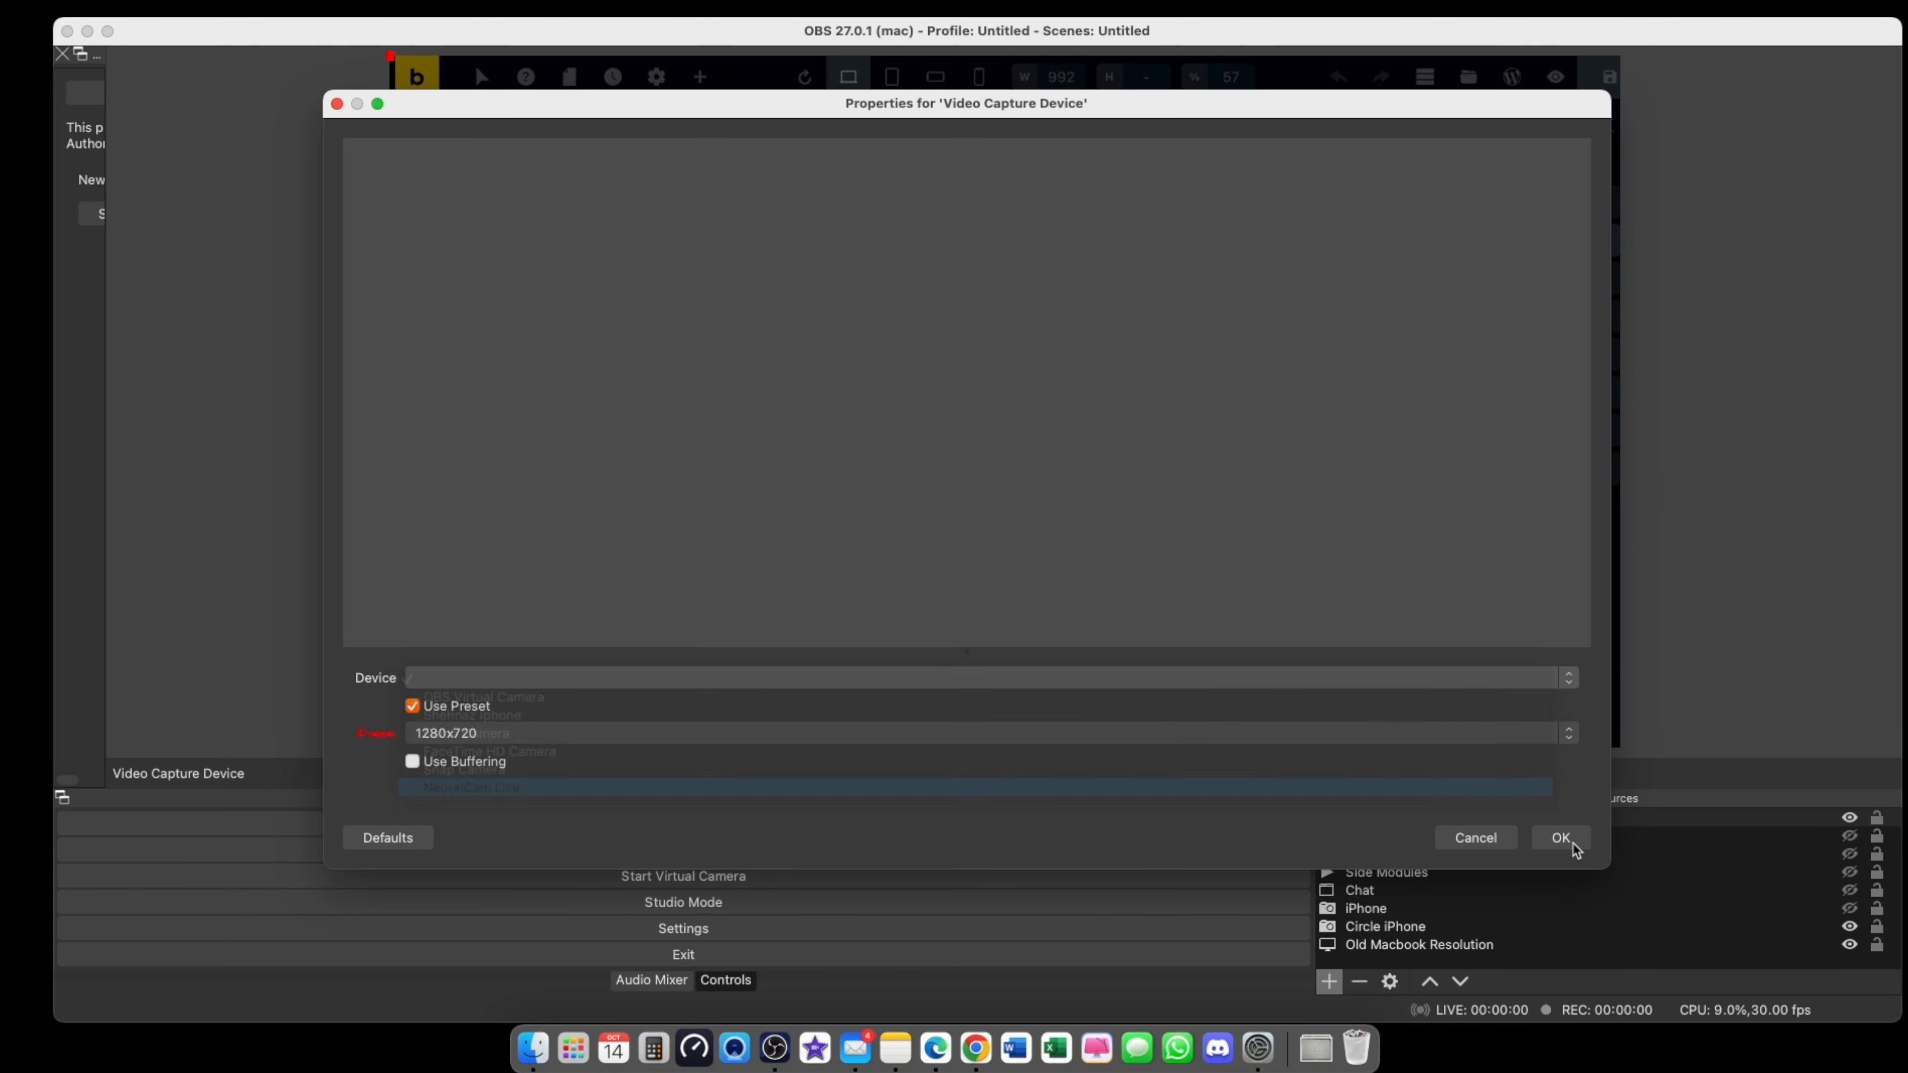
left_click(544, 680)
left_click(466, 734)
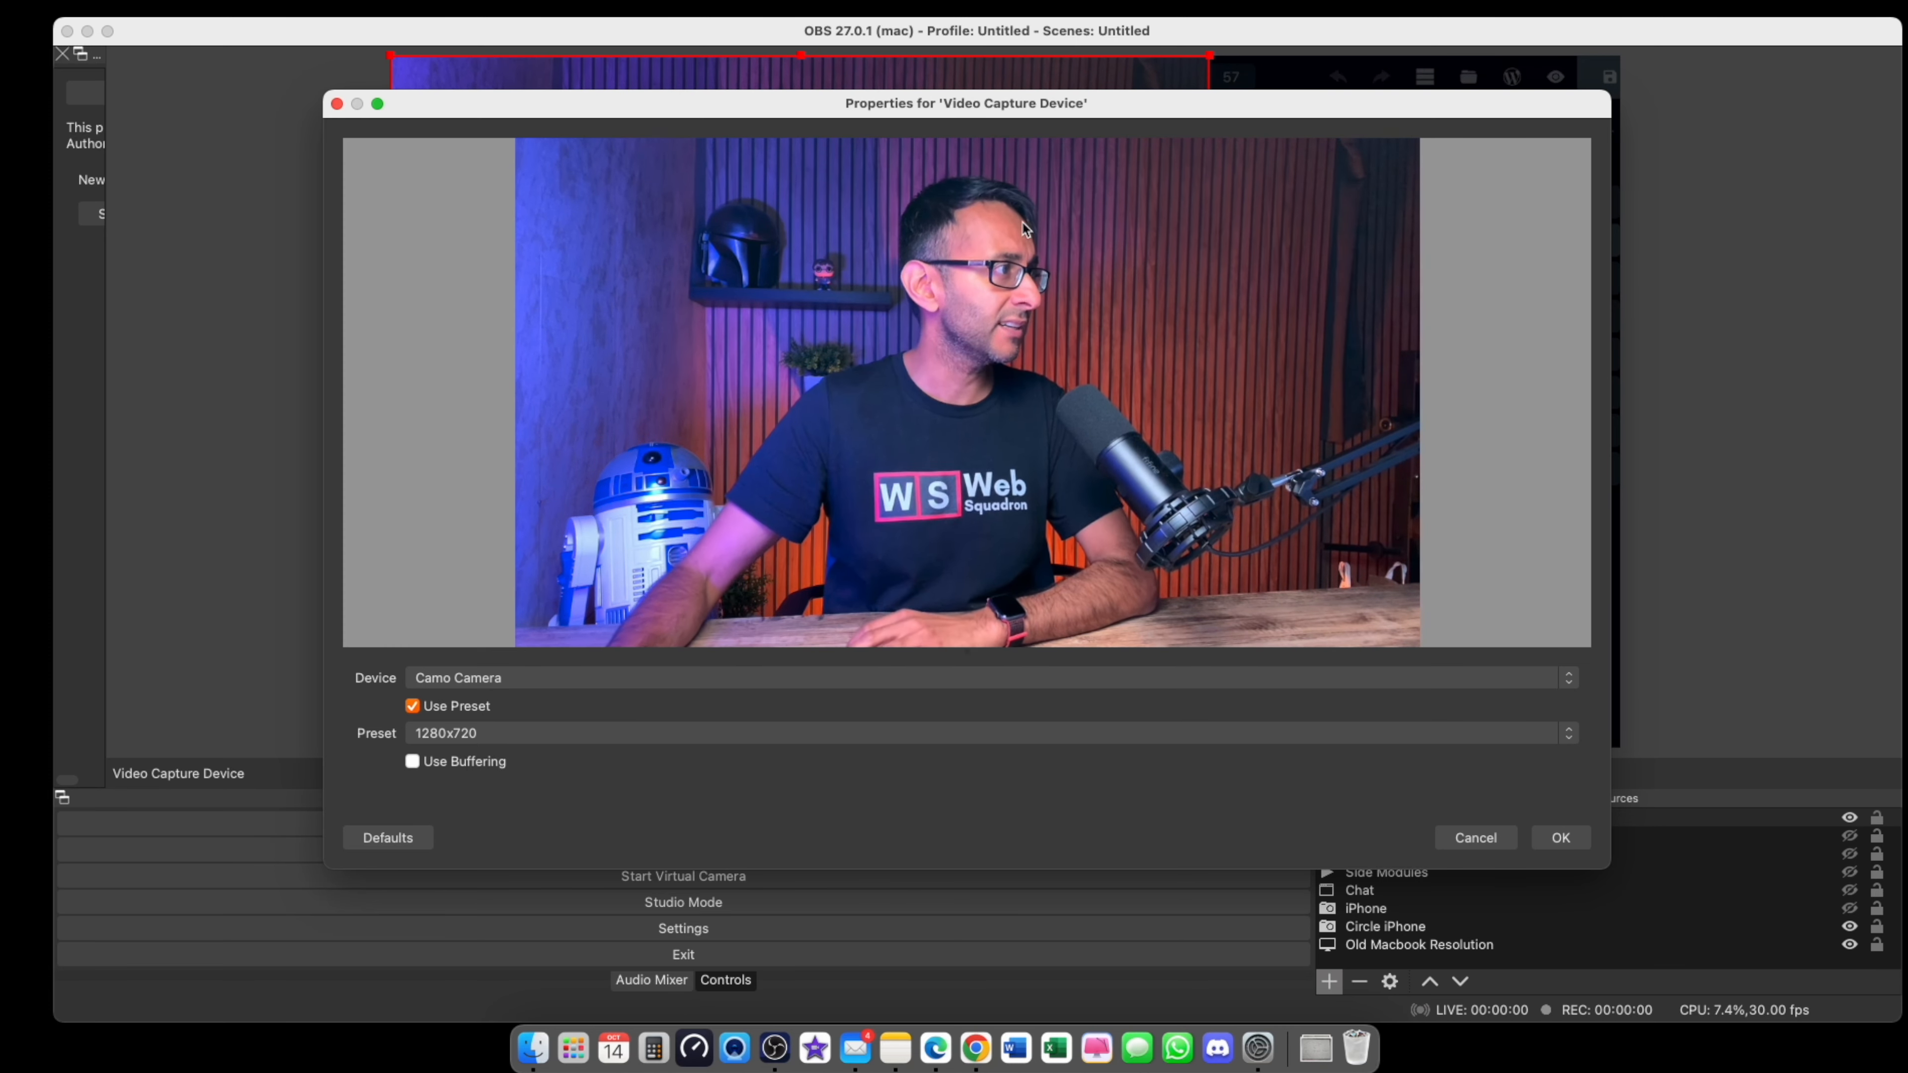
mouse_move(982, 104)
left_mouse_down()
mouse_move(1472, 257)
mouse_move(909, 247)
mouse_move(982, 122)
left_mouse_up()
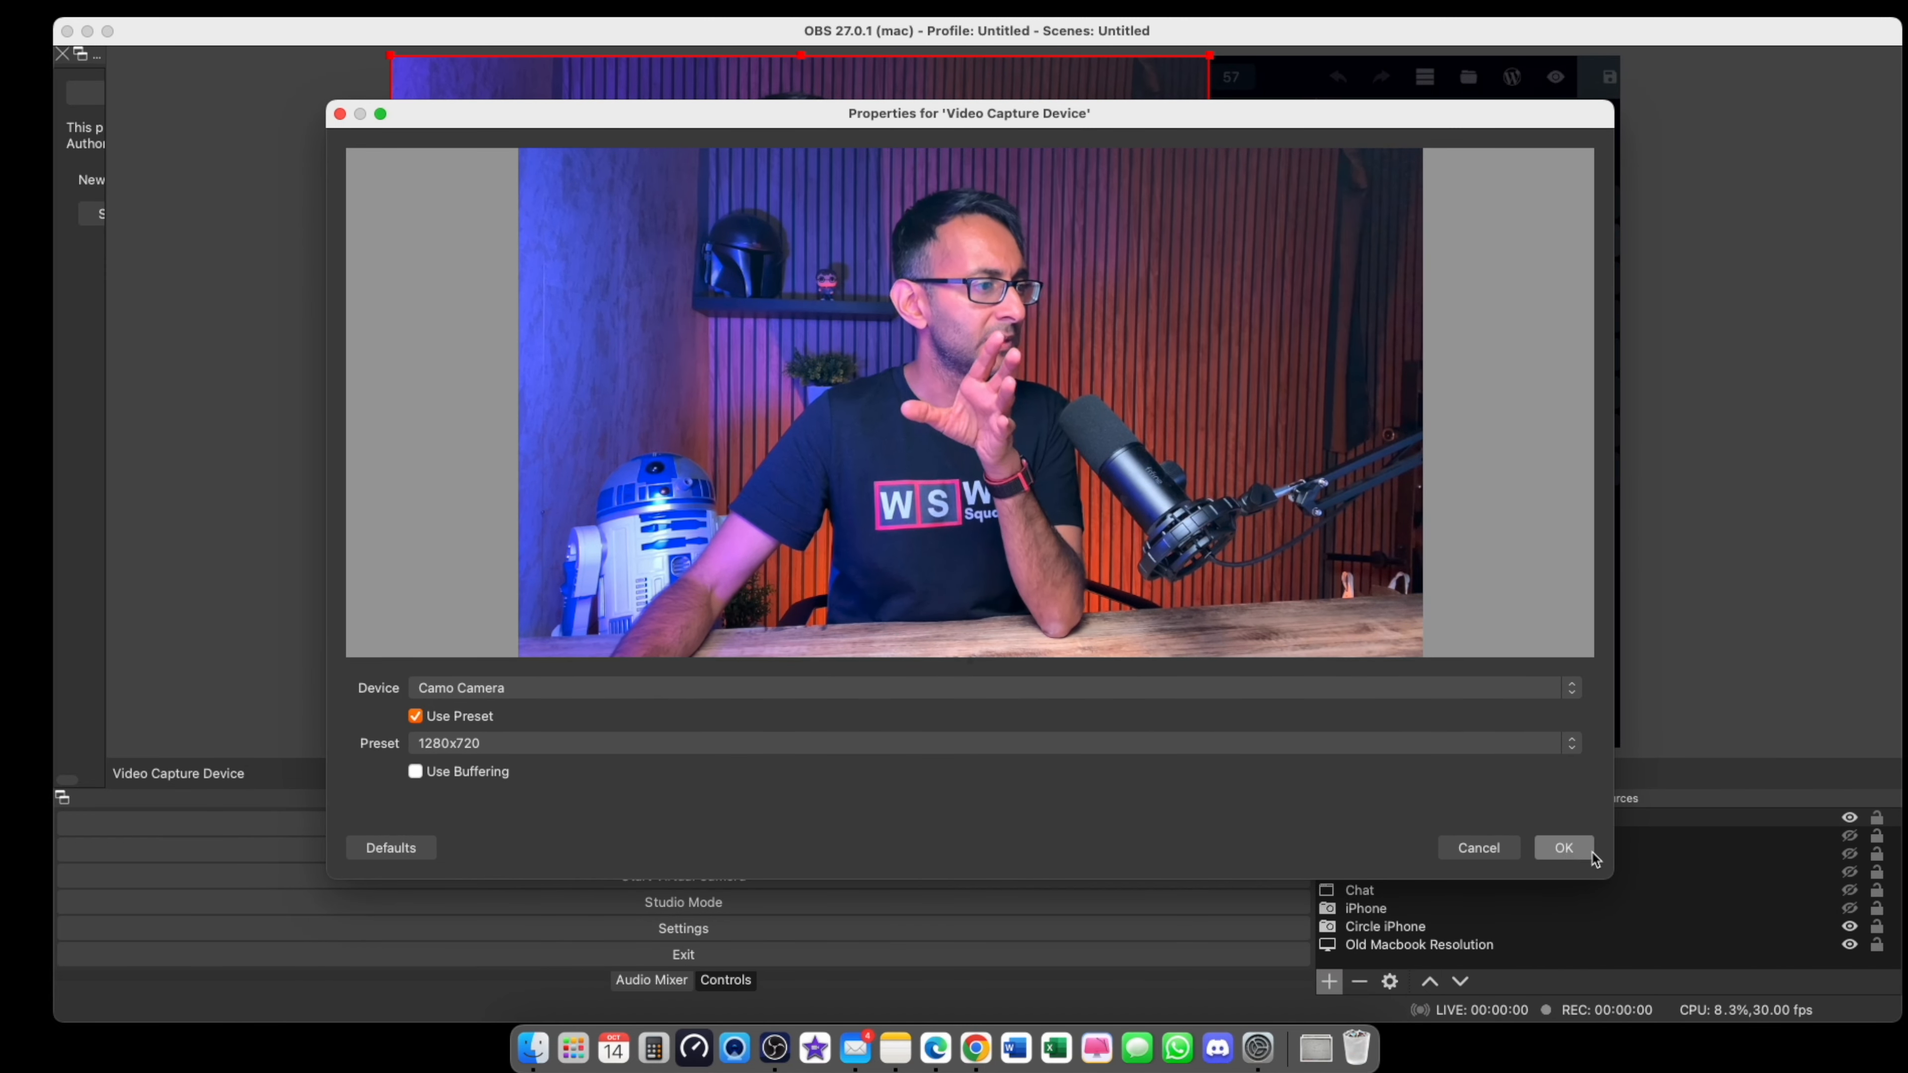
left_click(1563, 847)
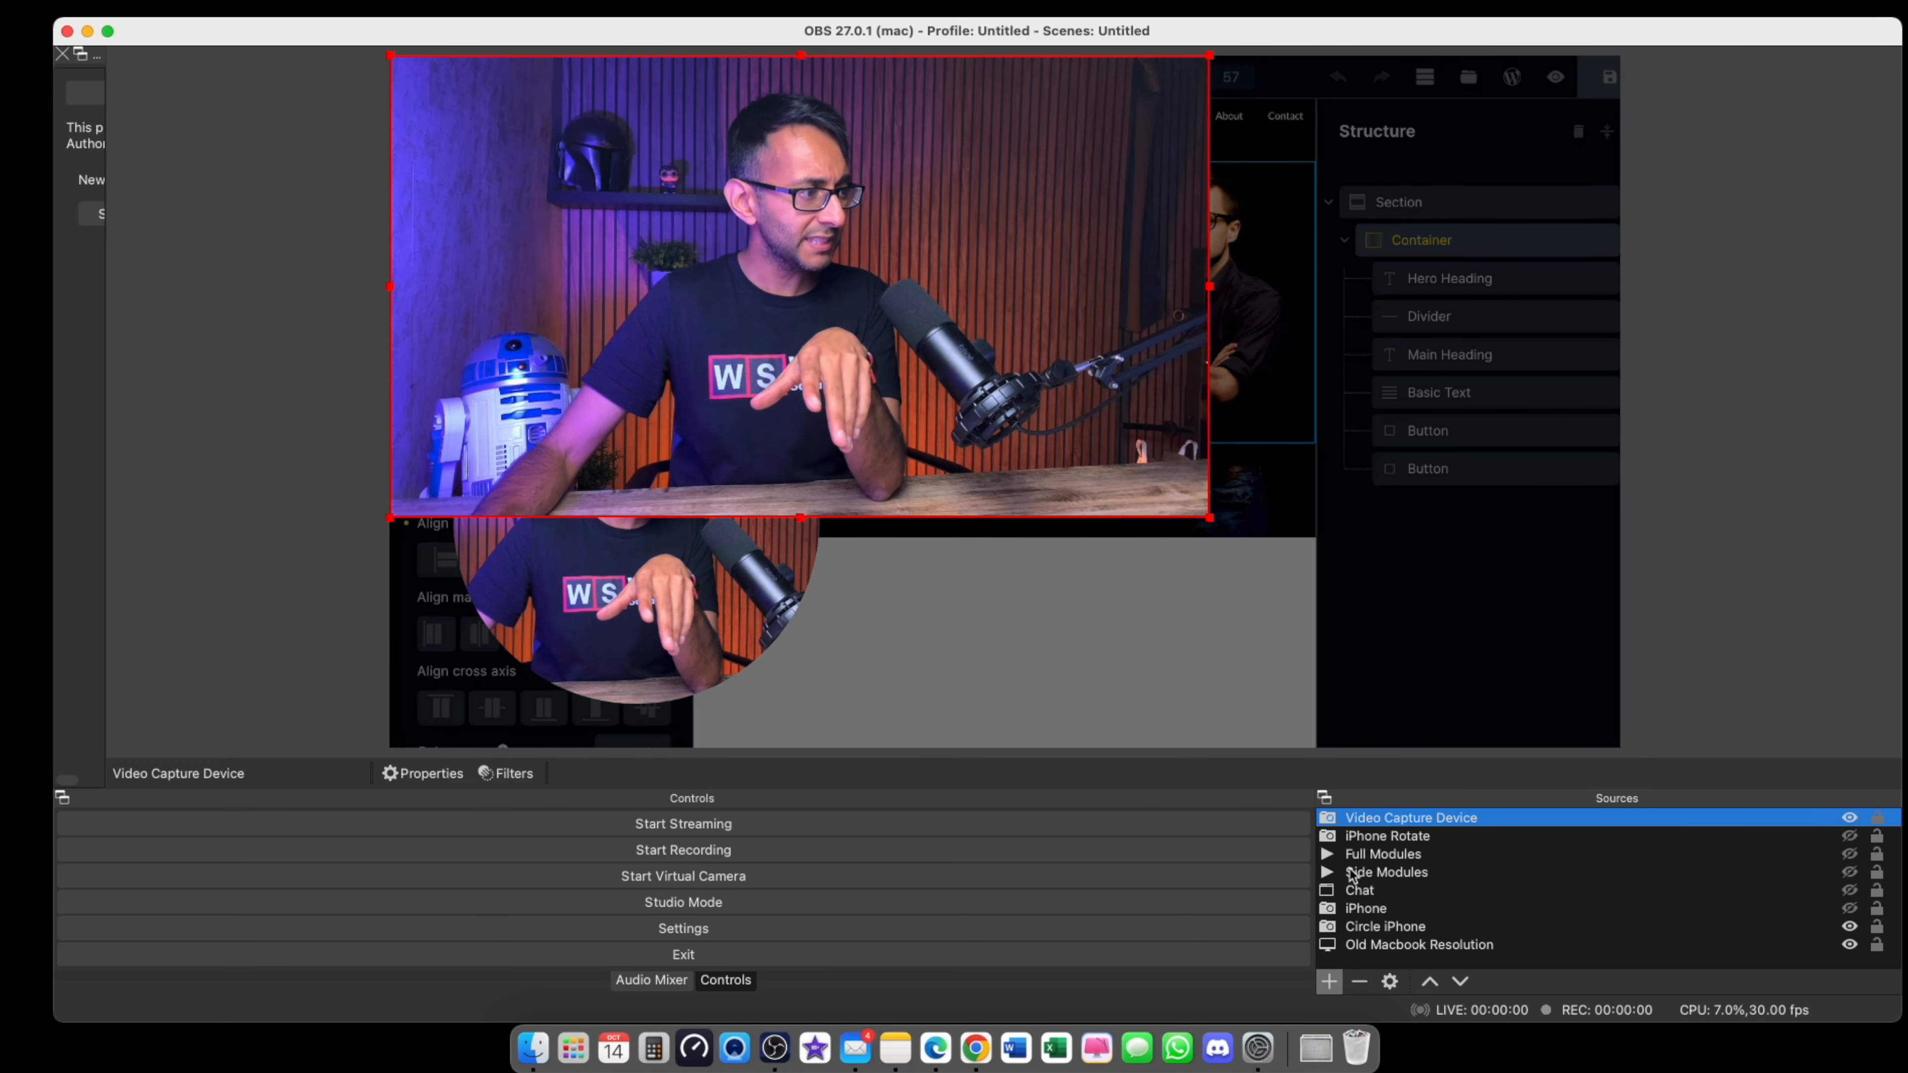
- Look through the effect filters available for the Video Capture Device source and remove that source from the scene
right_click(1390, 817)
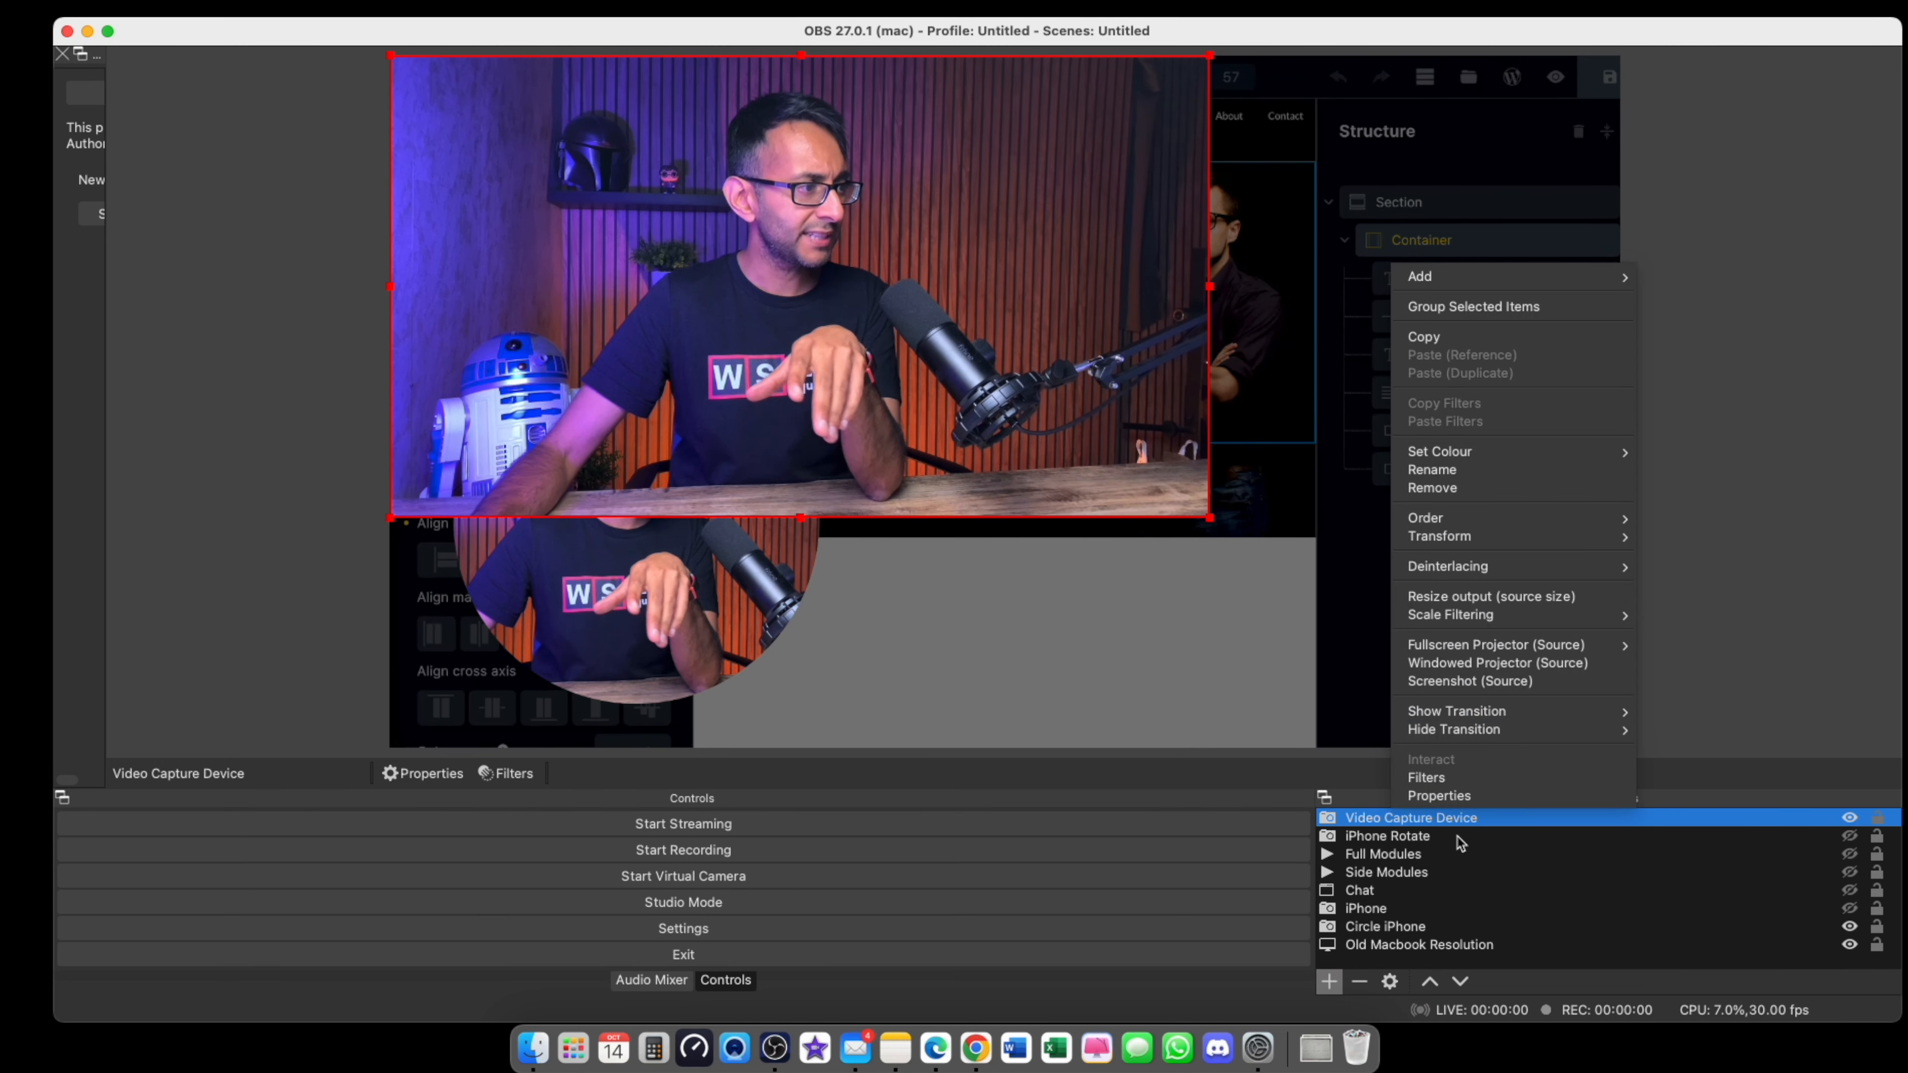
left_click(1477, 782)
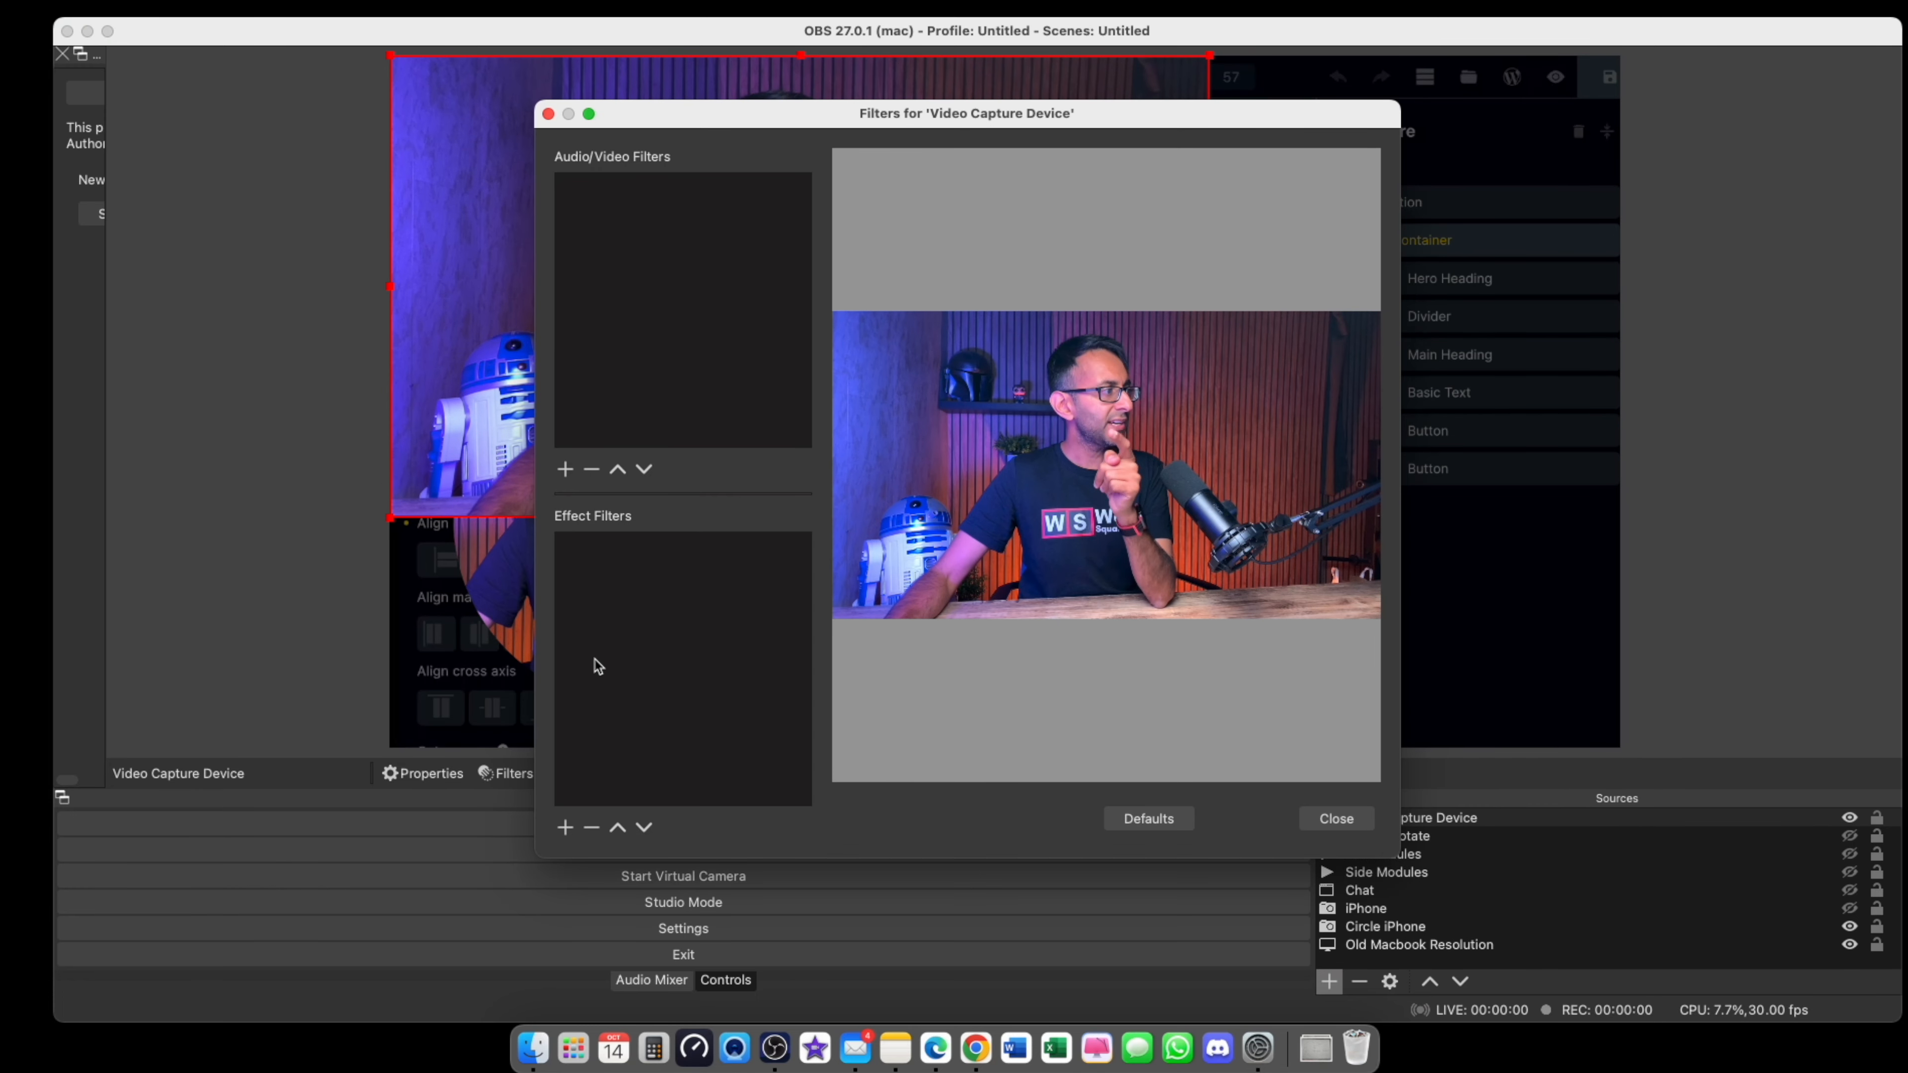
left_click(565, 827)
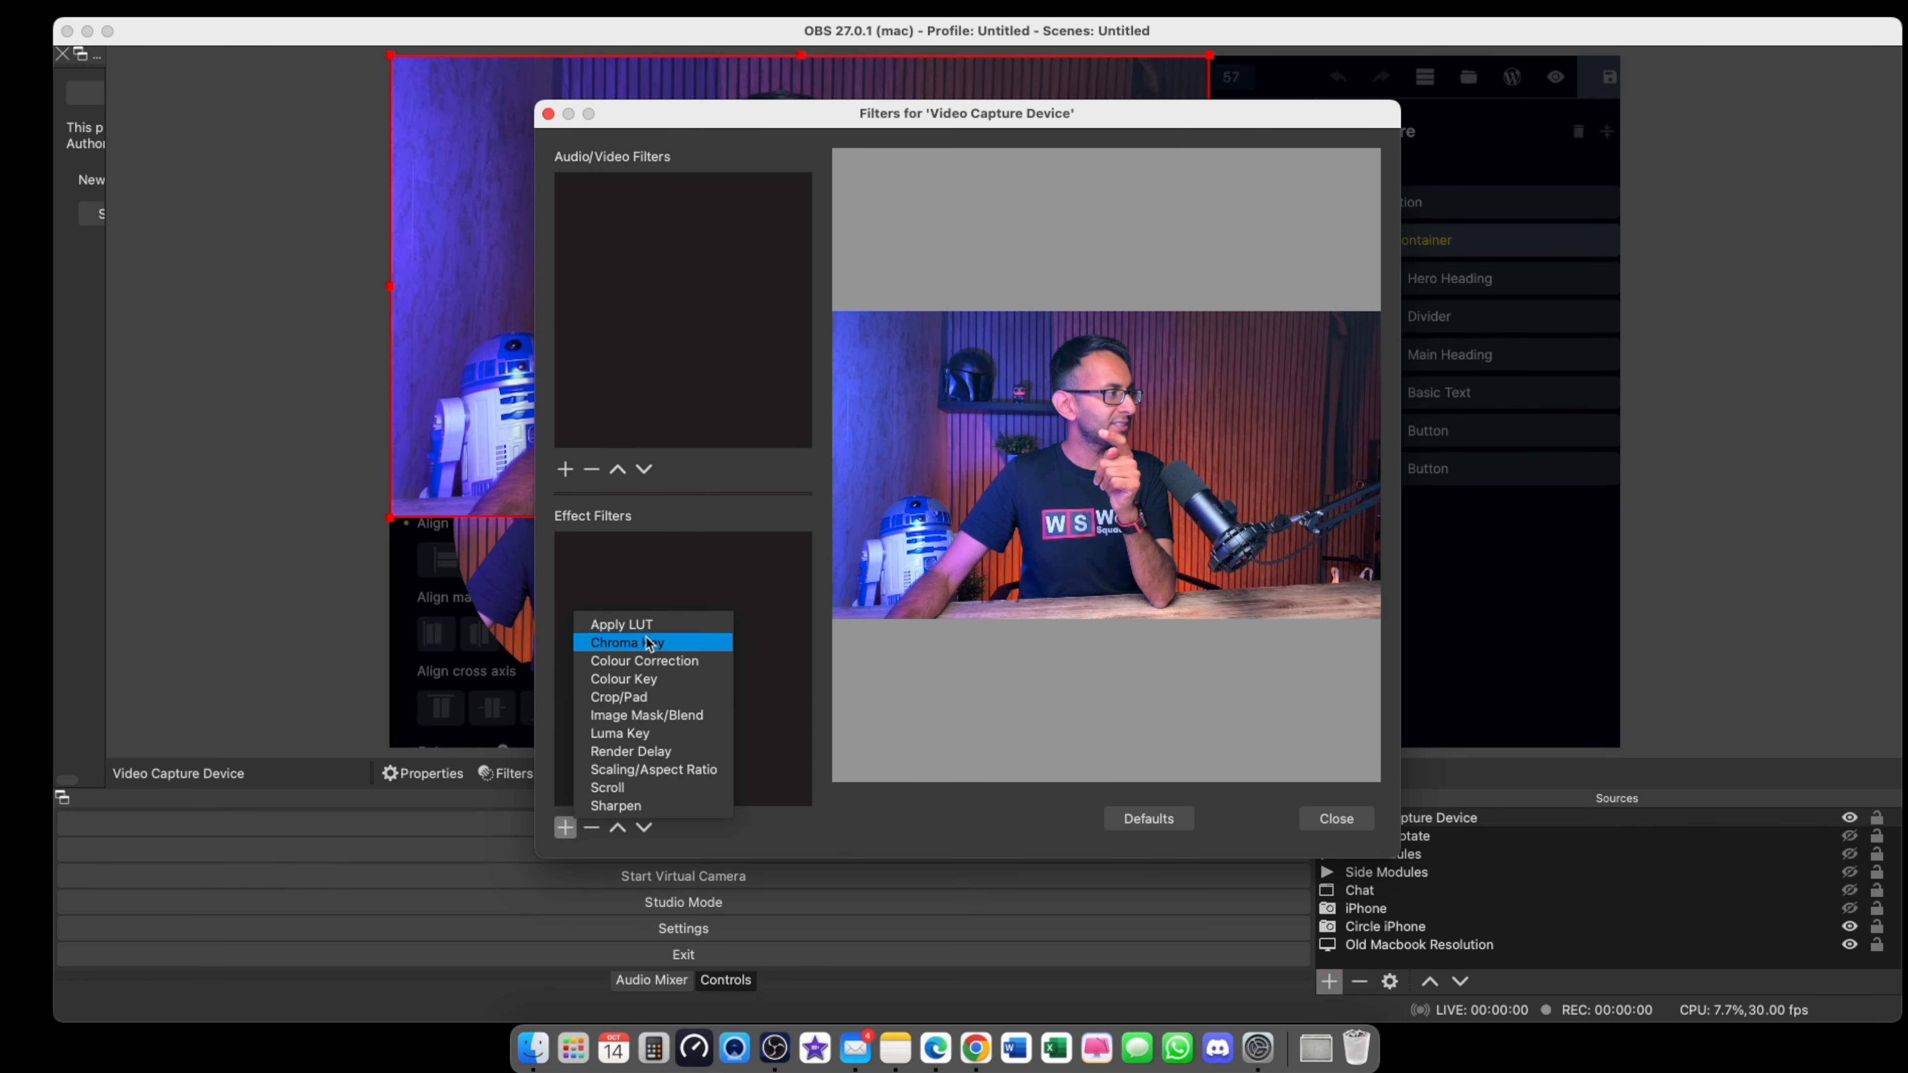
left_click(736, 567)
left_click(1337, 818)
right_click(1437, 818)
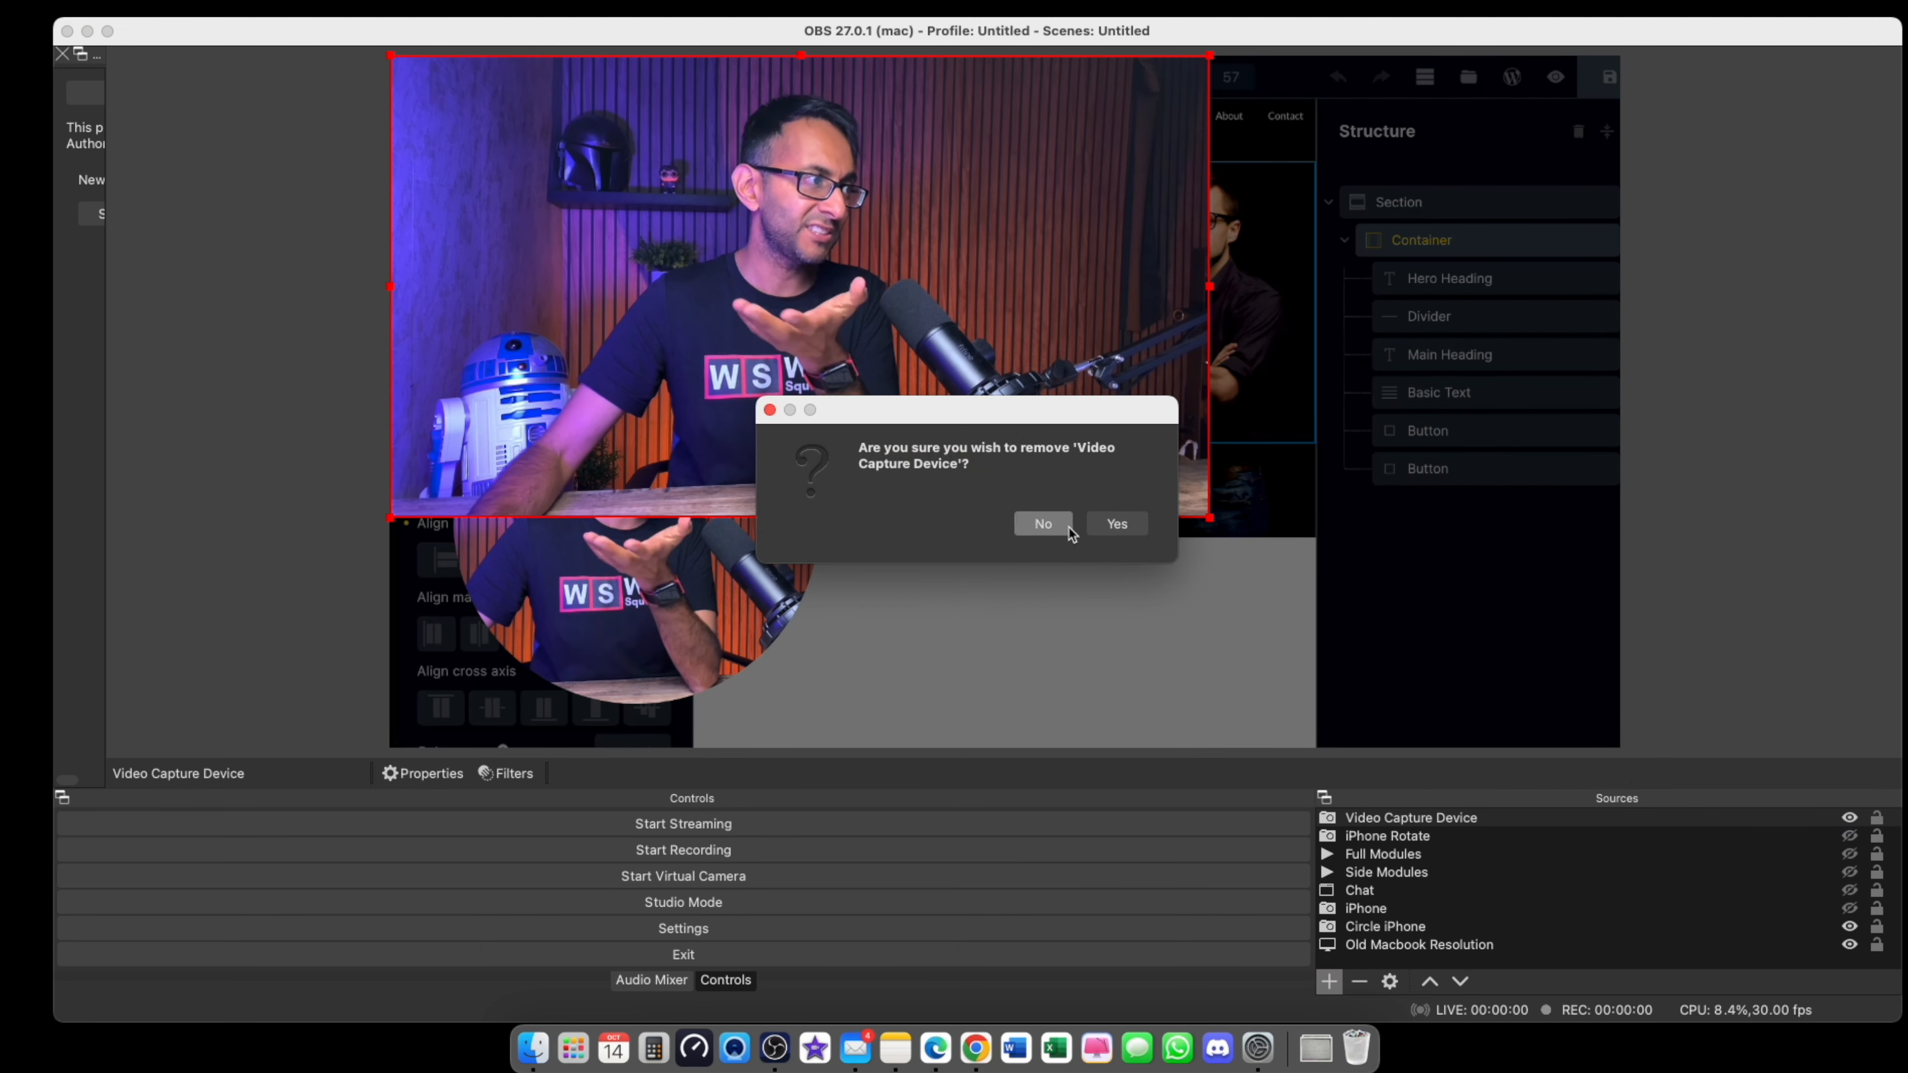
left_click(1119, 526)
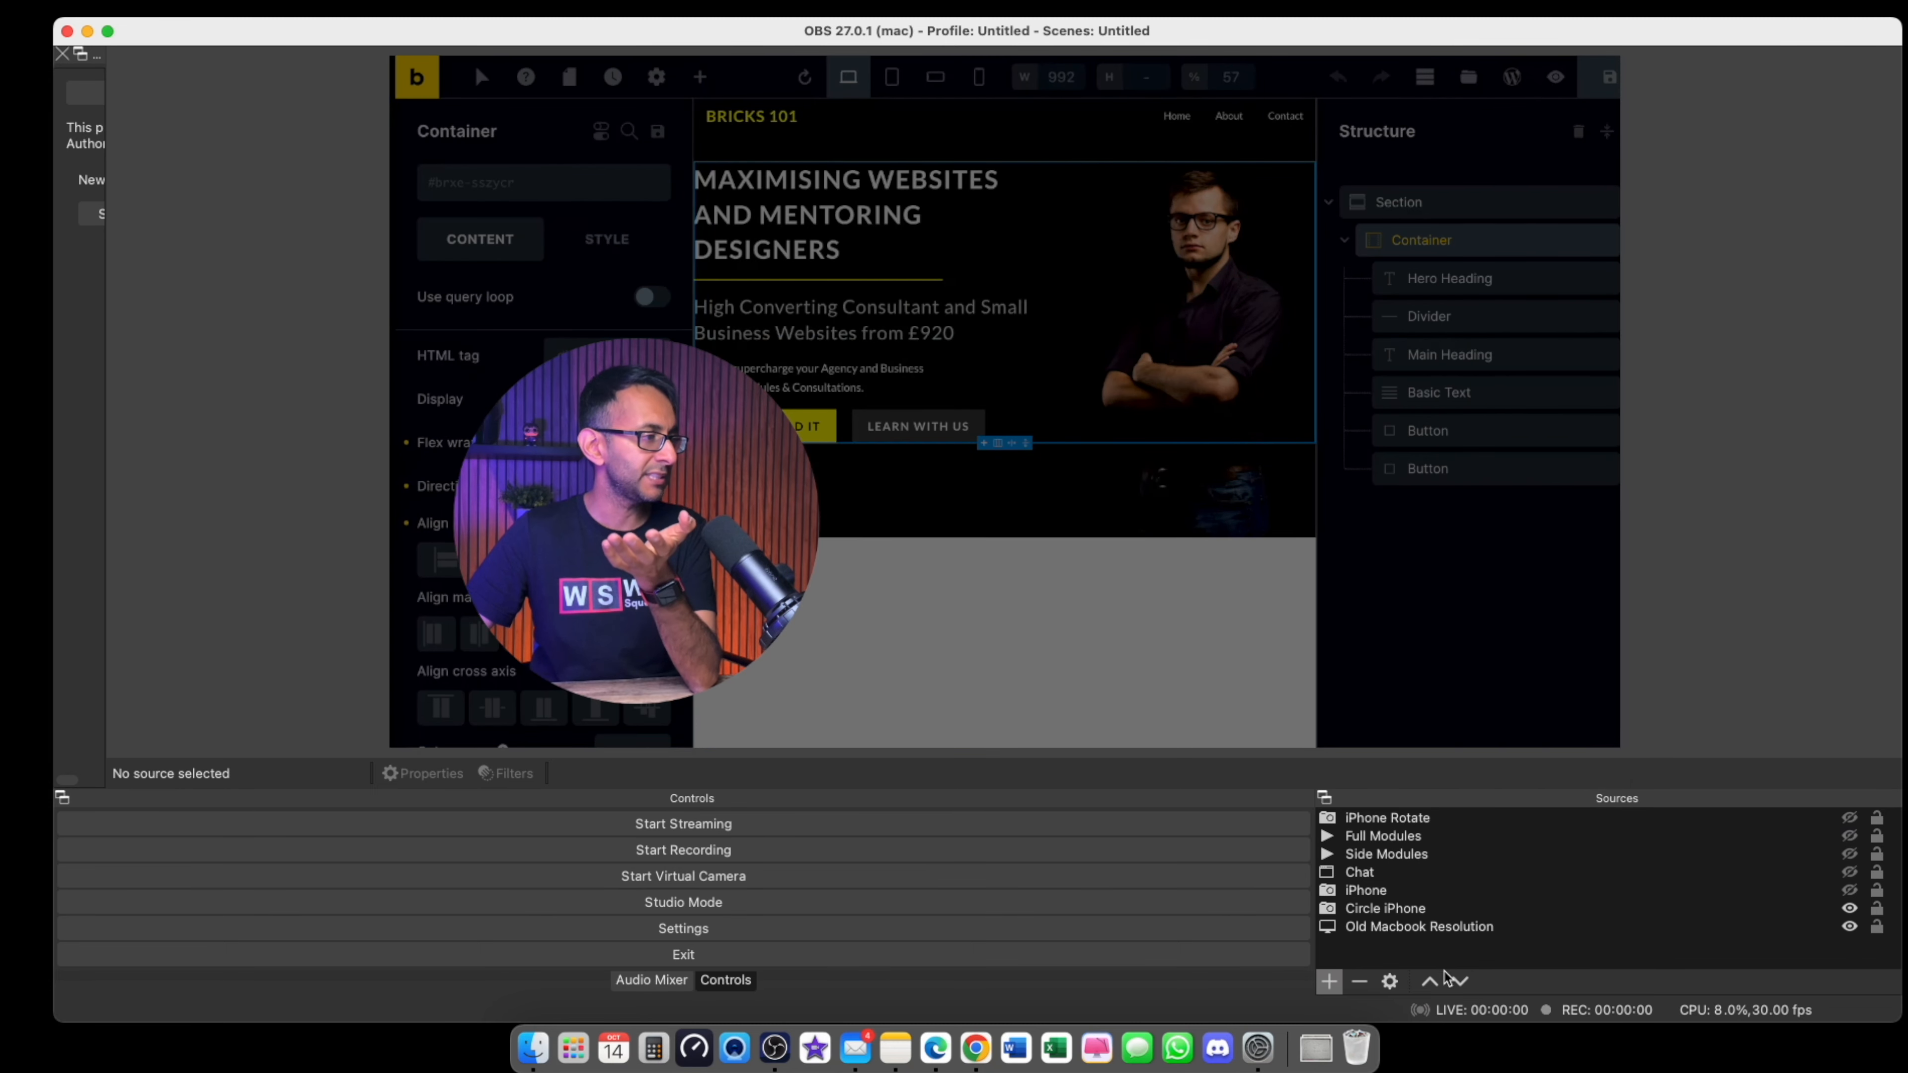
- Show the full-size iPhone source and hide it again to compare it with the Circle iPhone view
left_click(1404, 907)
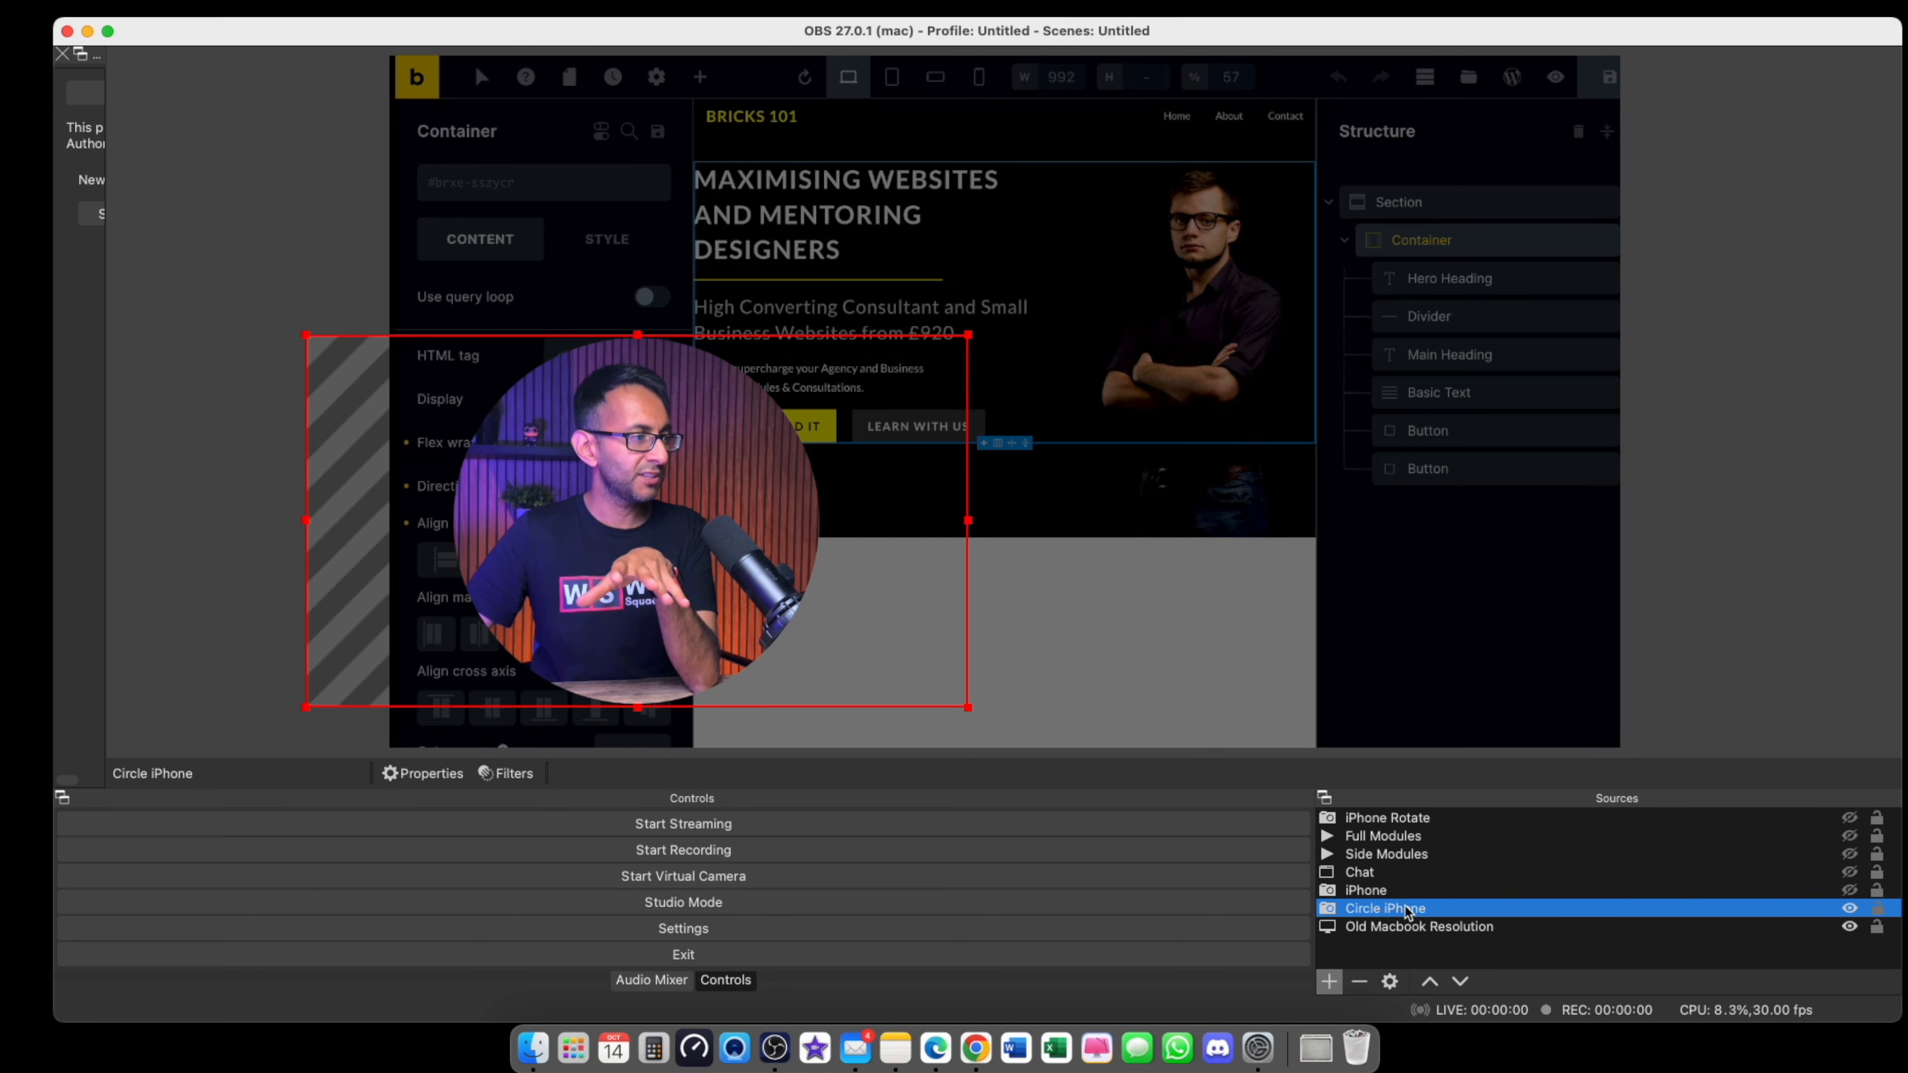
right_click(1404, 908)
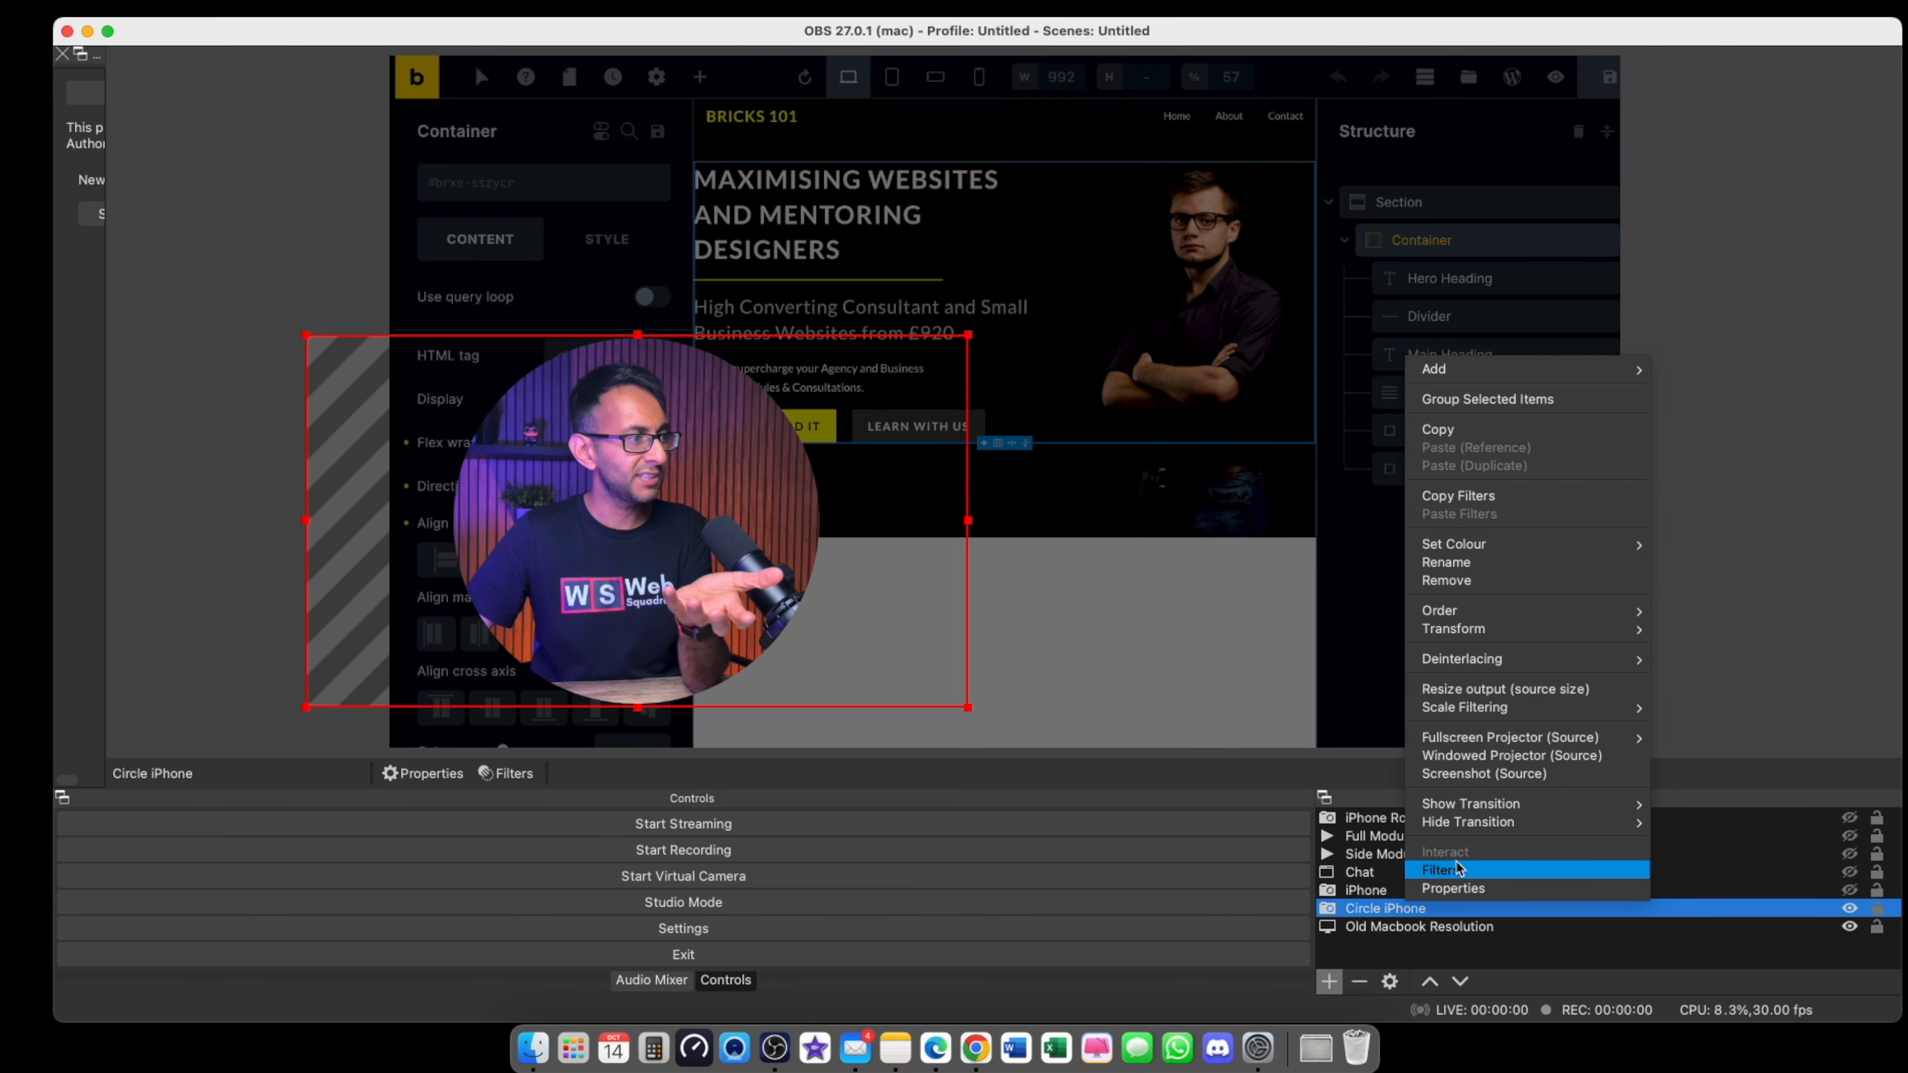
left_click(1361, 893)
left_click(1361, 891)
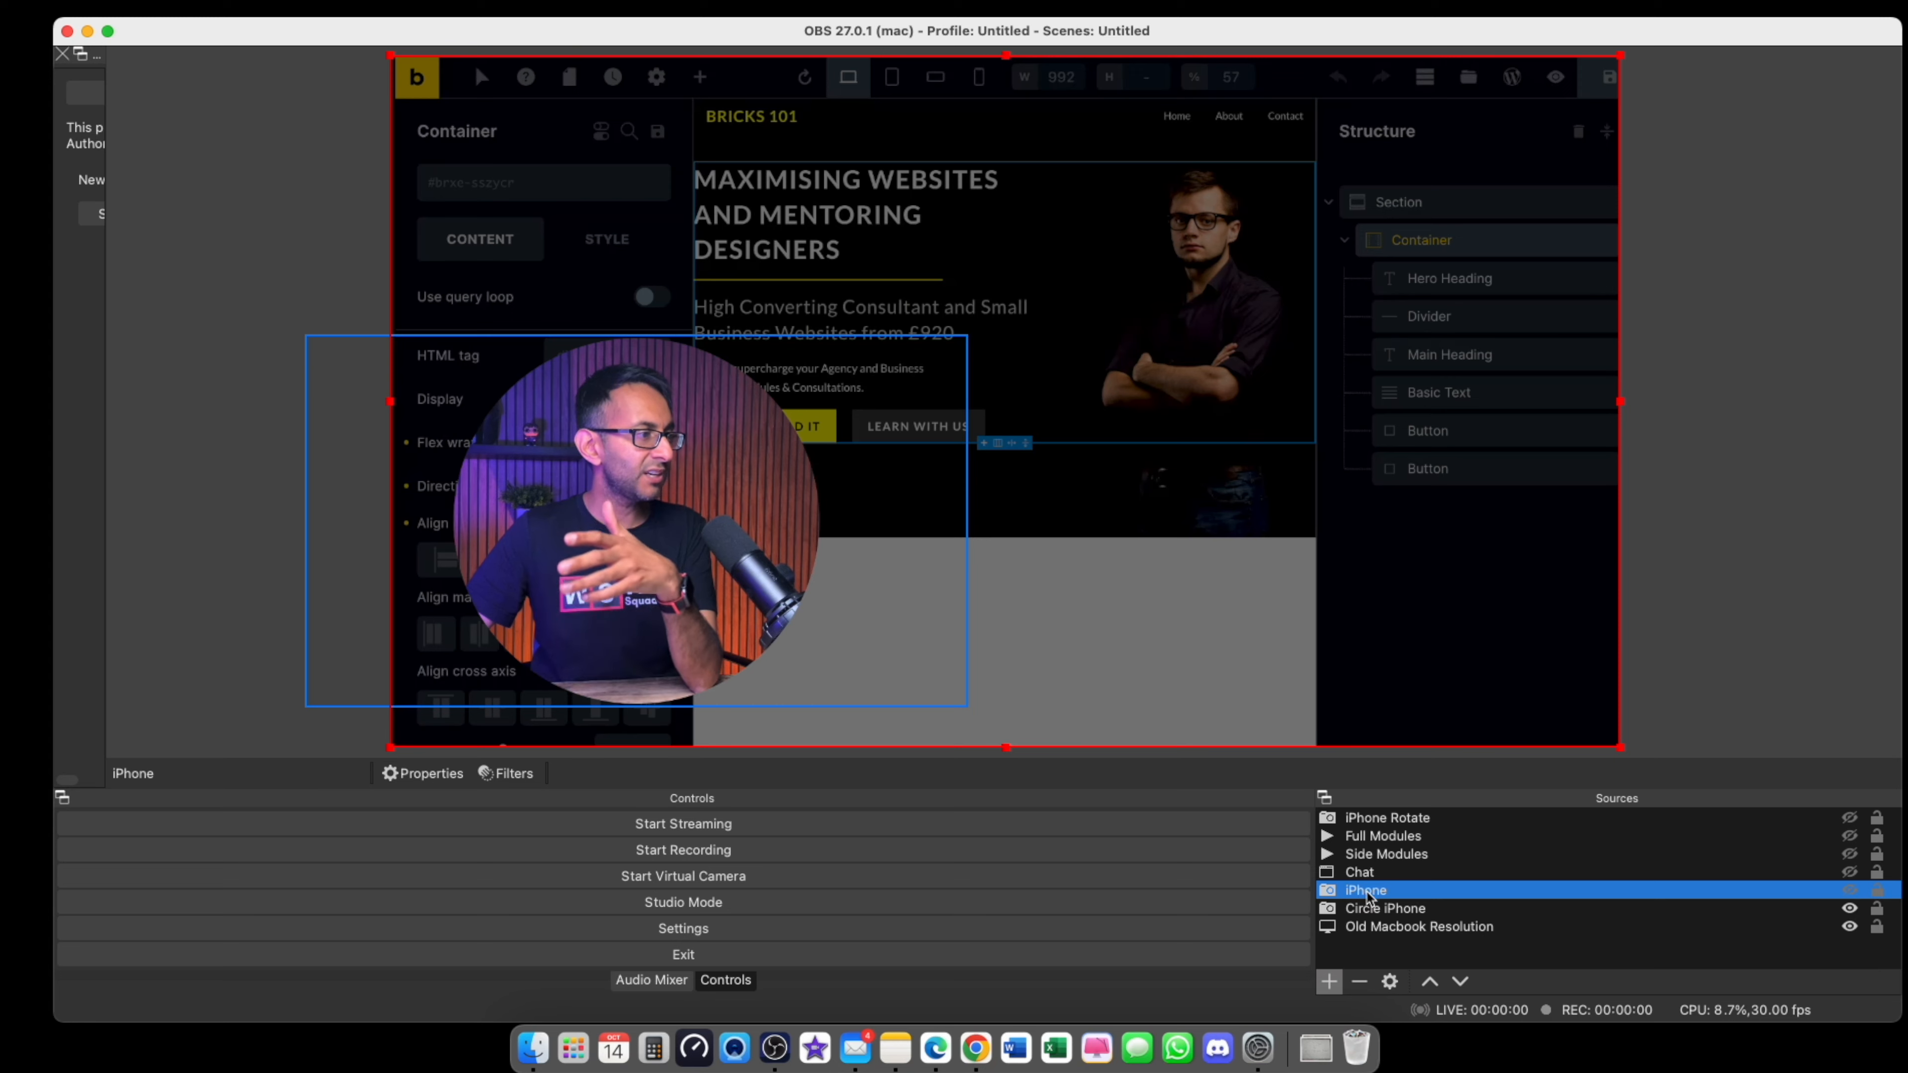
left_click(1849, 890)
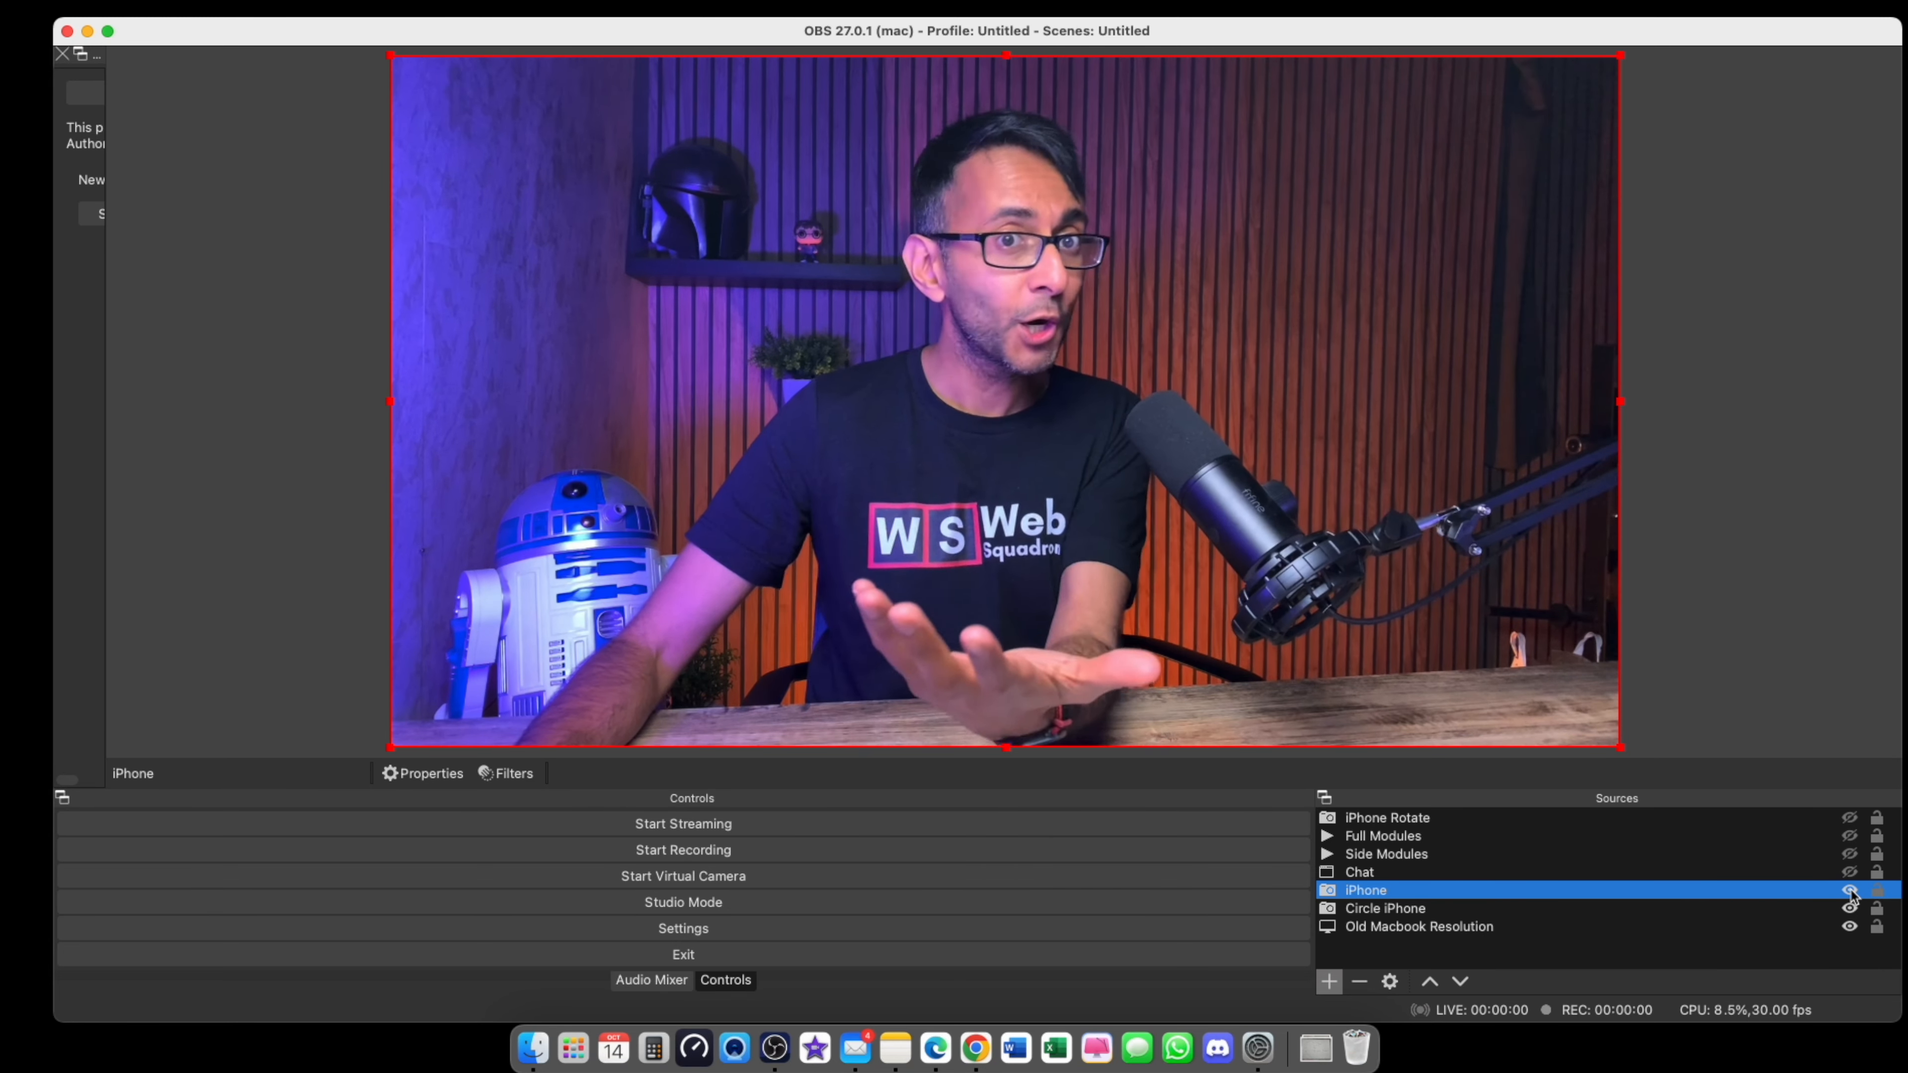
left_click(1849, 891)
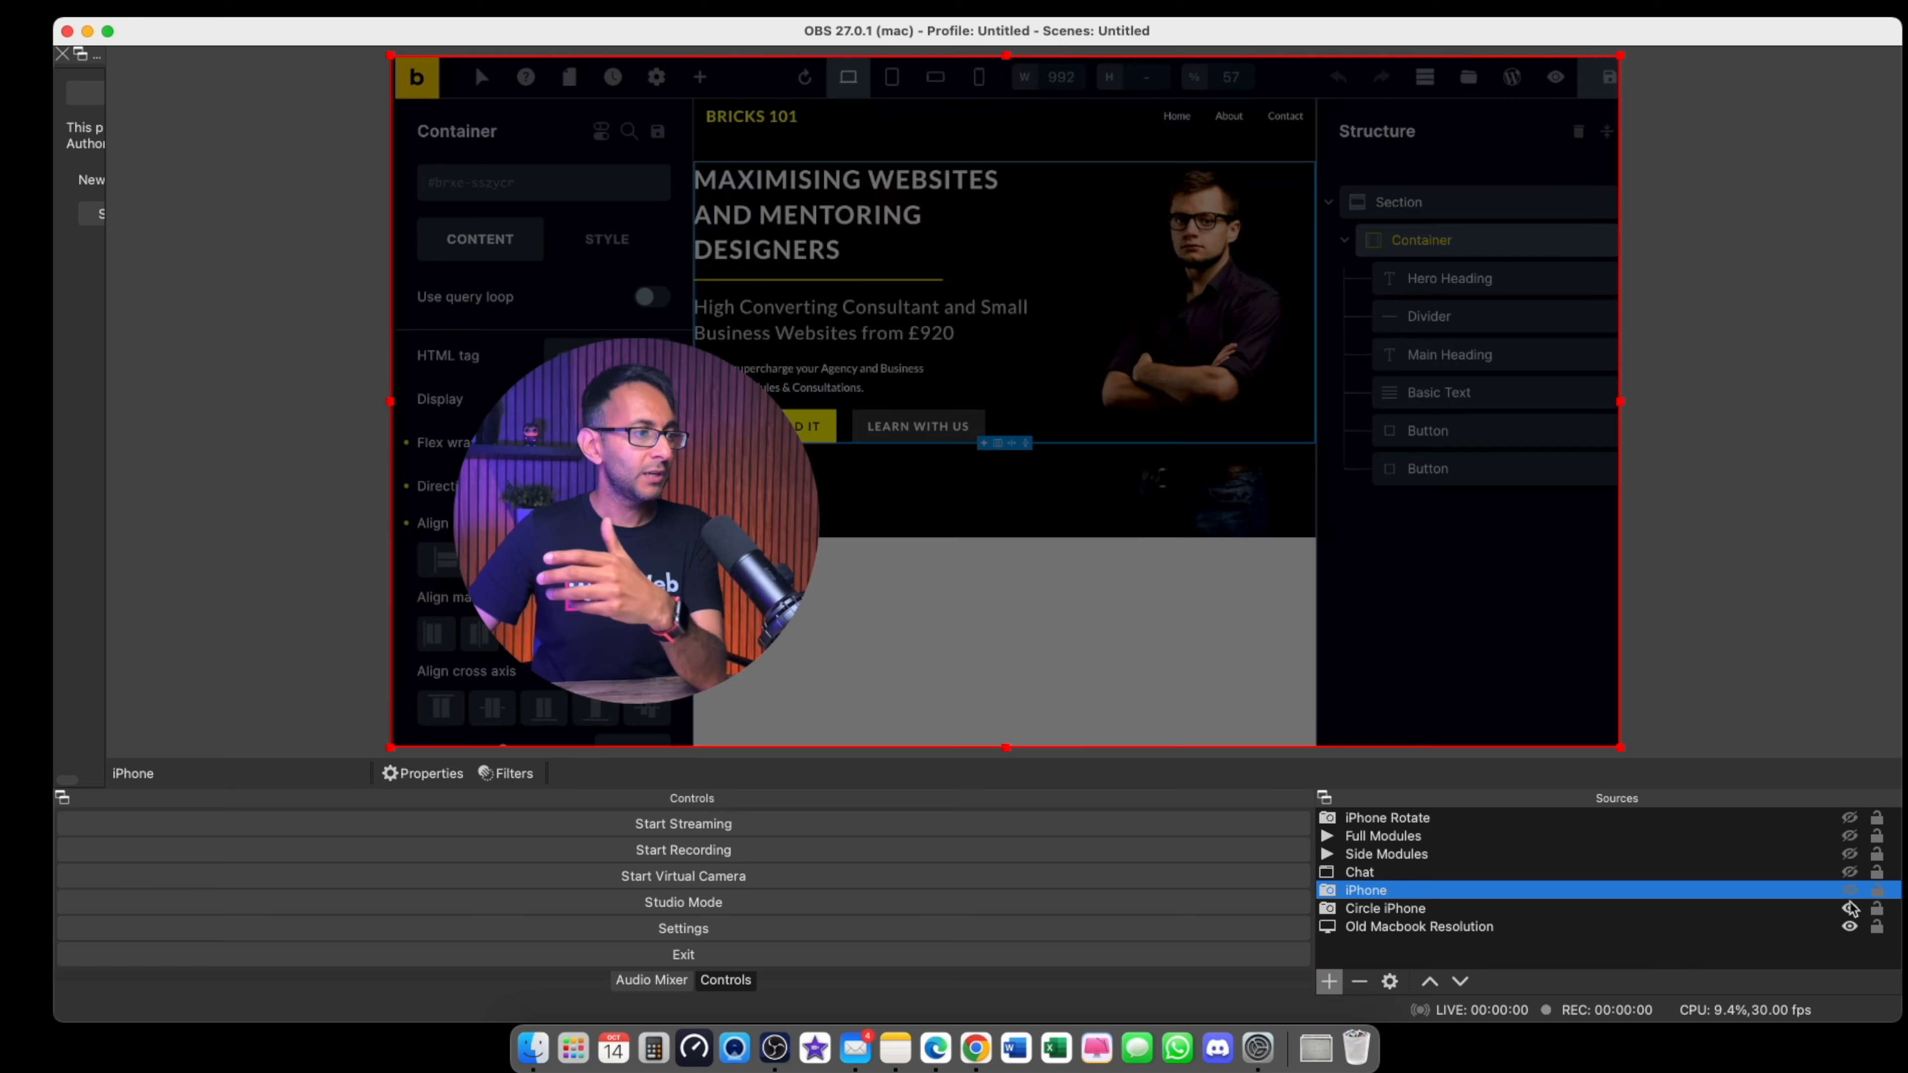
- Move the Circle iPhone source up and to the right, close to the middle of the canvas
left_click(1616, 926)
left_click(1619, 911)
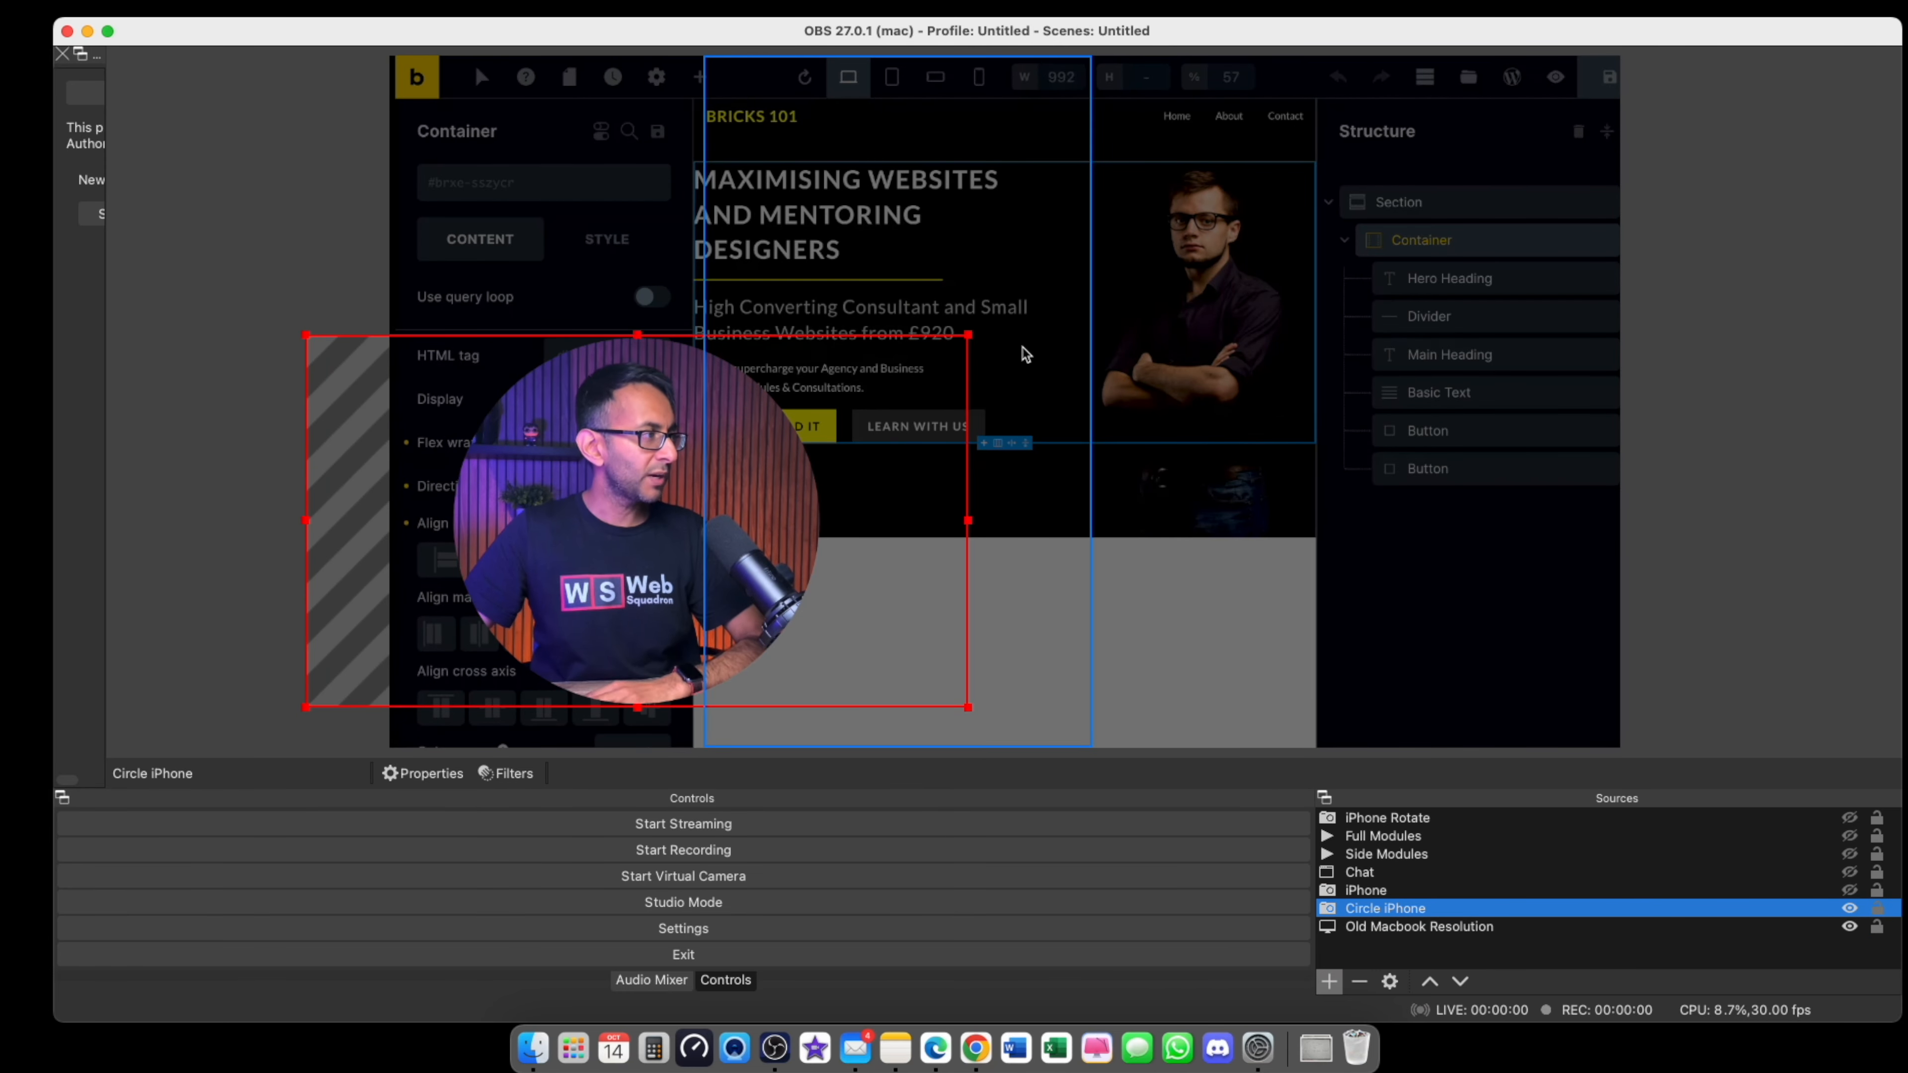
mouse_move(965, 333)
left_mouse_down()
mouse_move(683, 519)
mouse_move(839, 406)
mouse_move(1164, 368)
mouse_move(834, 405)
mouse_move(971, 333)
left_mouse_up()
left_click_drag(562, 529, 813, 475)
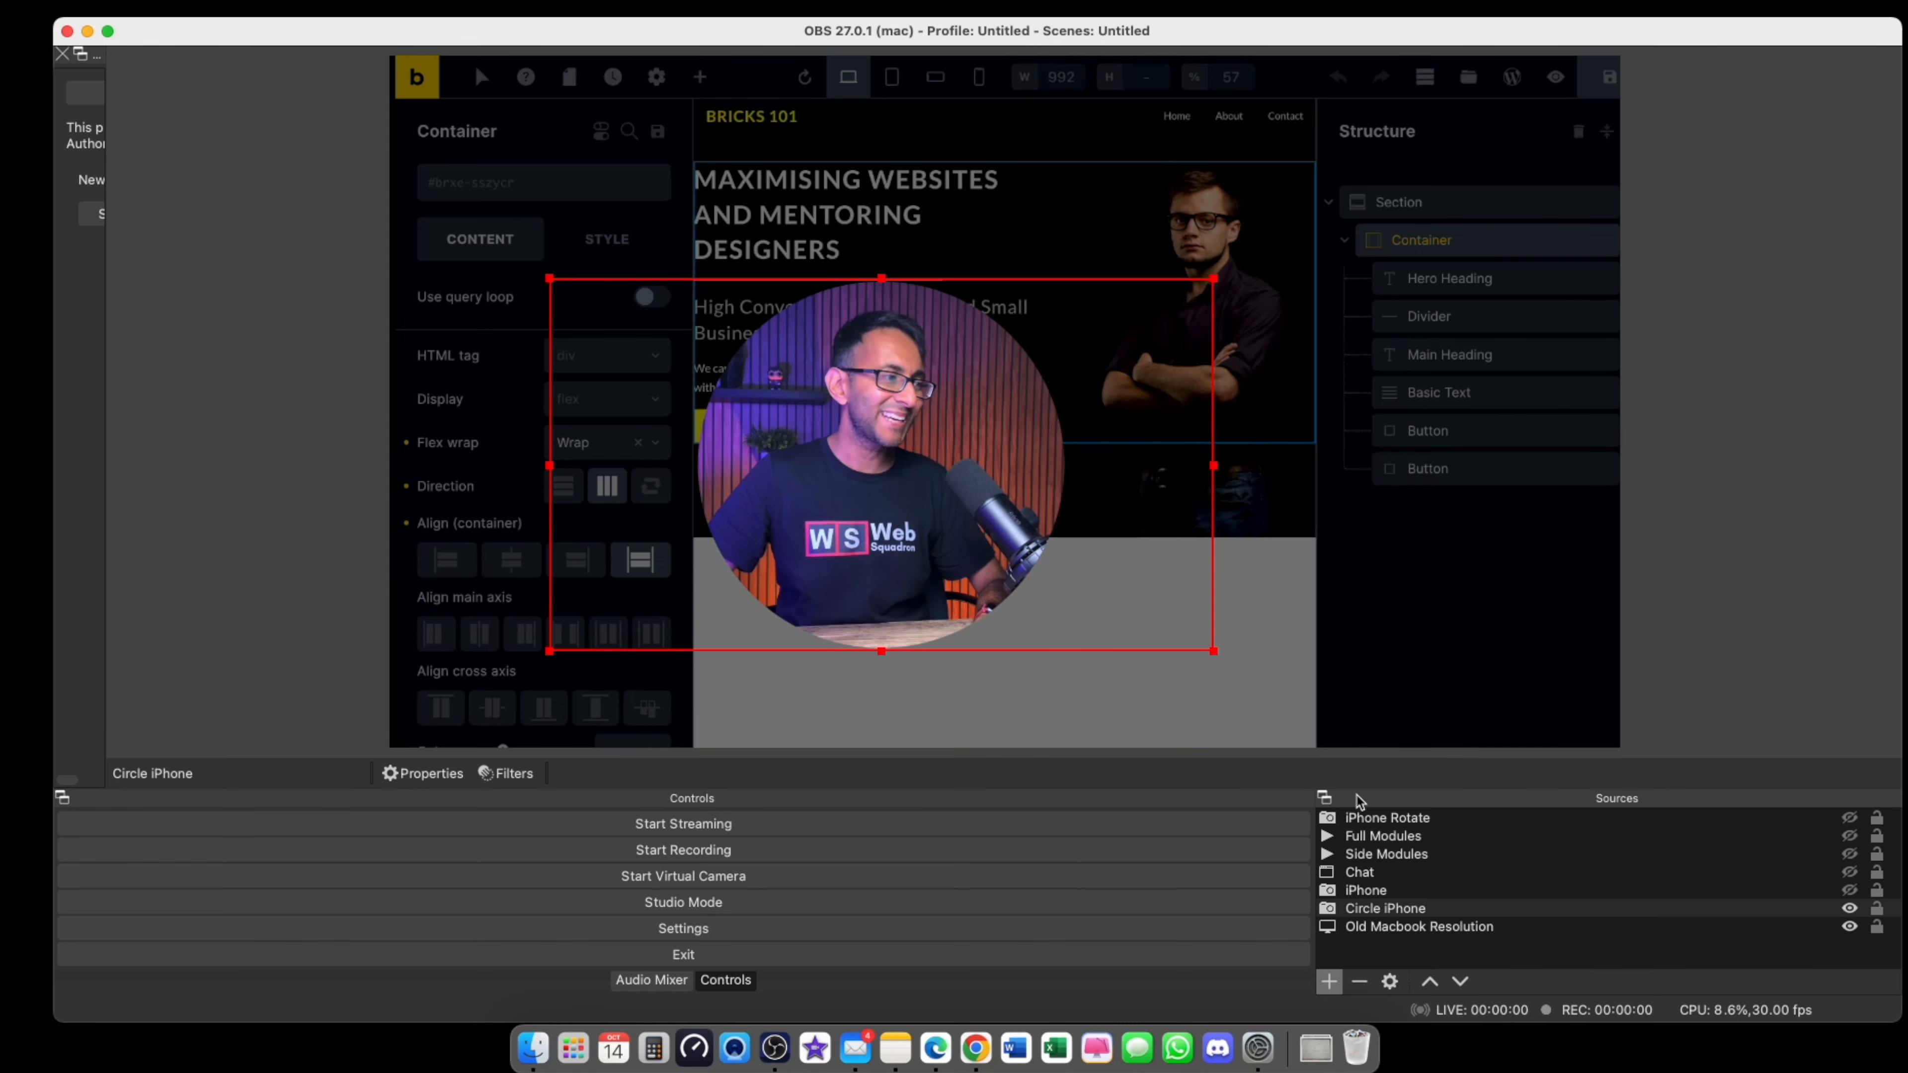
- Open the filters of the Circle iPhone source and select its Image Mask/Blend effect filter
left_click(1431, 913)
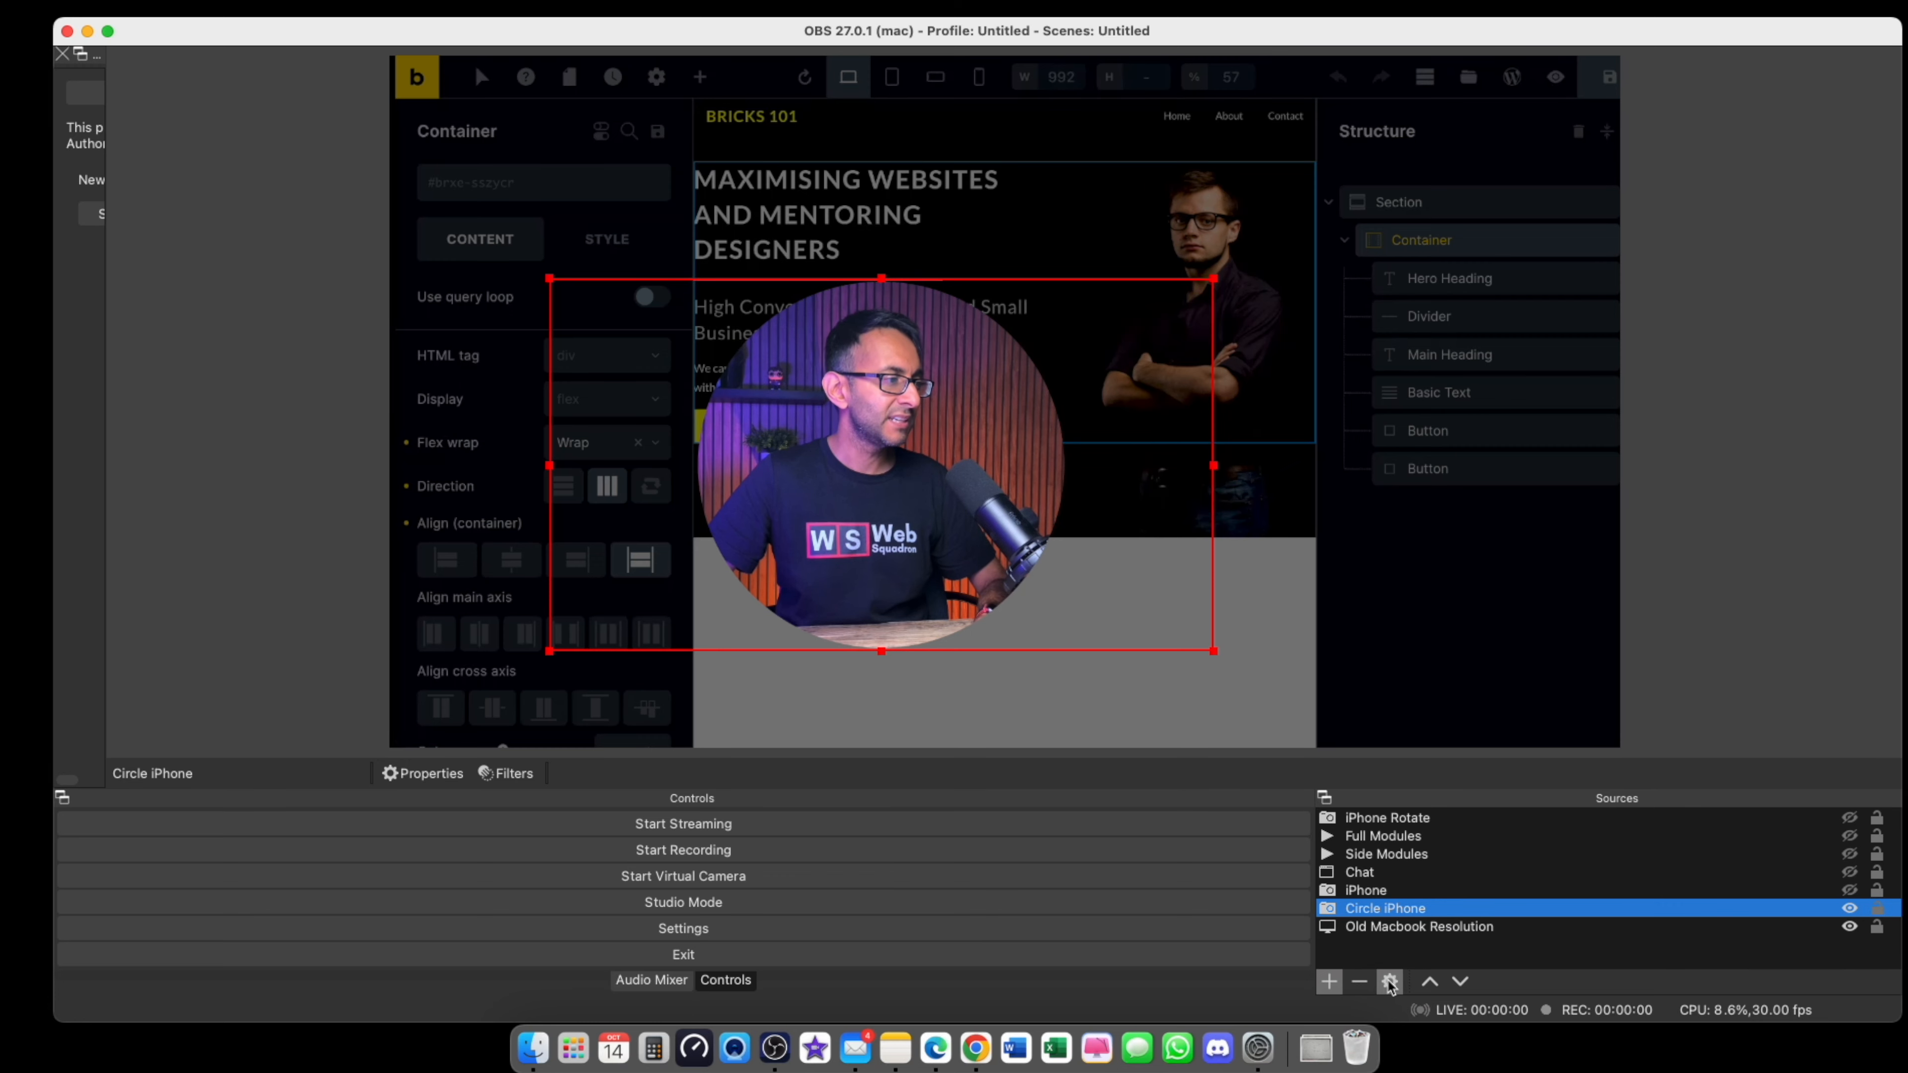
right_click(1430, 913)
left_click(1454, 875)
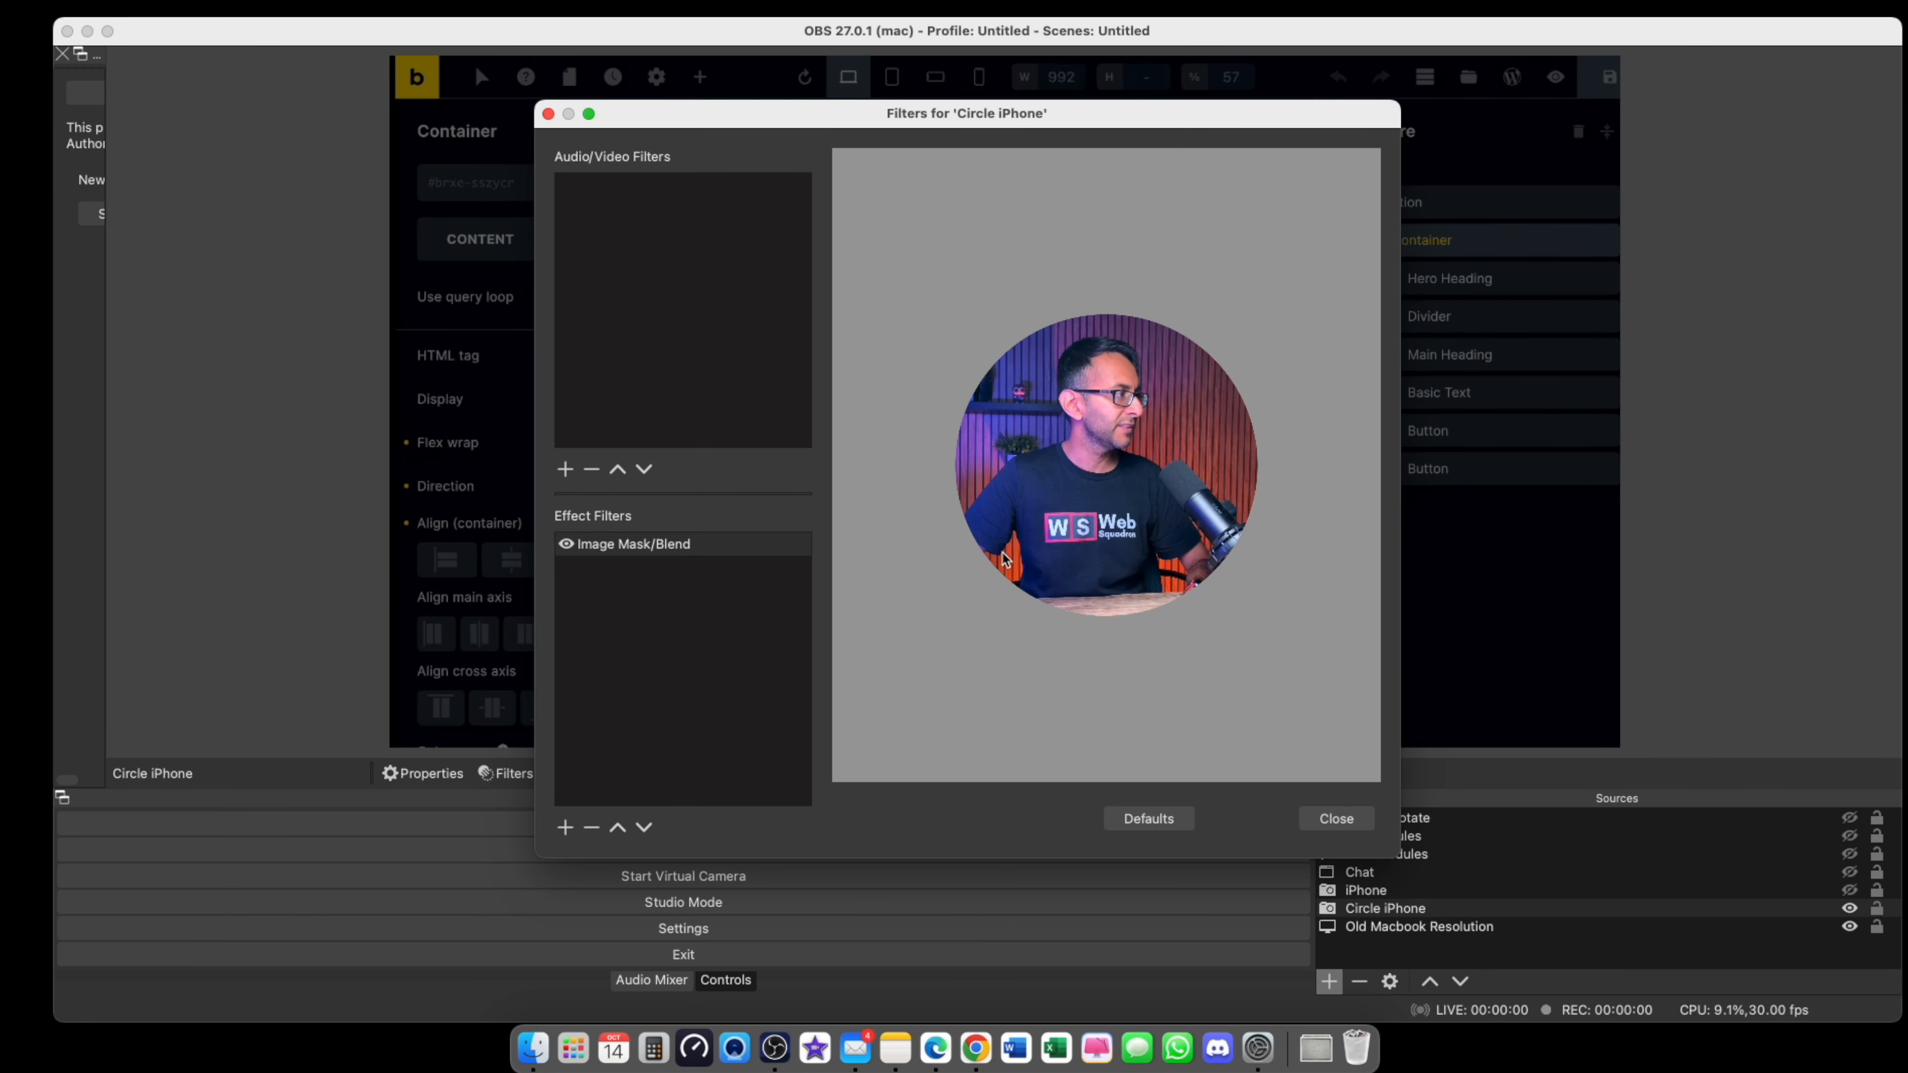
left_click(710, 545)
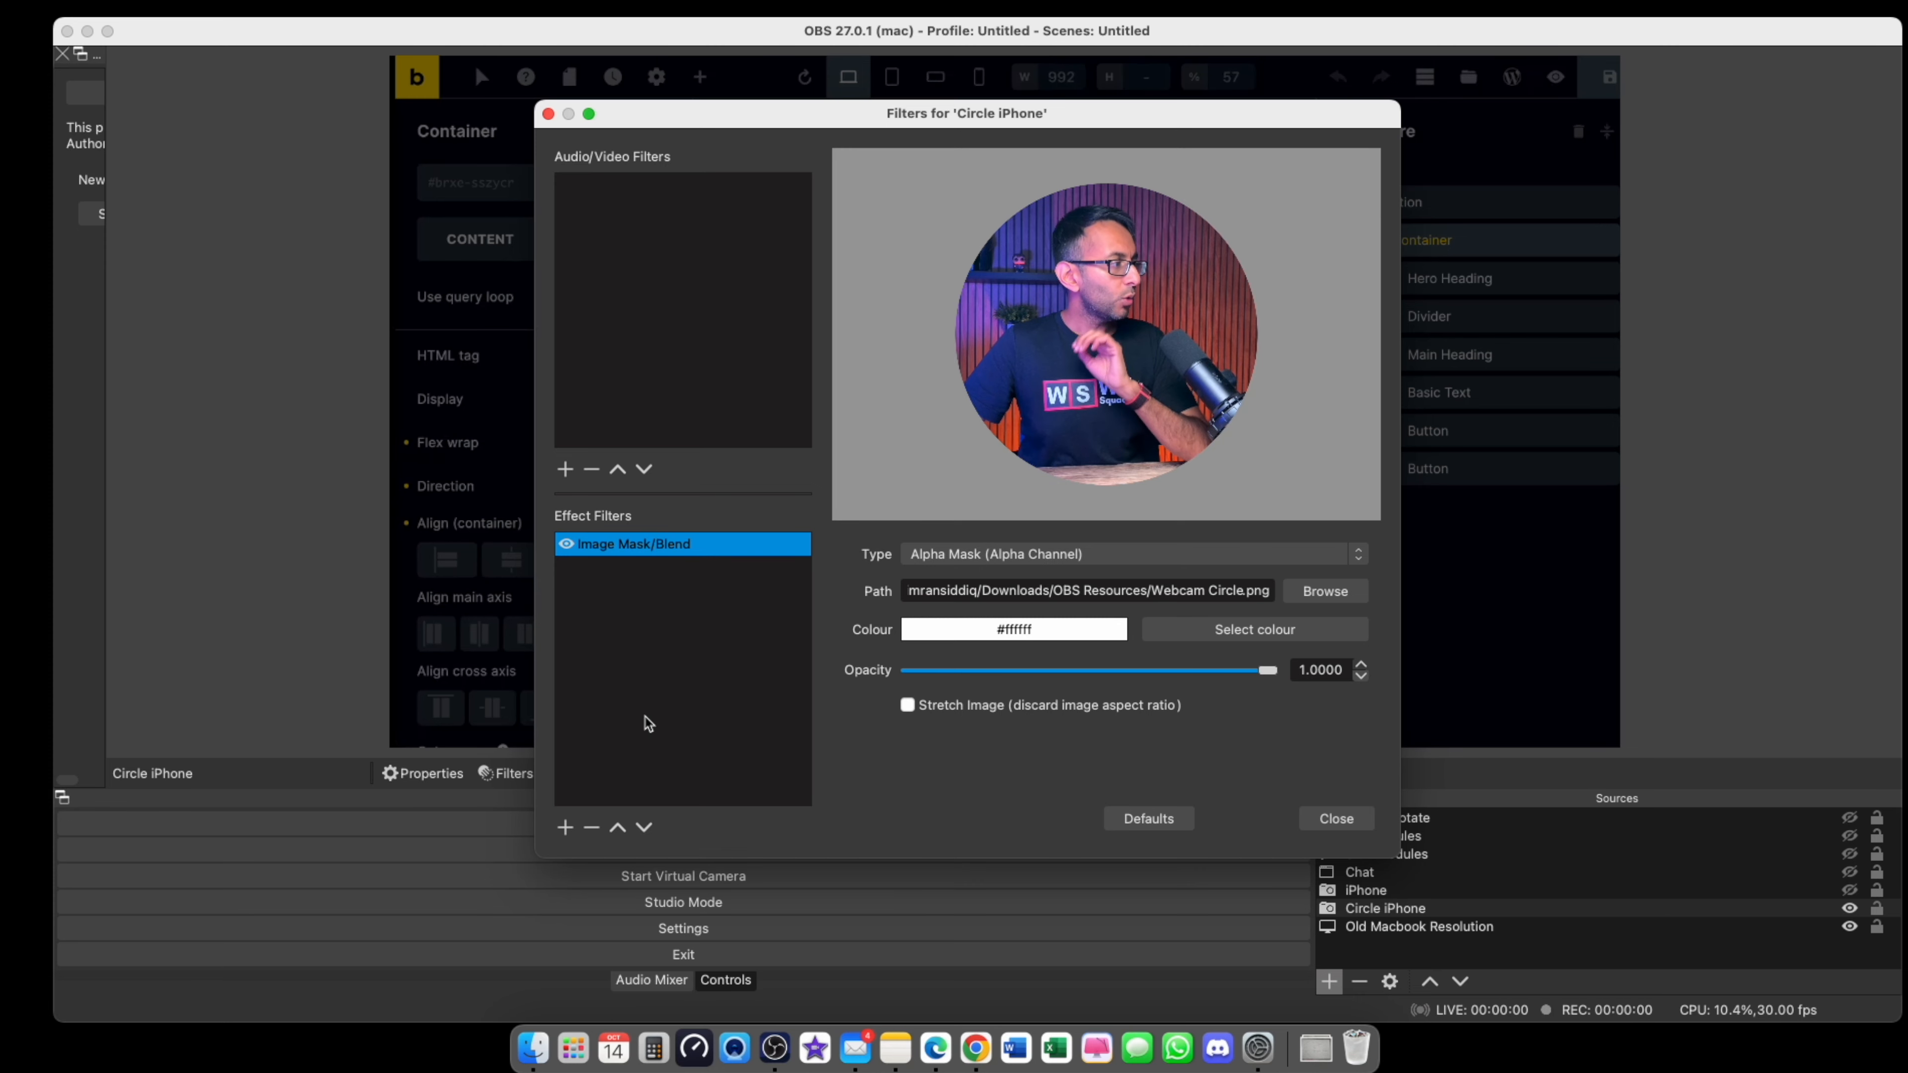
- Review the available effect filters and the mask types, keeping the type at Alpha Mask (Alpha Channel)
left_click(565, 828)
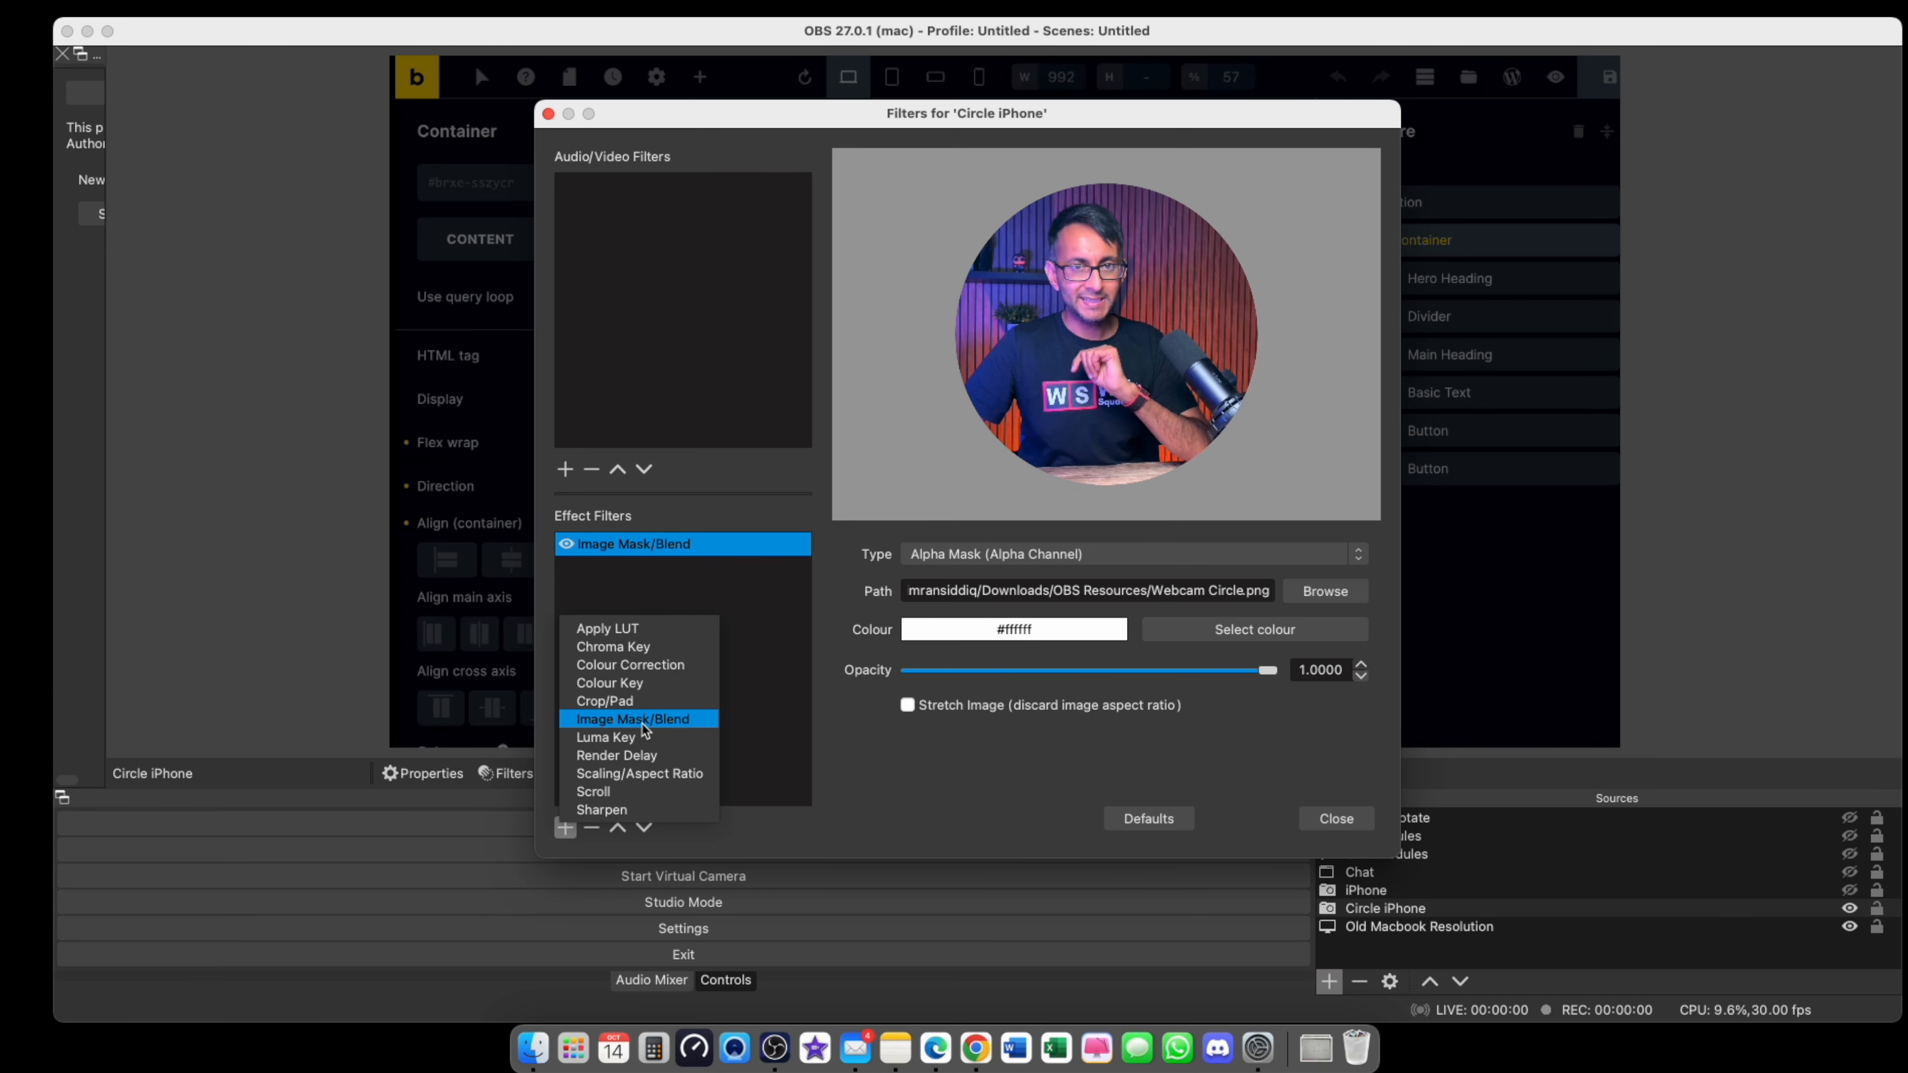
left_click(717, 576)
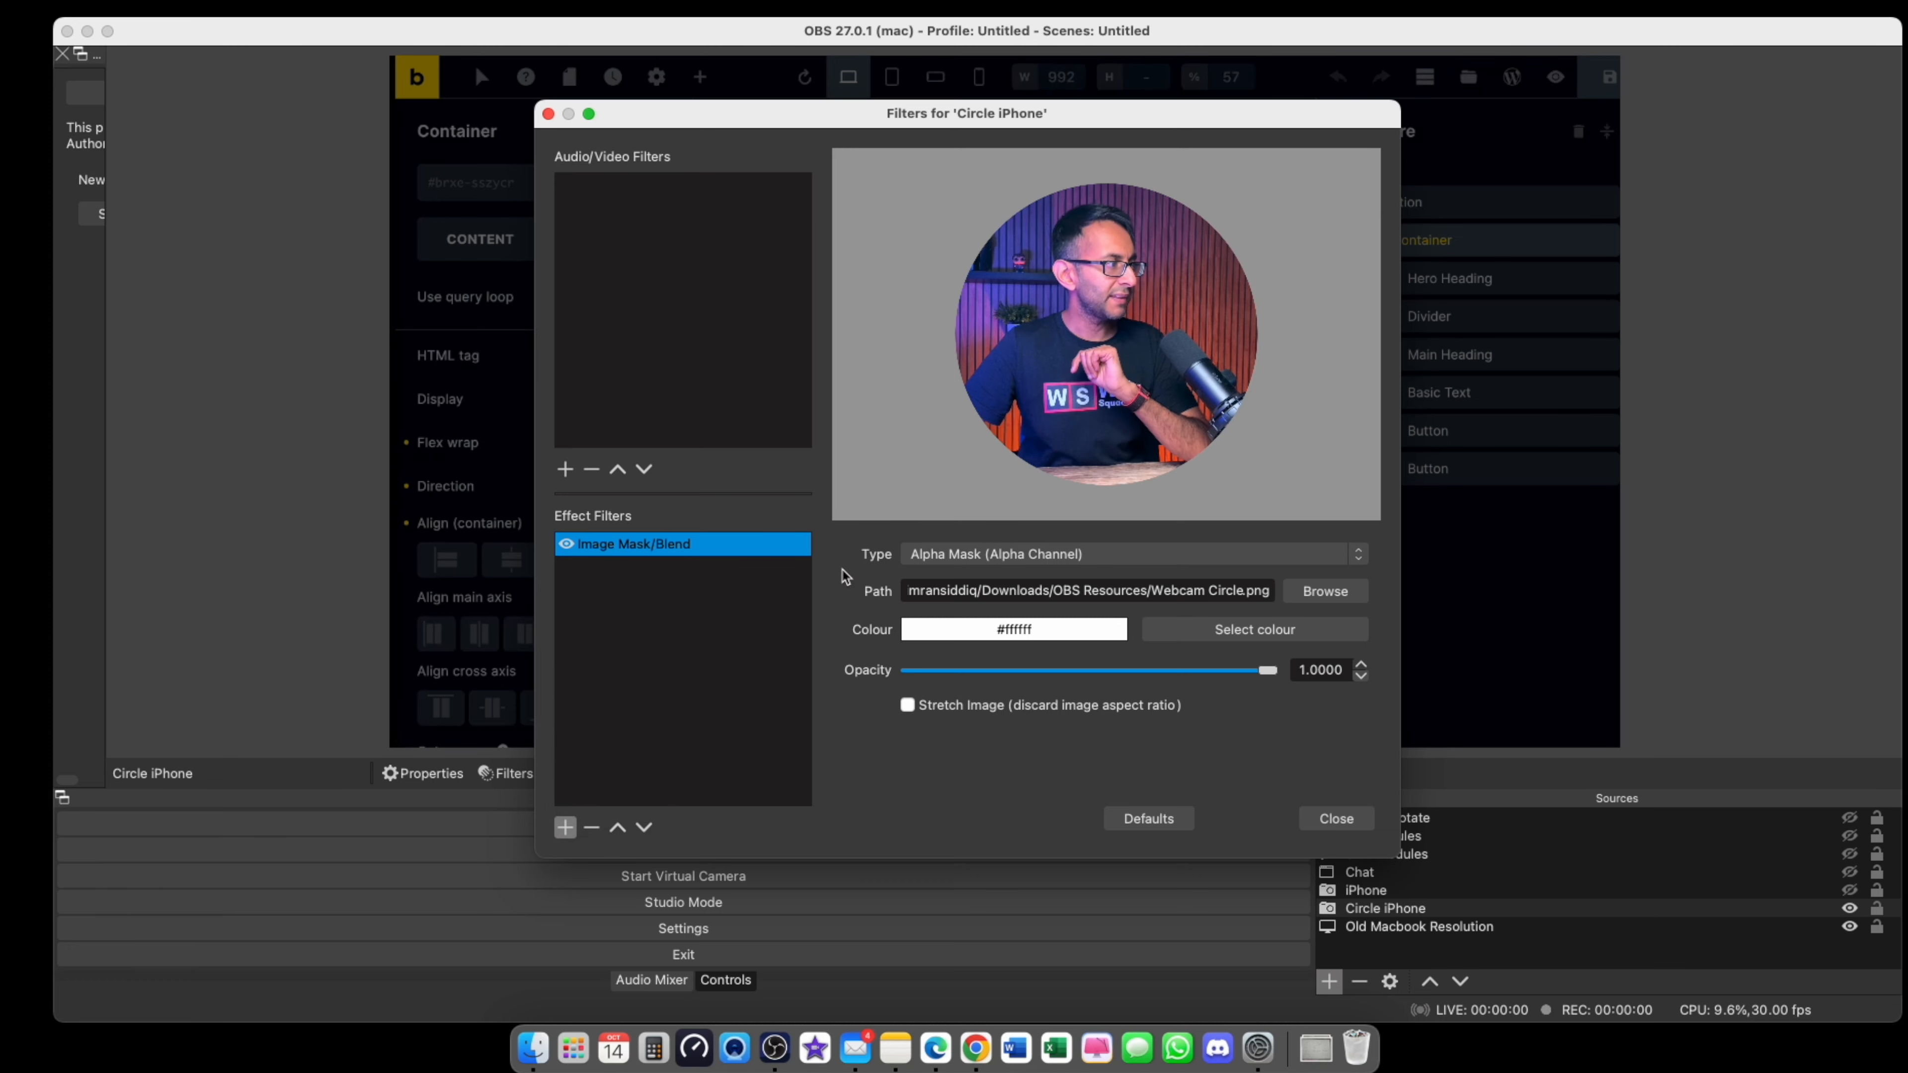
left_click(1161, 556)
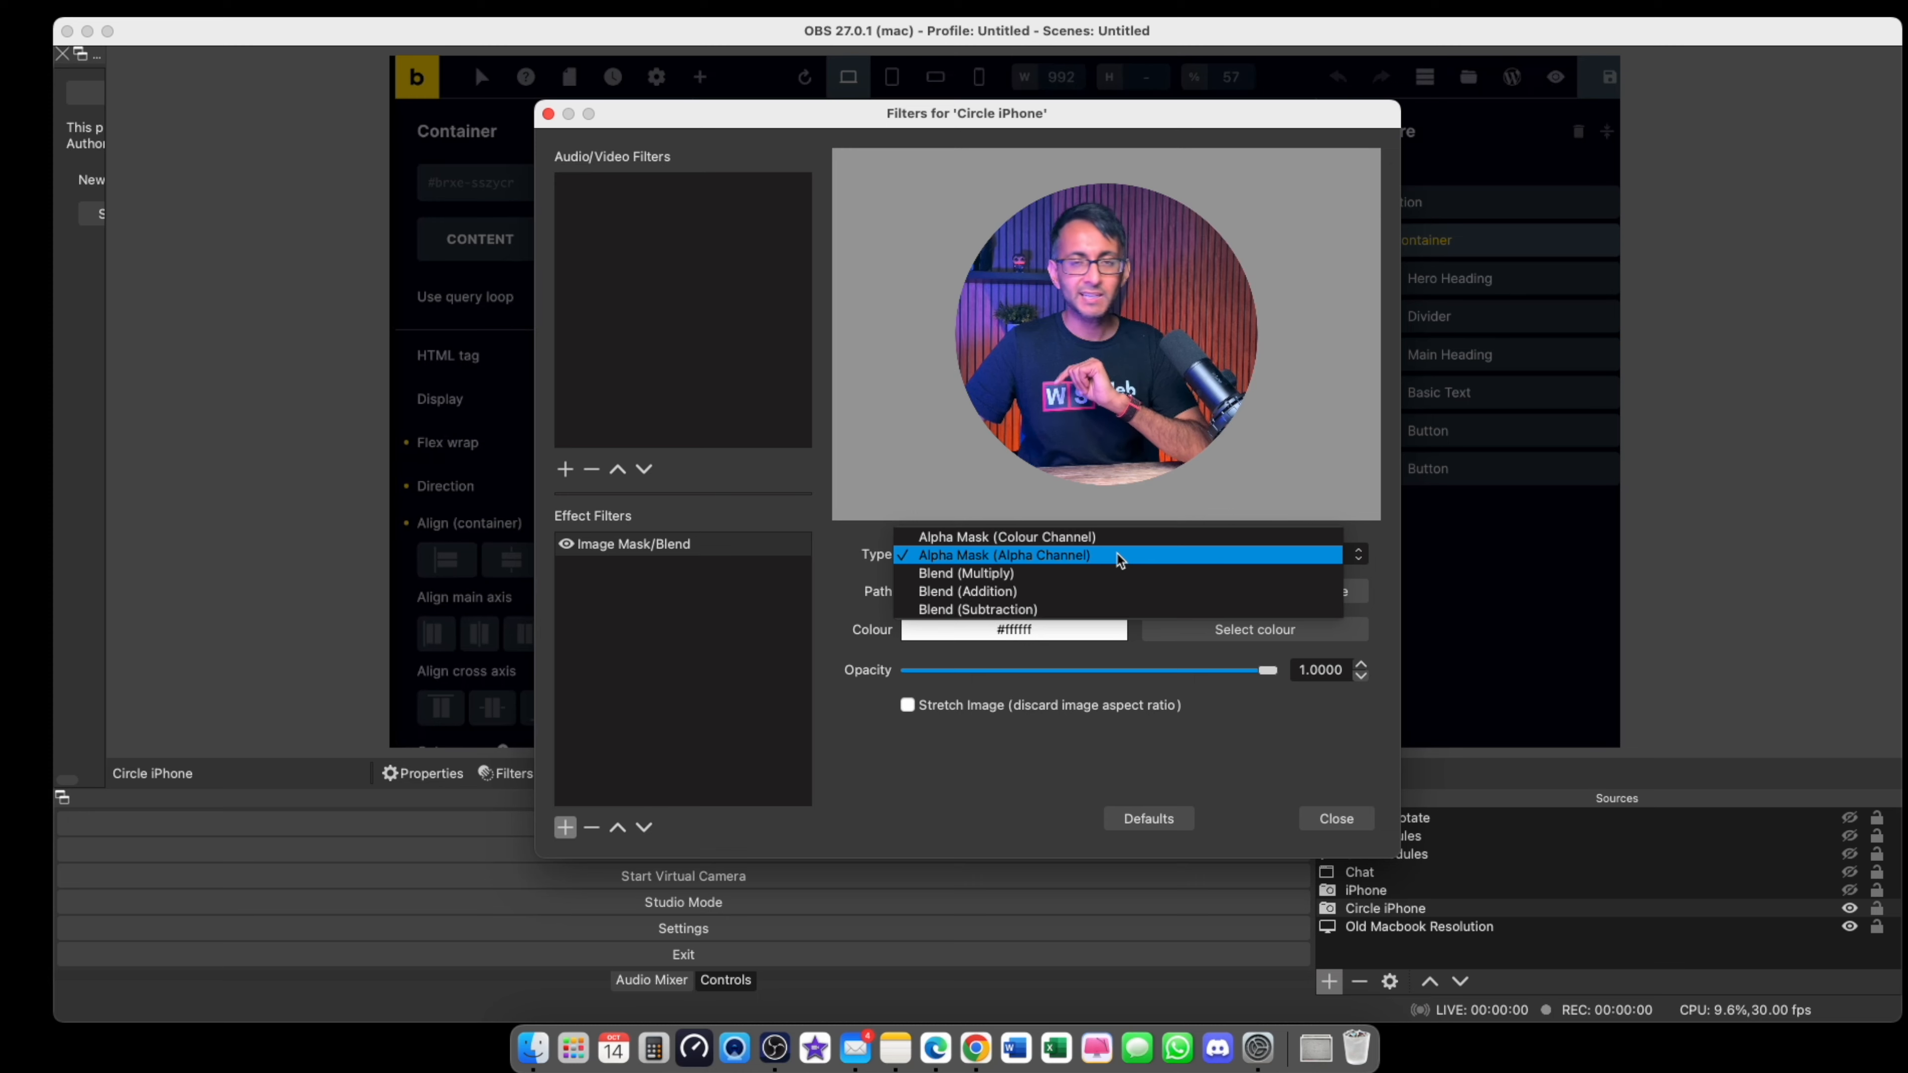
left_click(1120, 556)
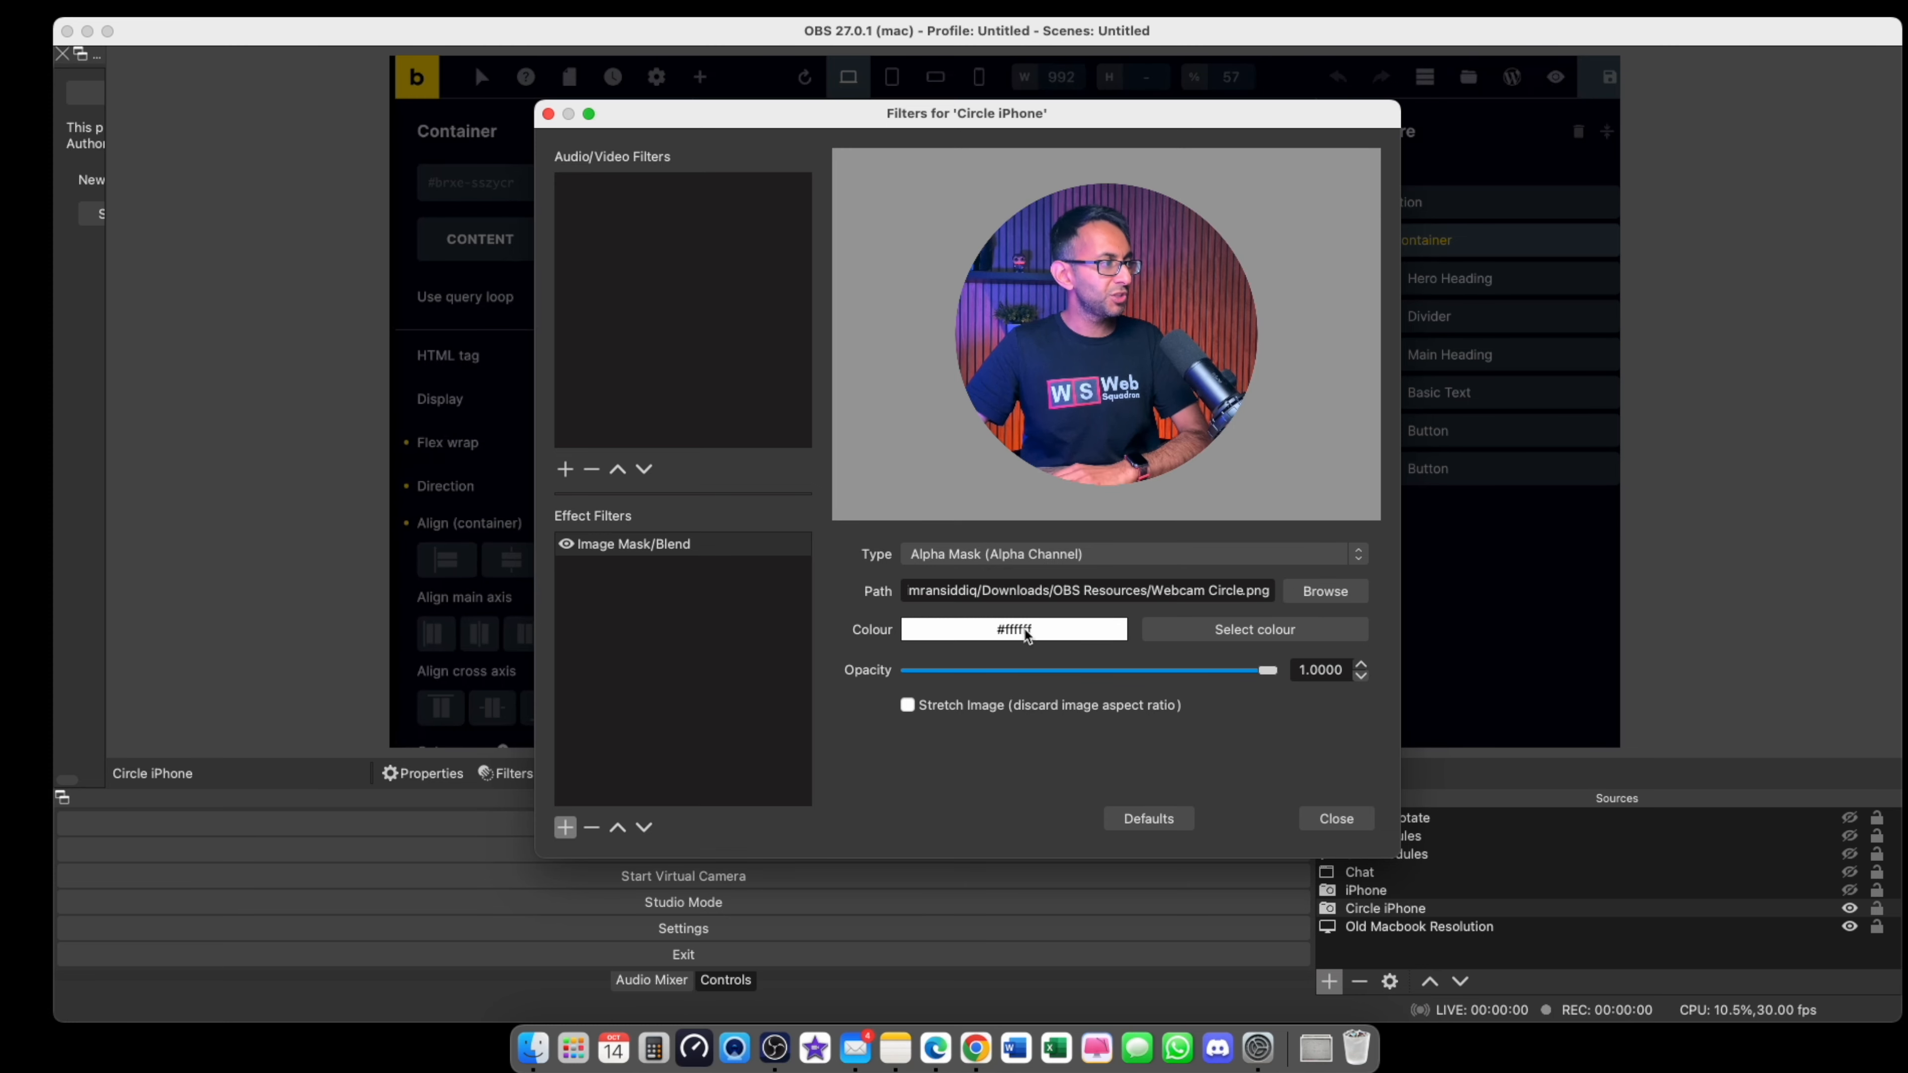
- Set the Image Mask/Blend filter's colour to black (#000000) and back to white (#ffffff)
left_click(1238, 630)
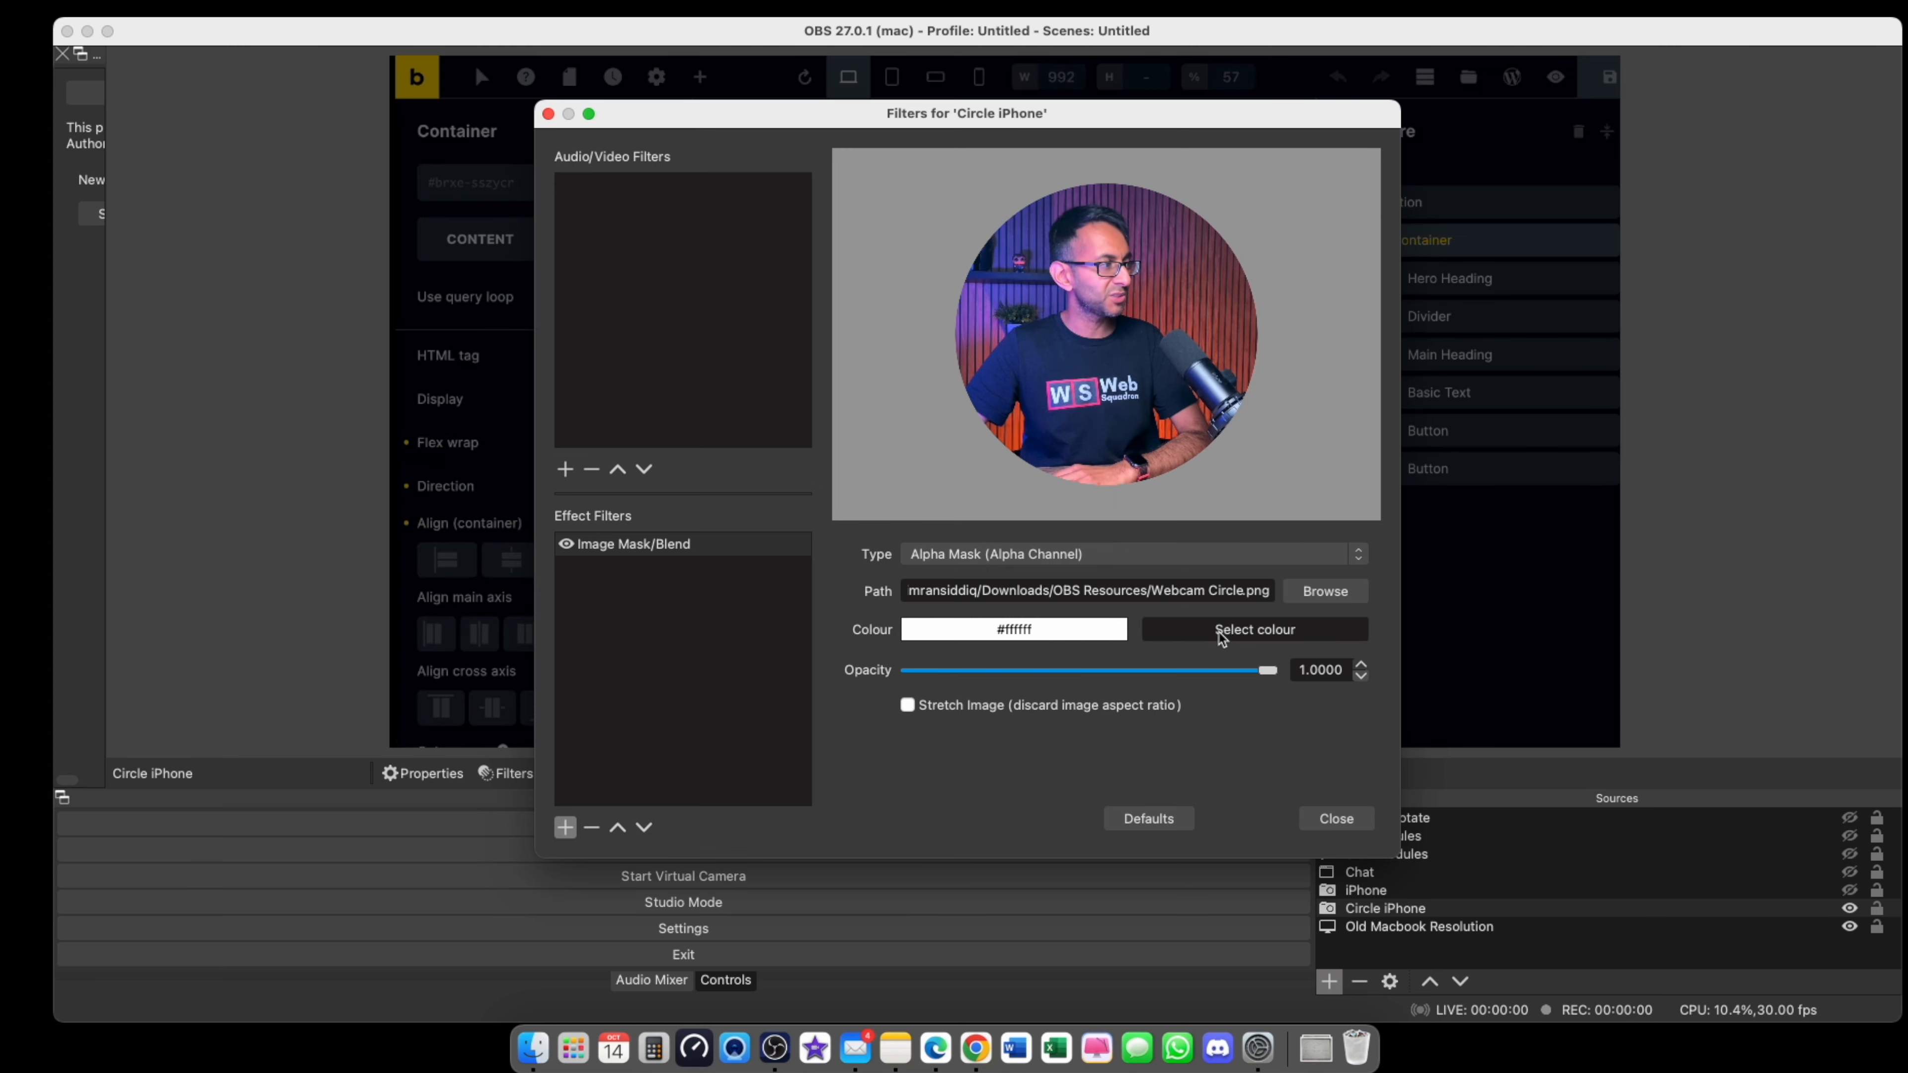
left_click(687, 264)
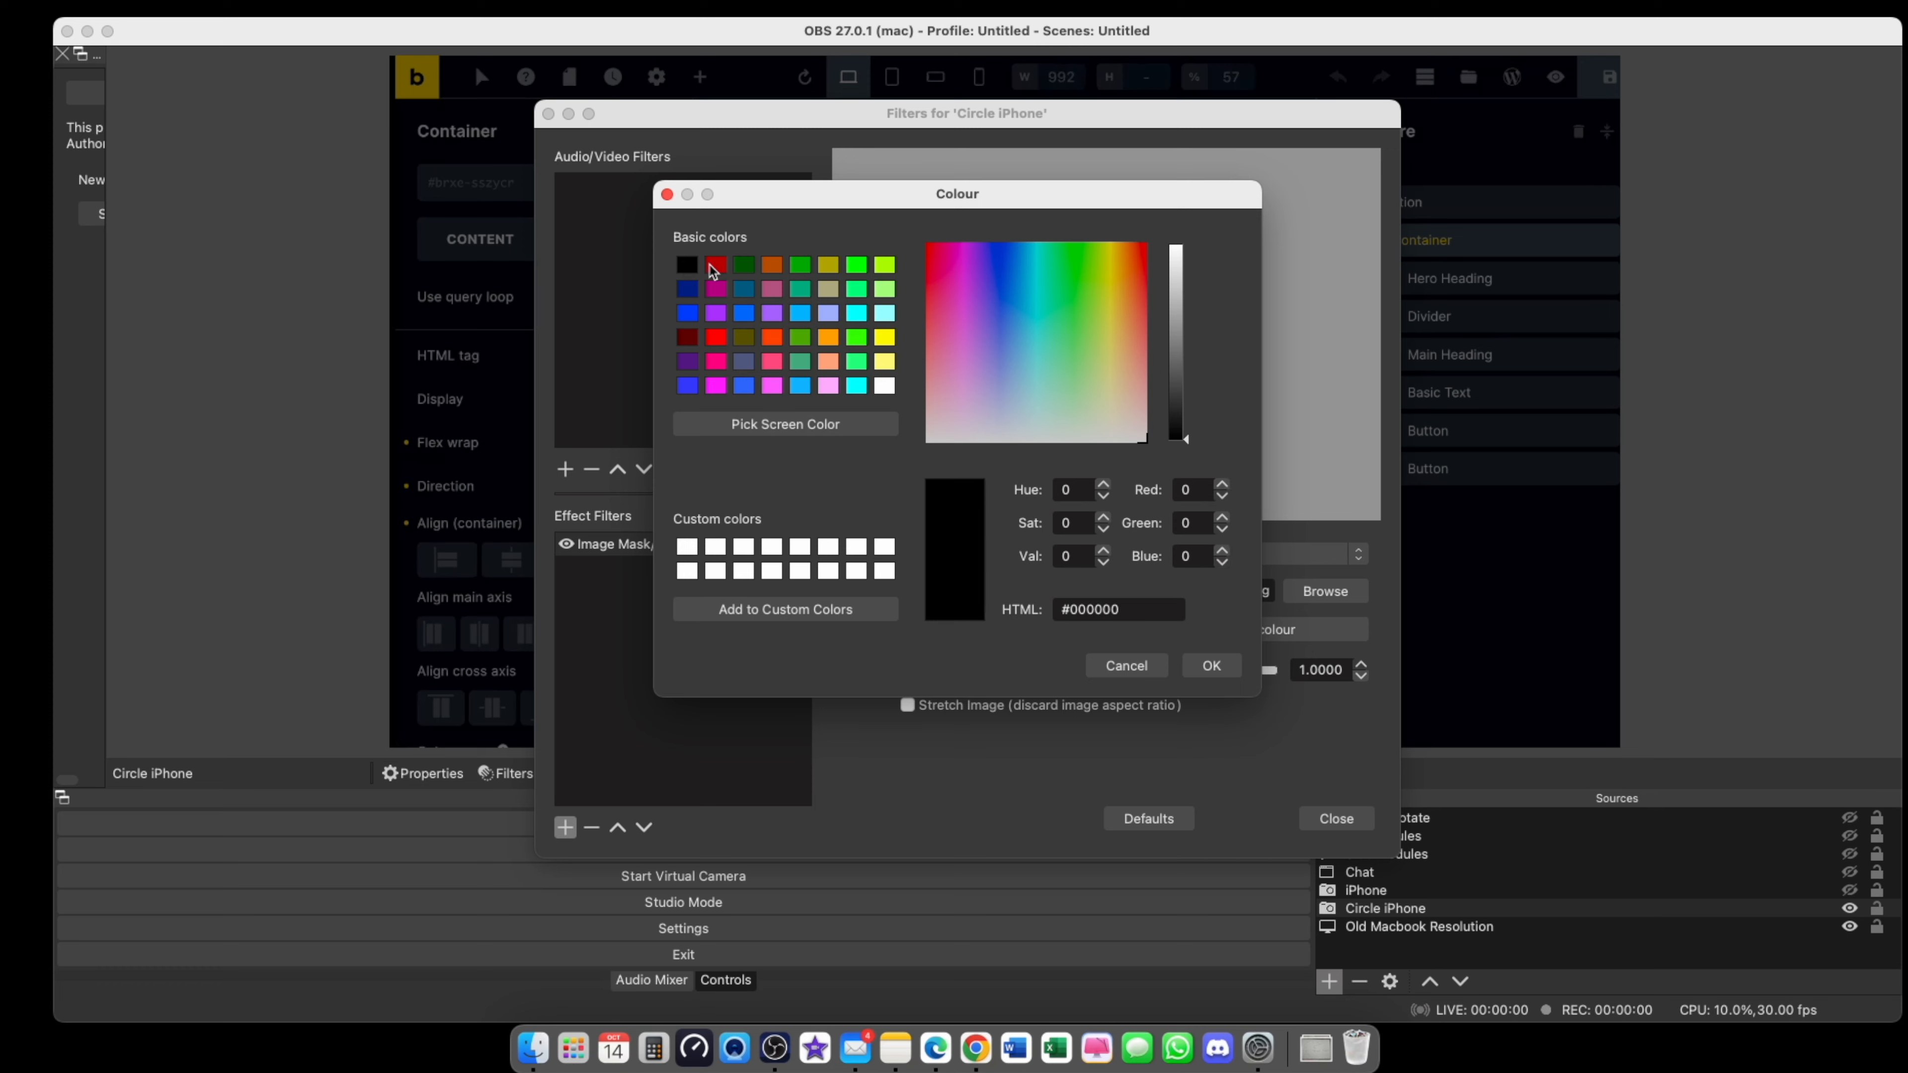
left_click(1212, 666)
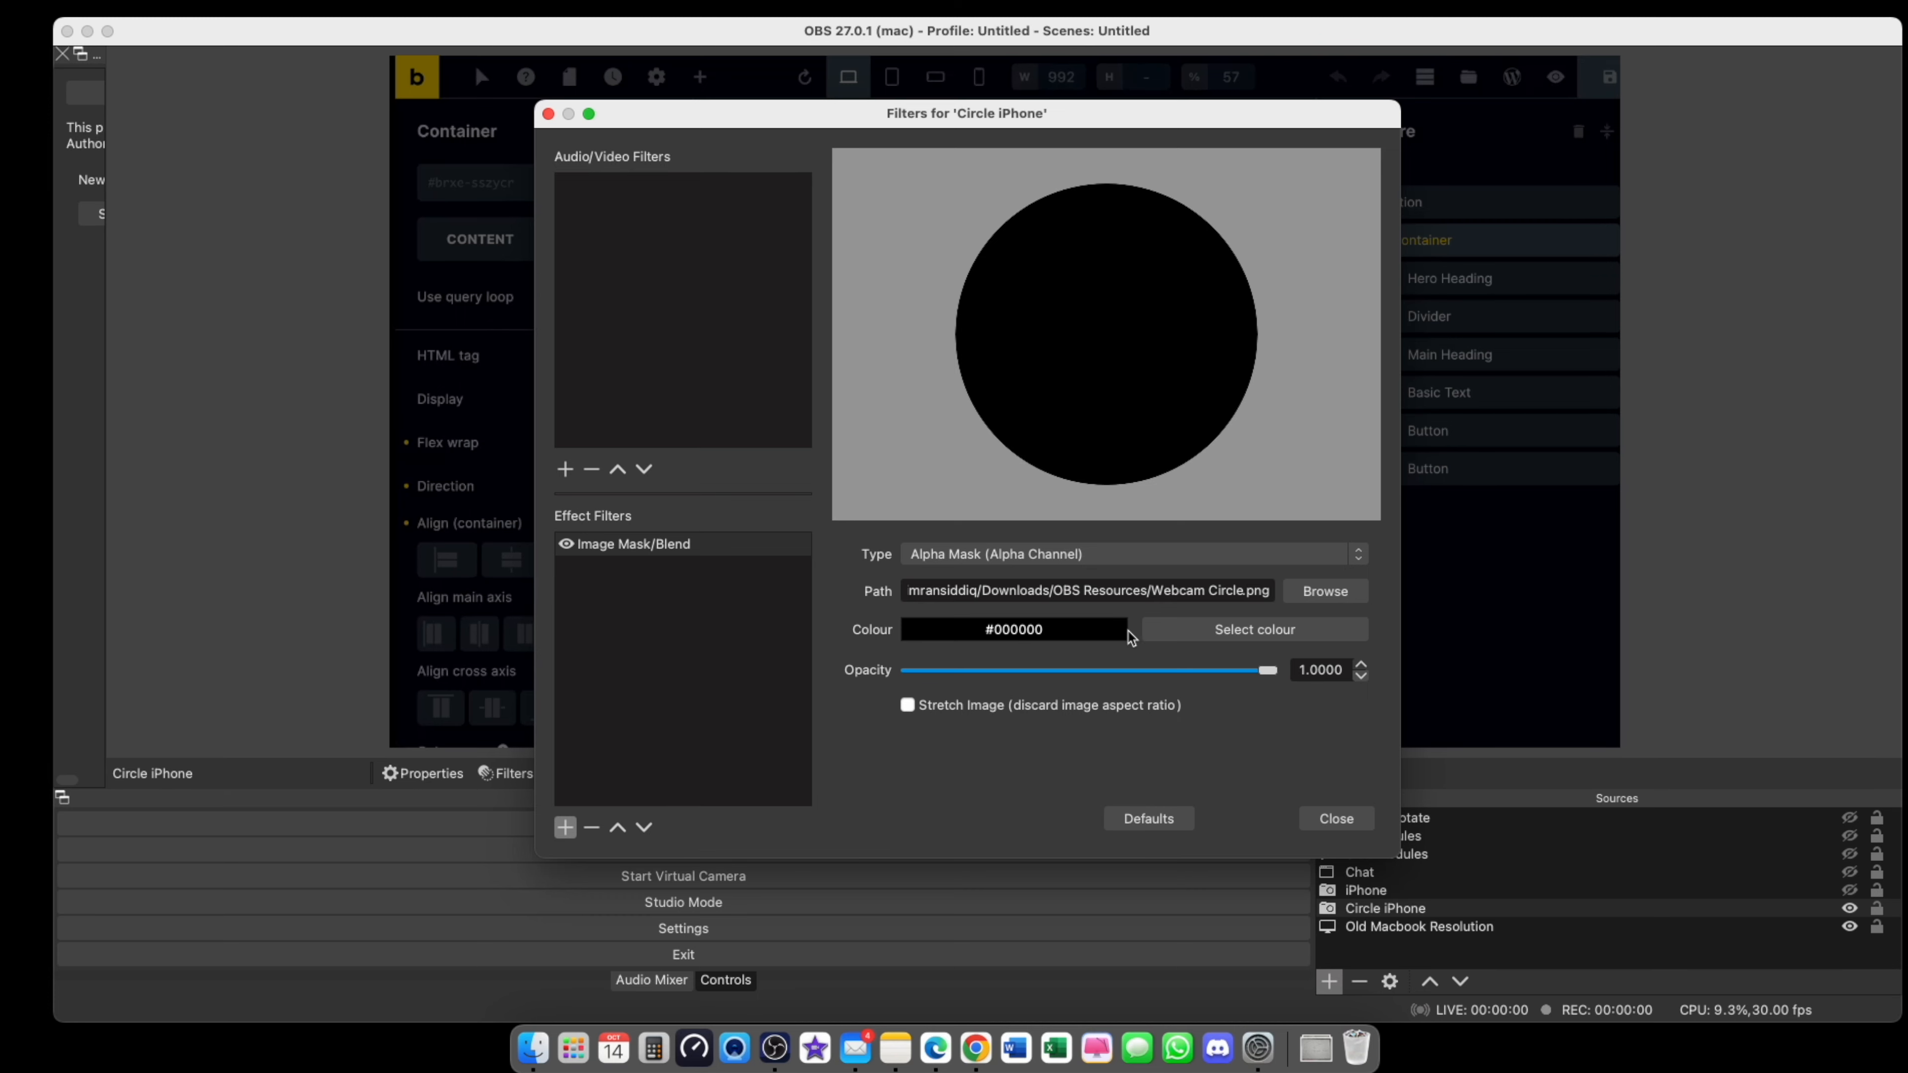
left_click(1223, 629)
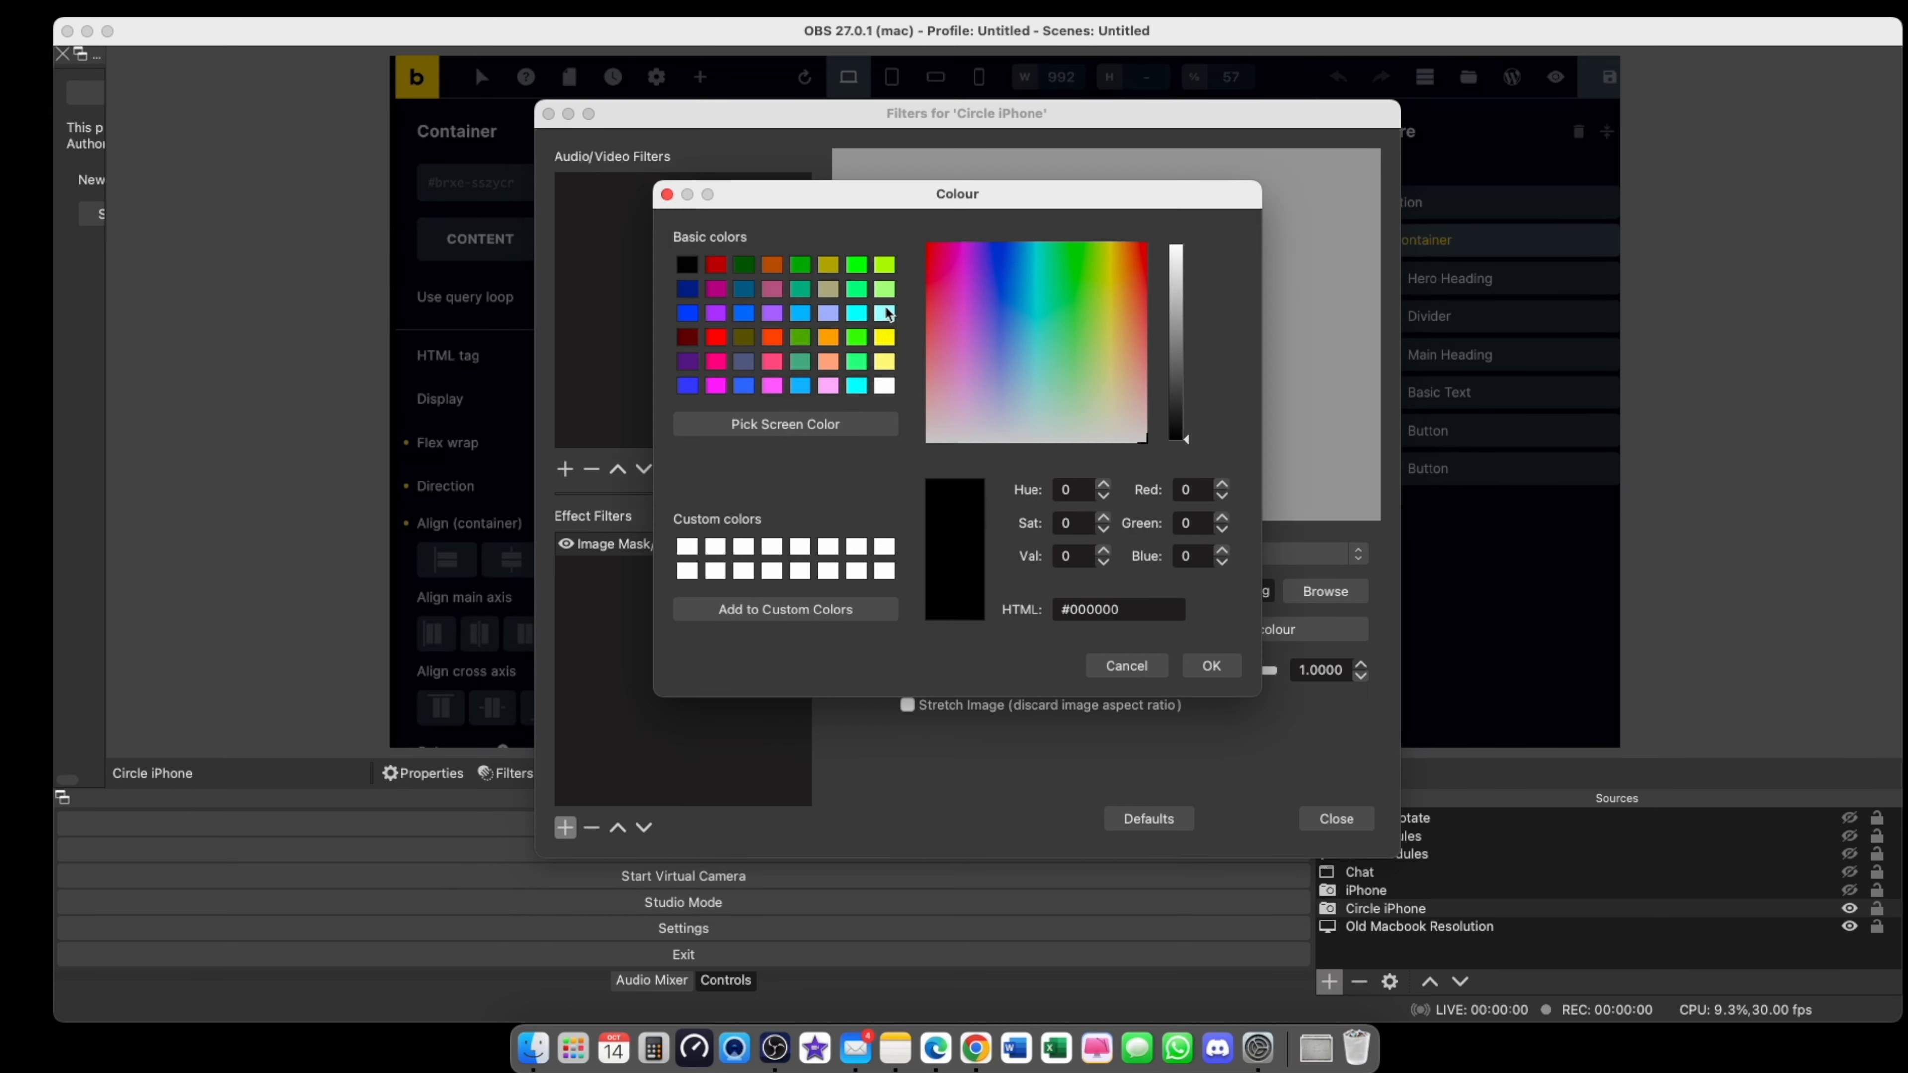
left_click(885, 386)
left_click(1212, 665)
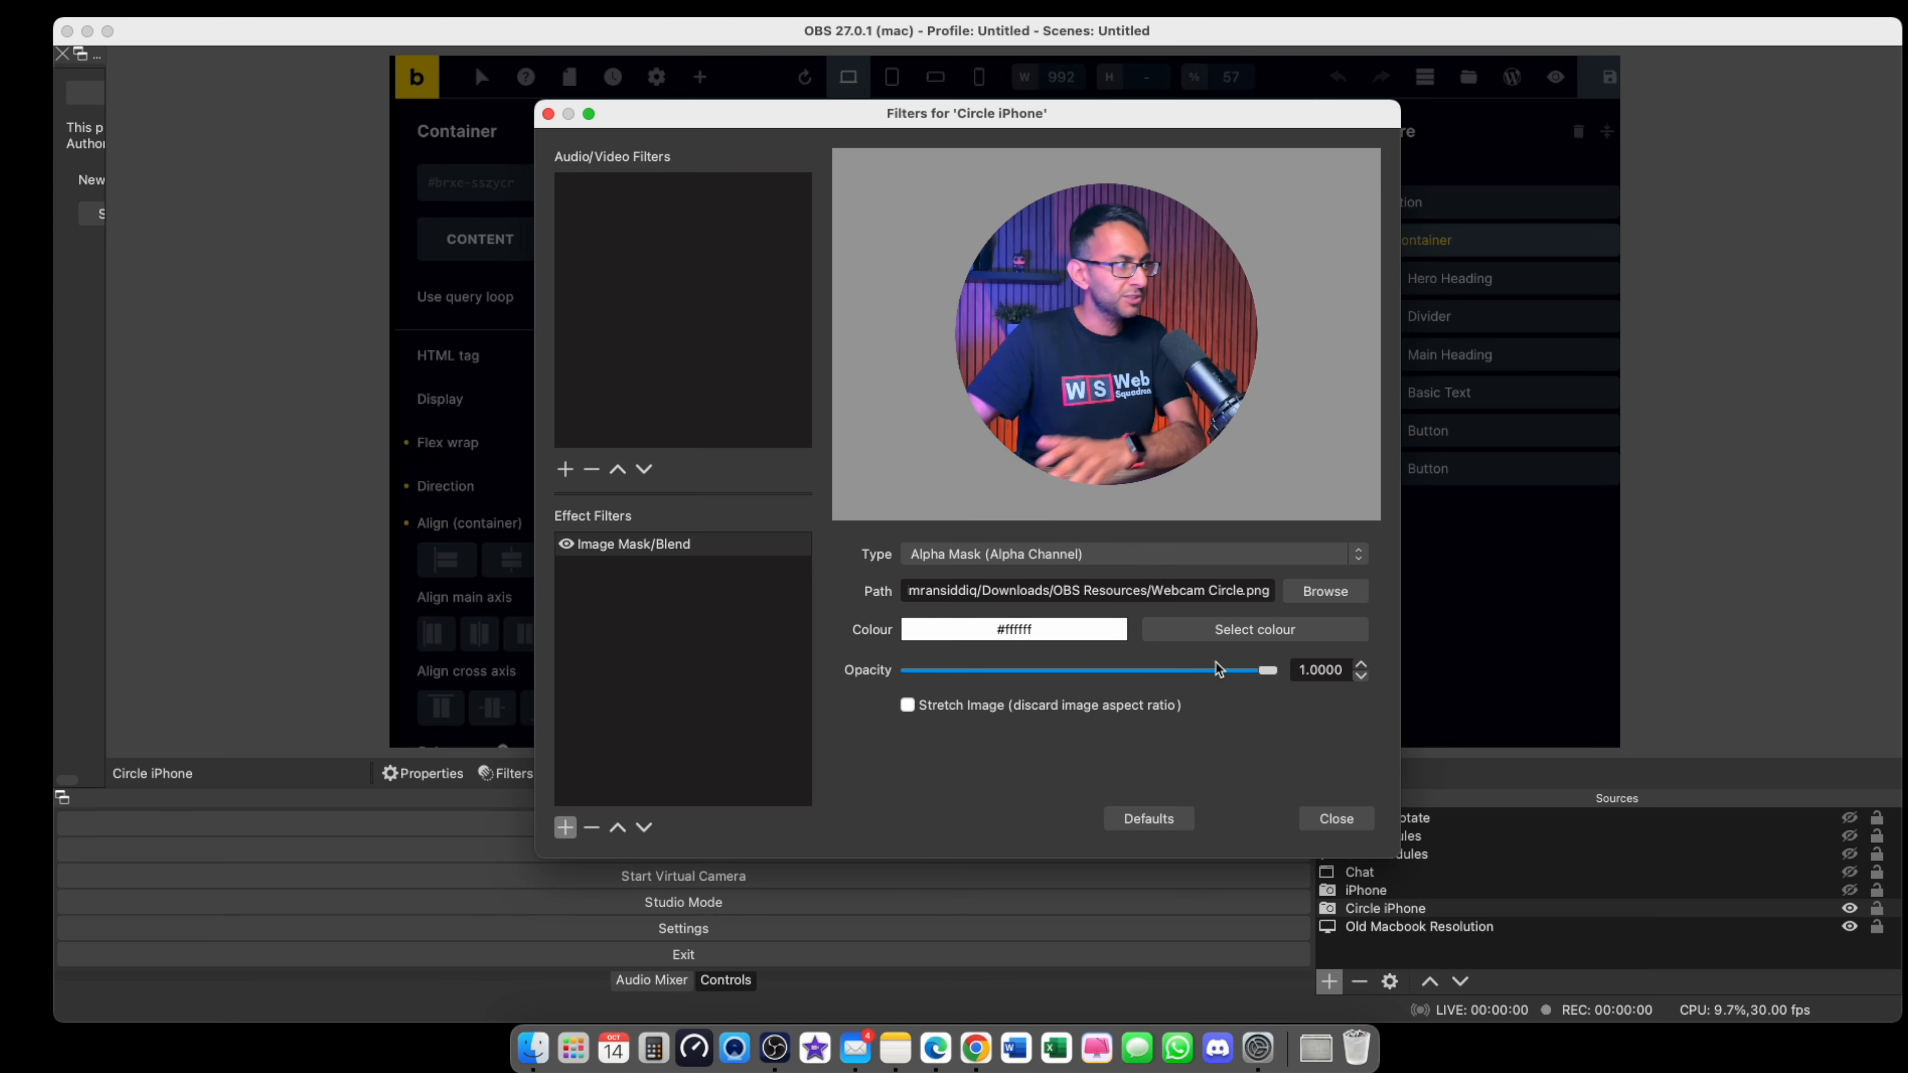
- Lower the Image Mask/Blend filter's opacity towards zero and restore it to 1.0000
left_click_drag(1268, 670, 869, 680)
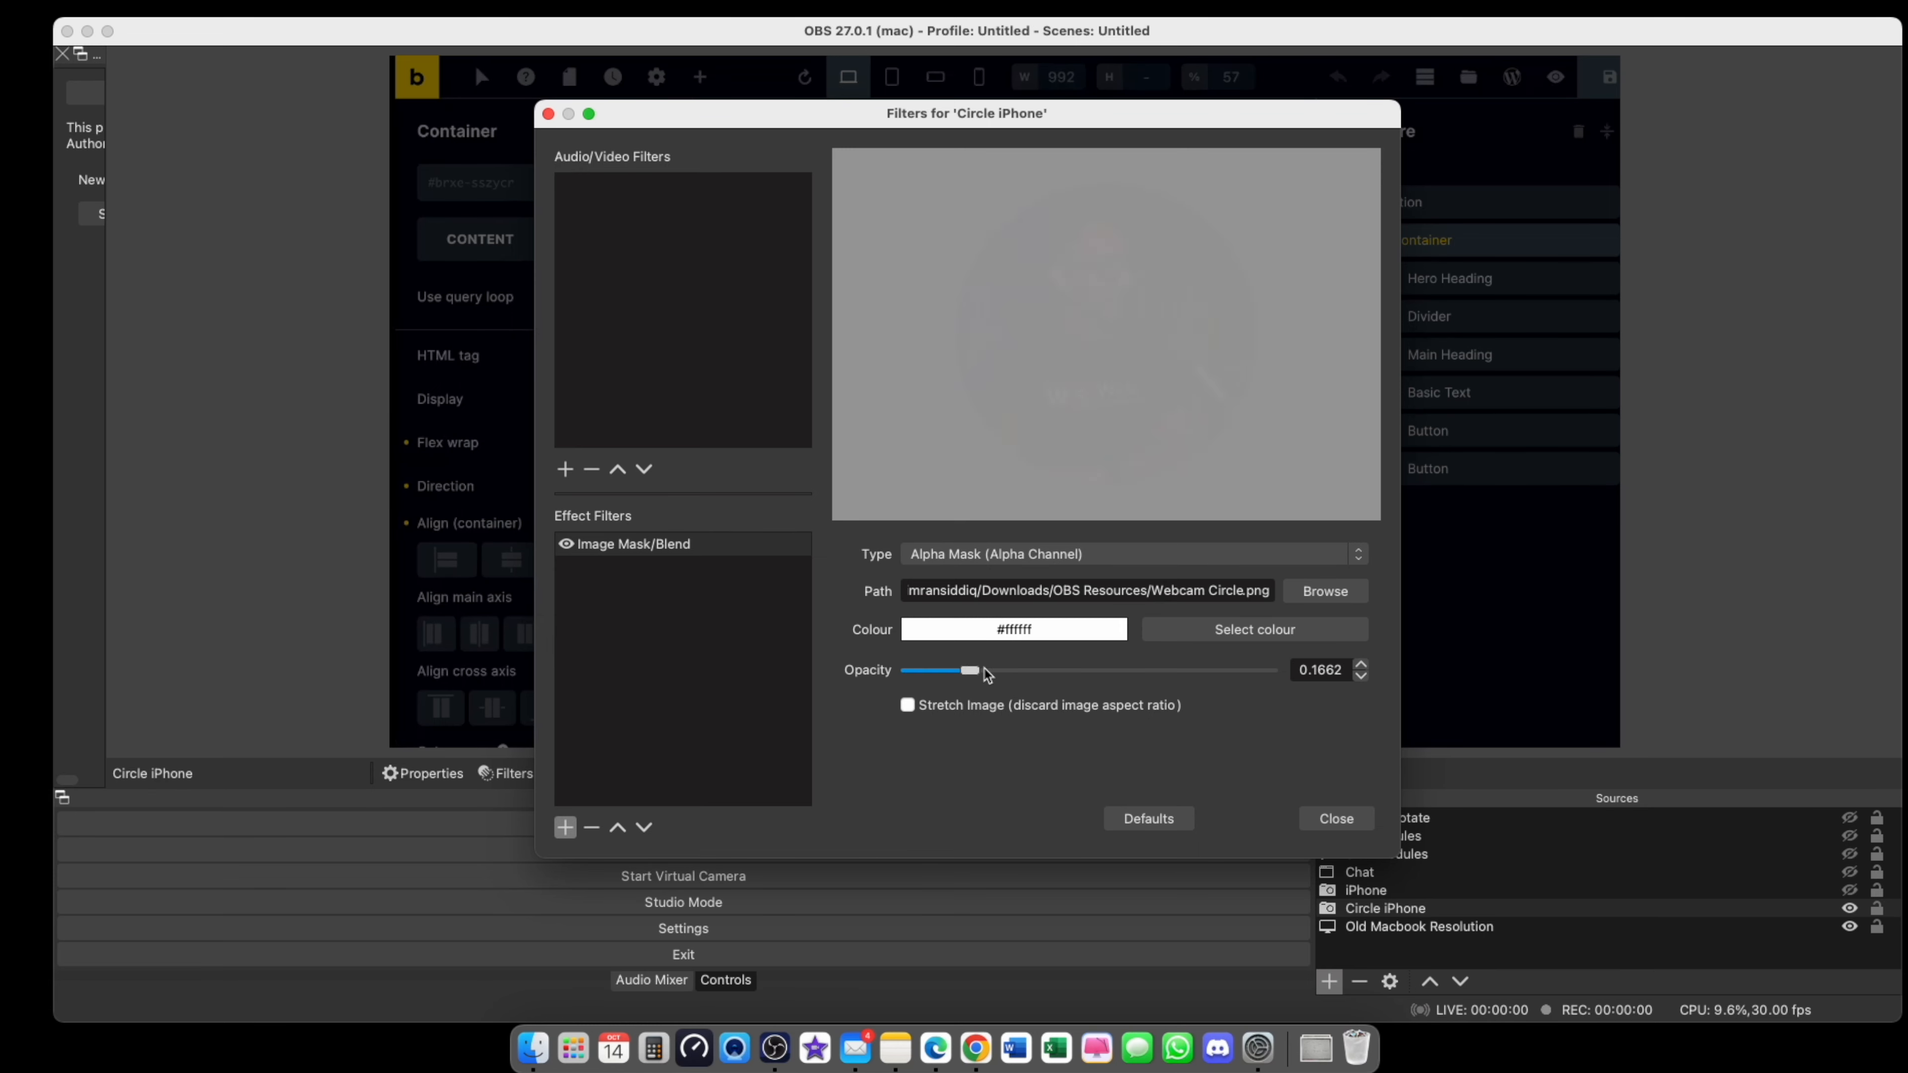
left_click_drag(910, 670, 1290, 664)
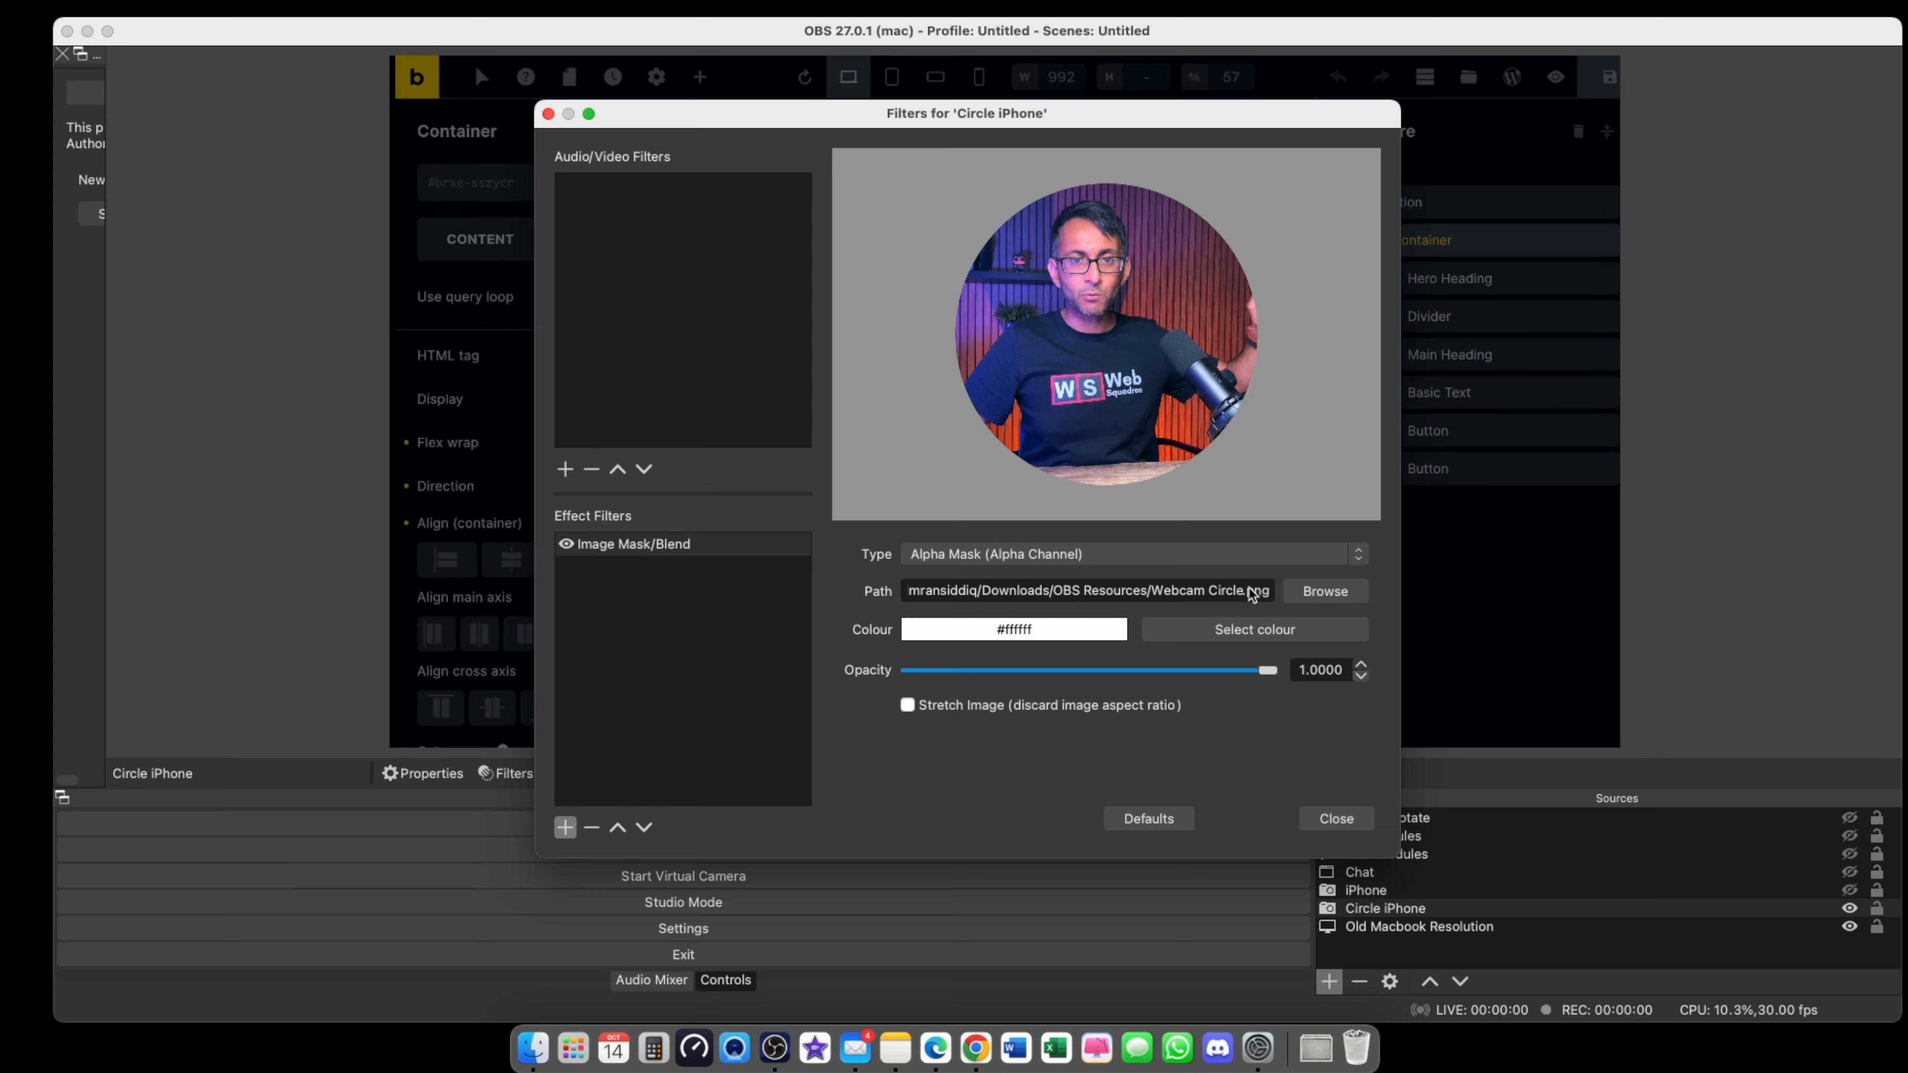
- Close the Circle iPhone filters and toggle the full-frame iPhone source on and off to compare it with the circular view
left_click(1336, 819)
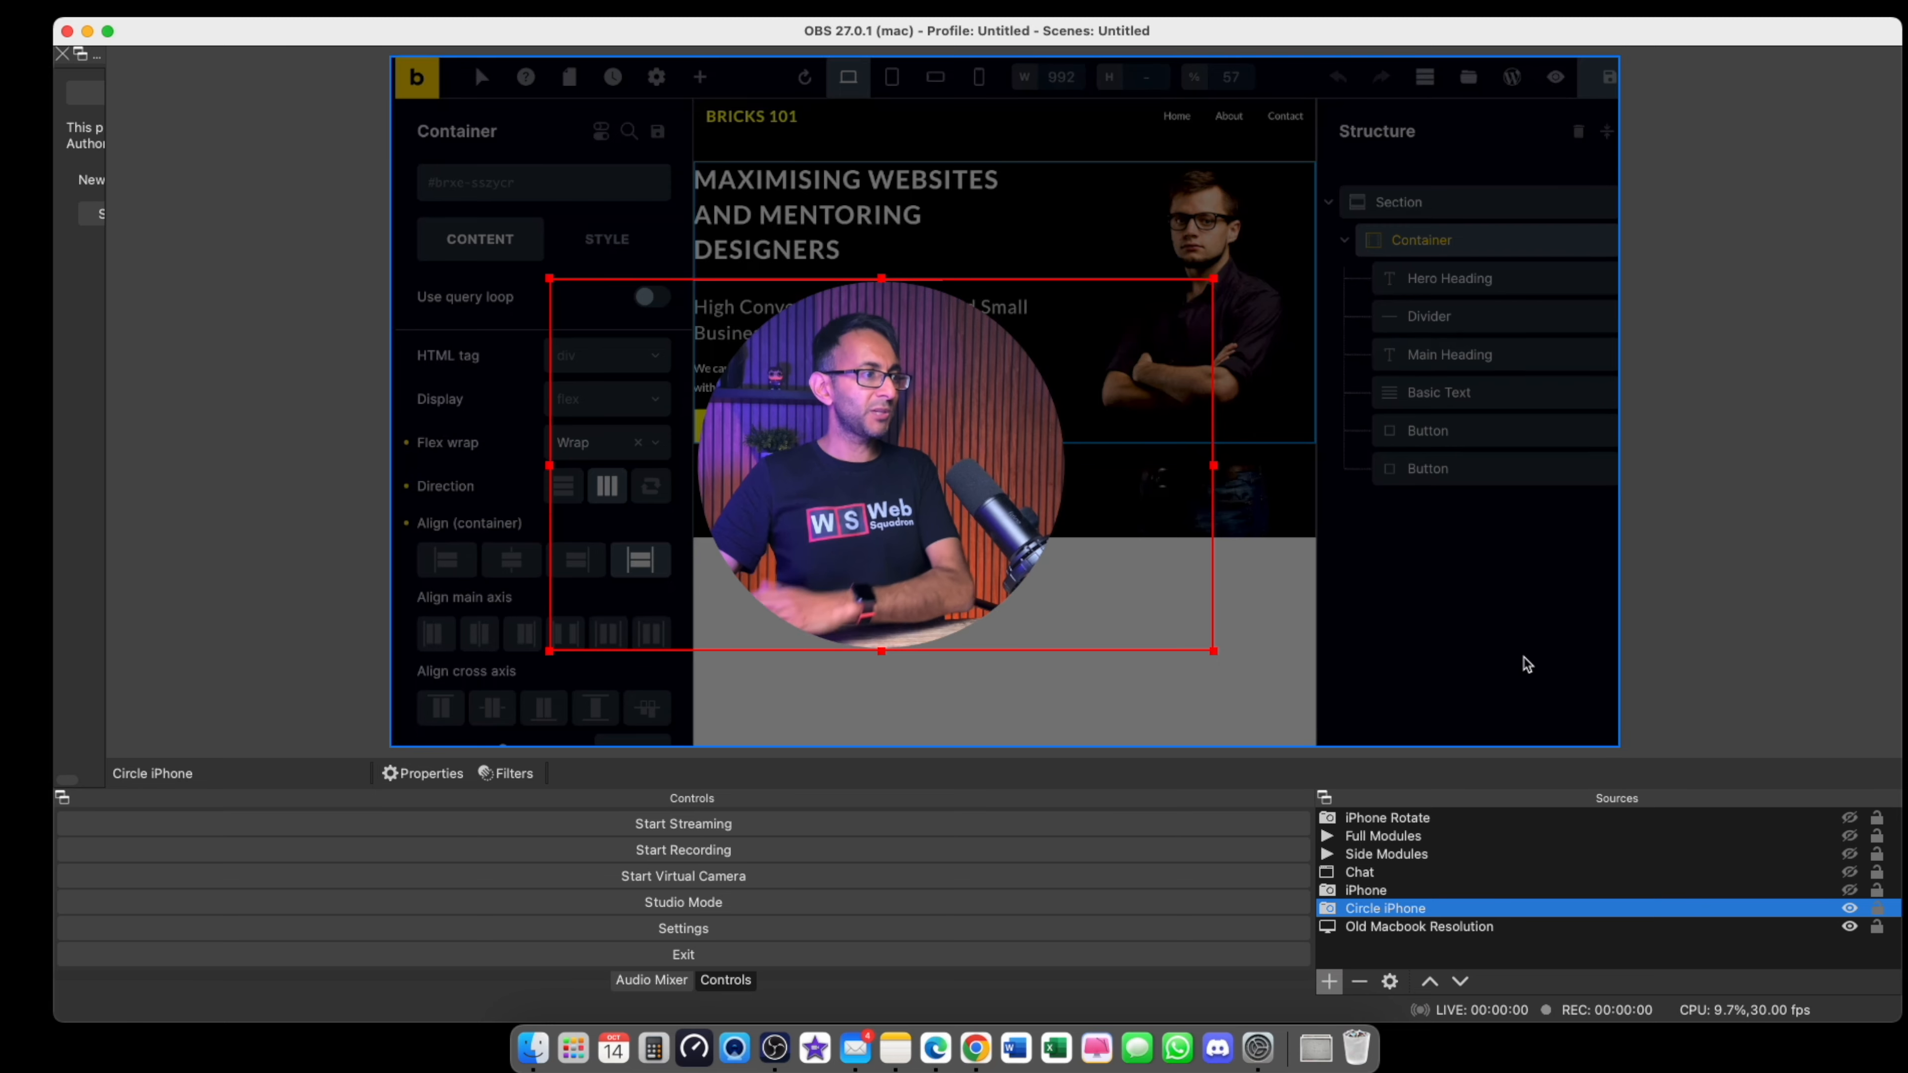
left_click(1850, 890)
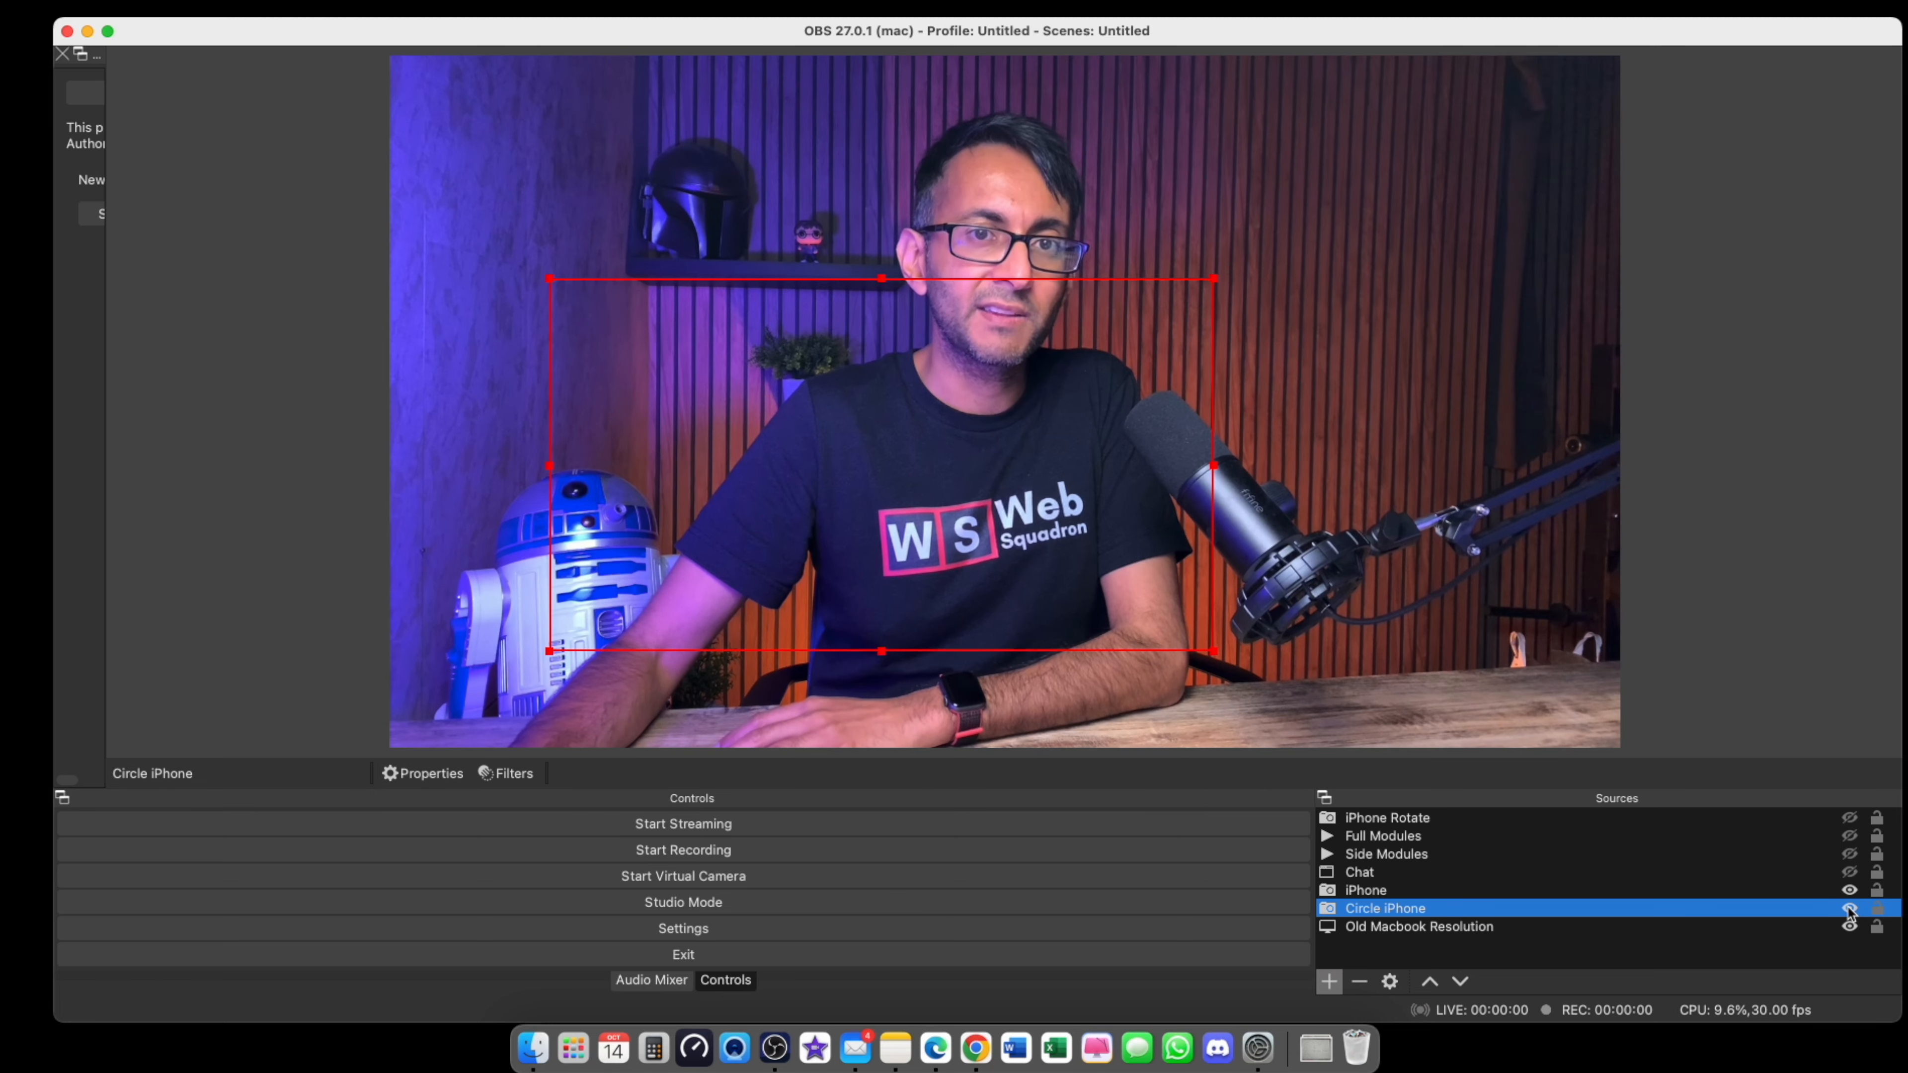
left_click(1849, 891)
left_click(1849, 909)
left_click(1850, 890)
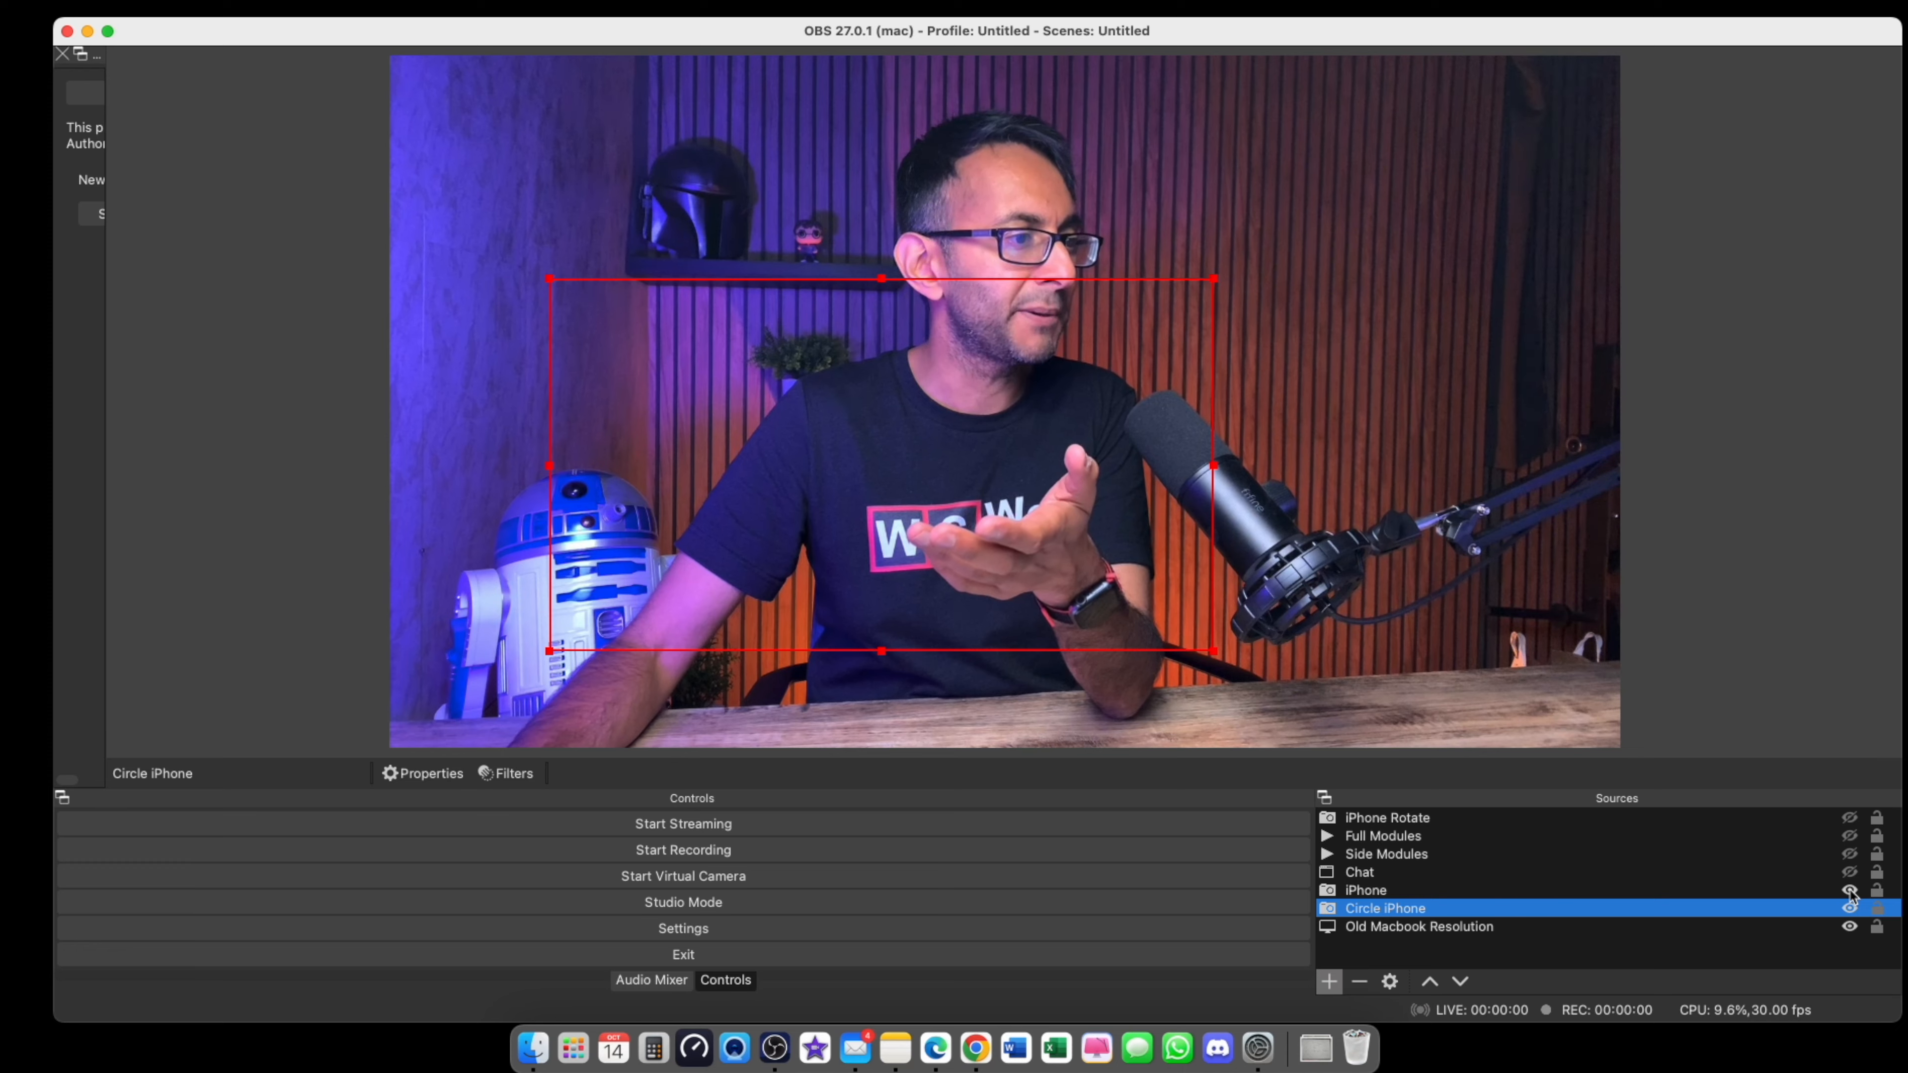
left_click(1849, 891)
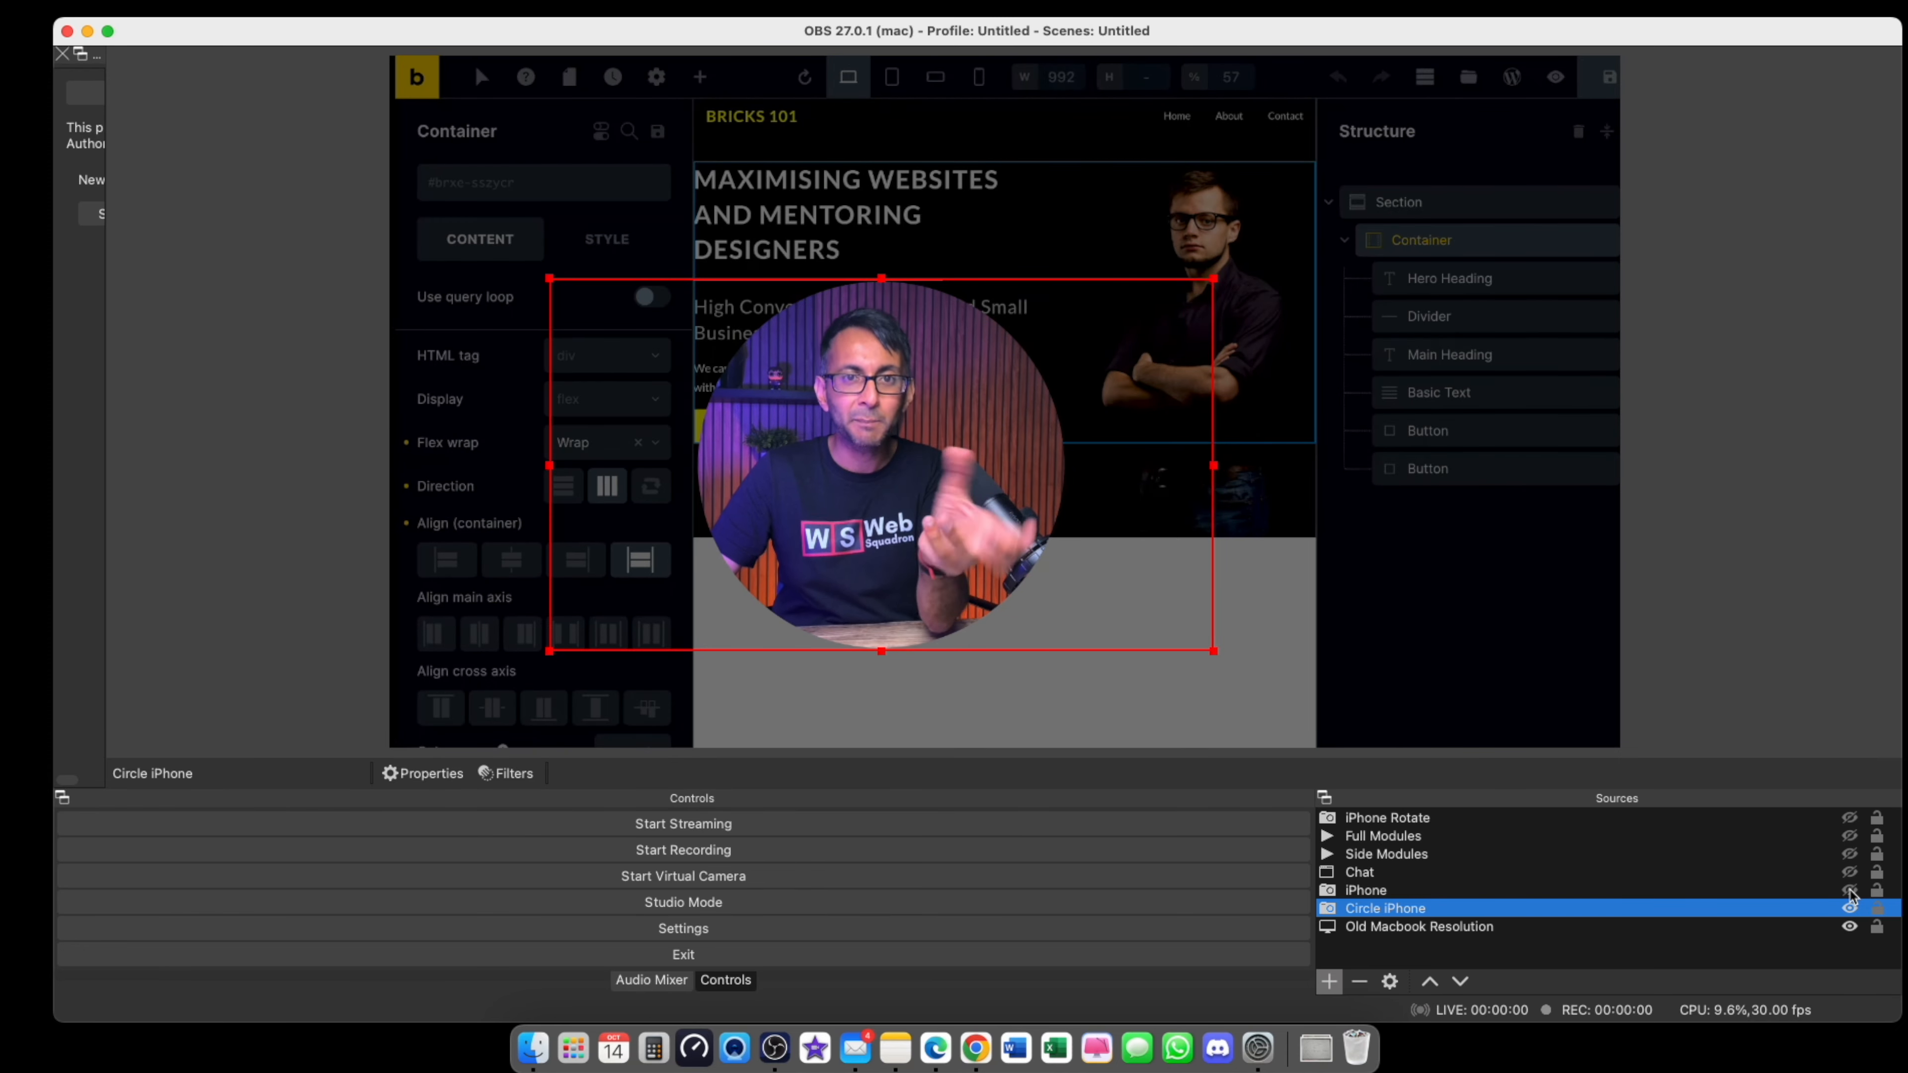
left_click(1850, 891)
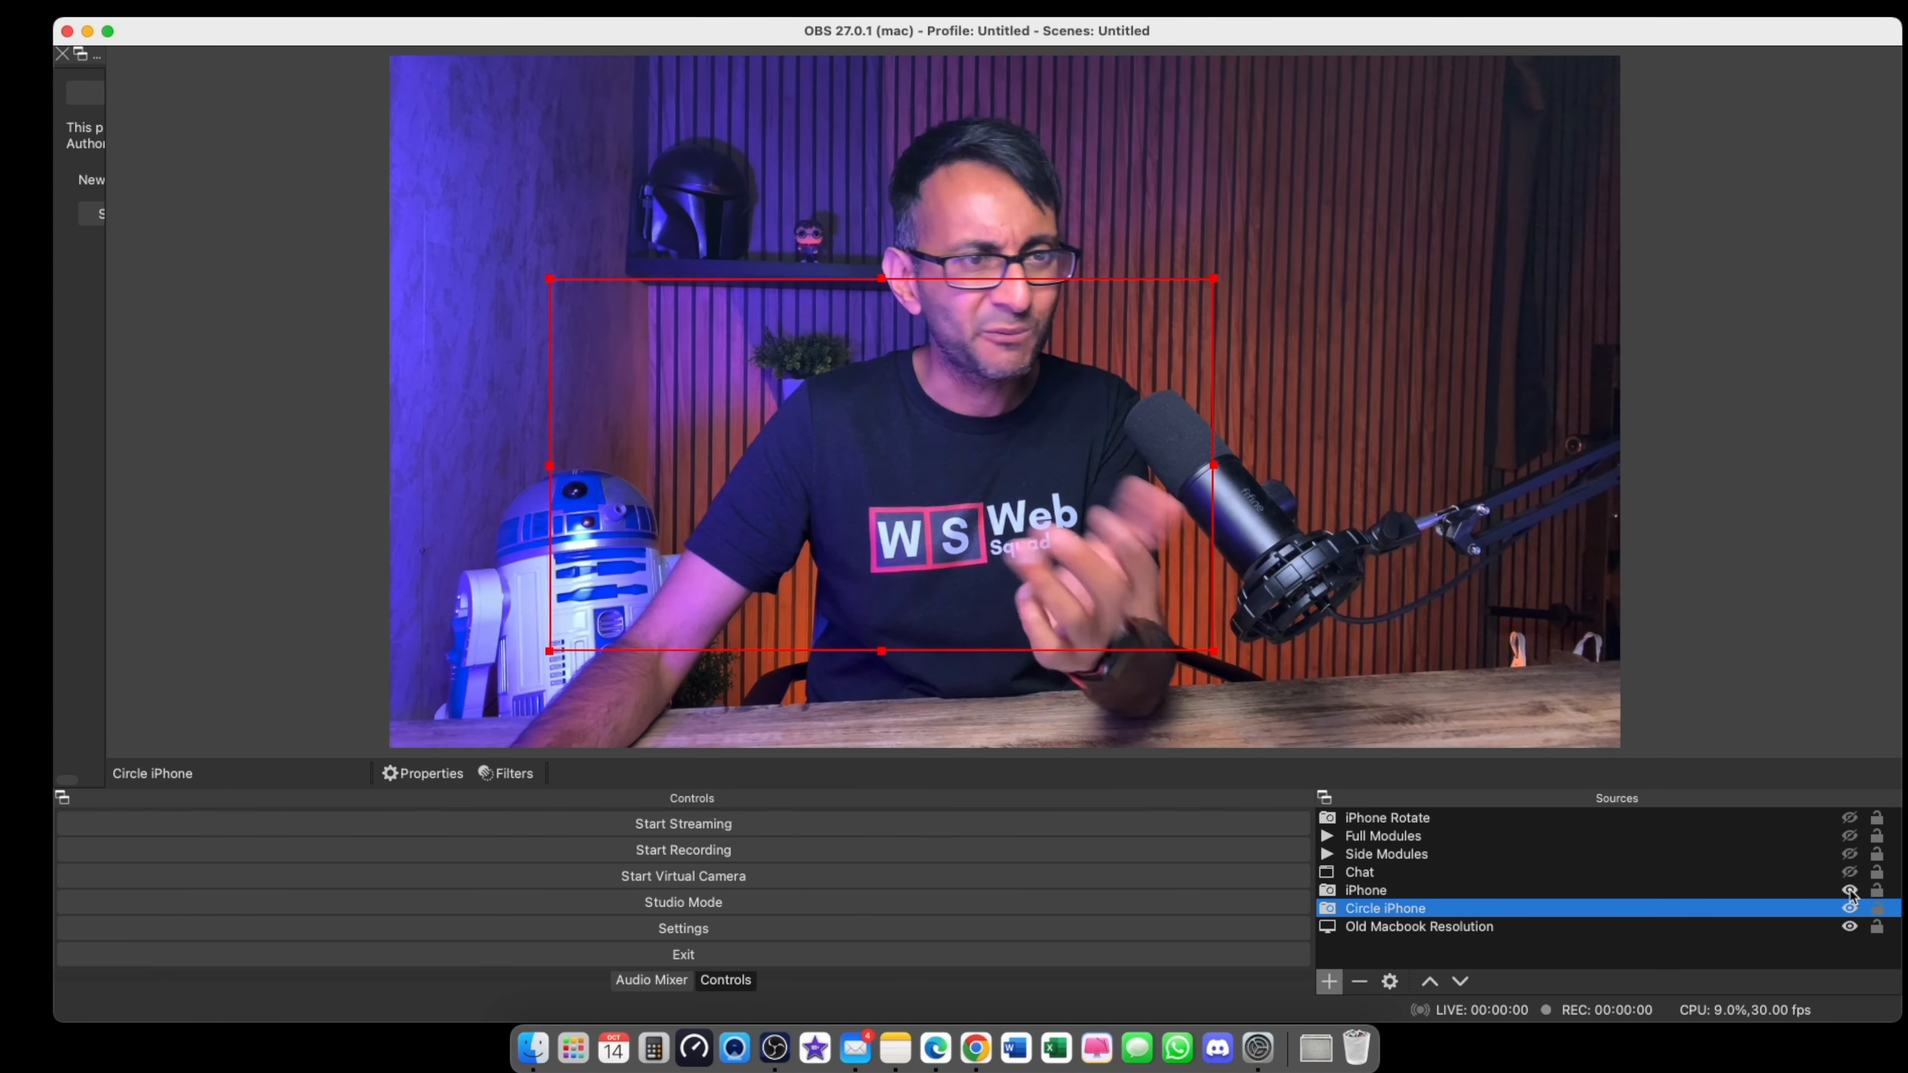
left_click(1849, 891)
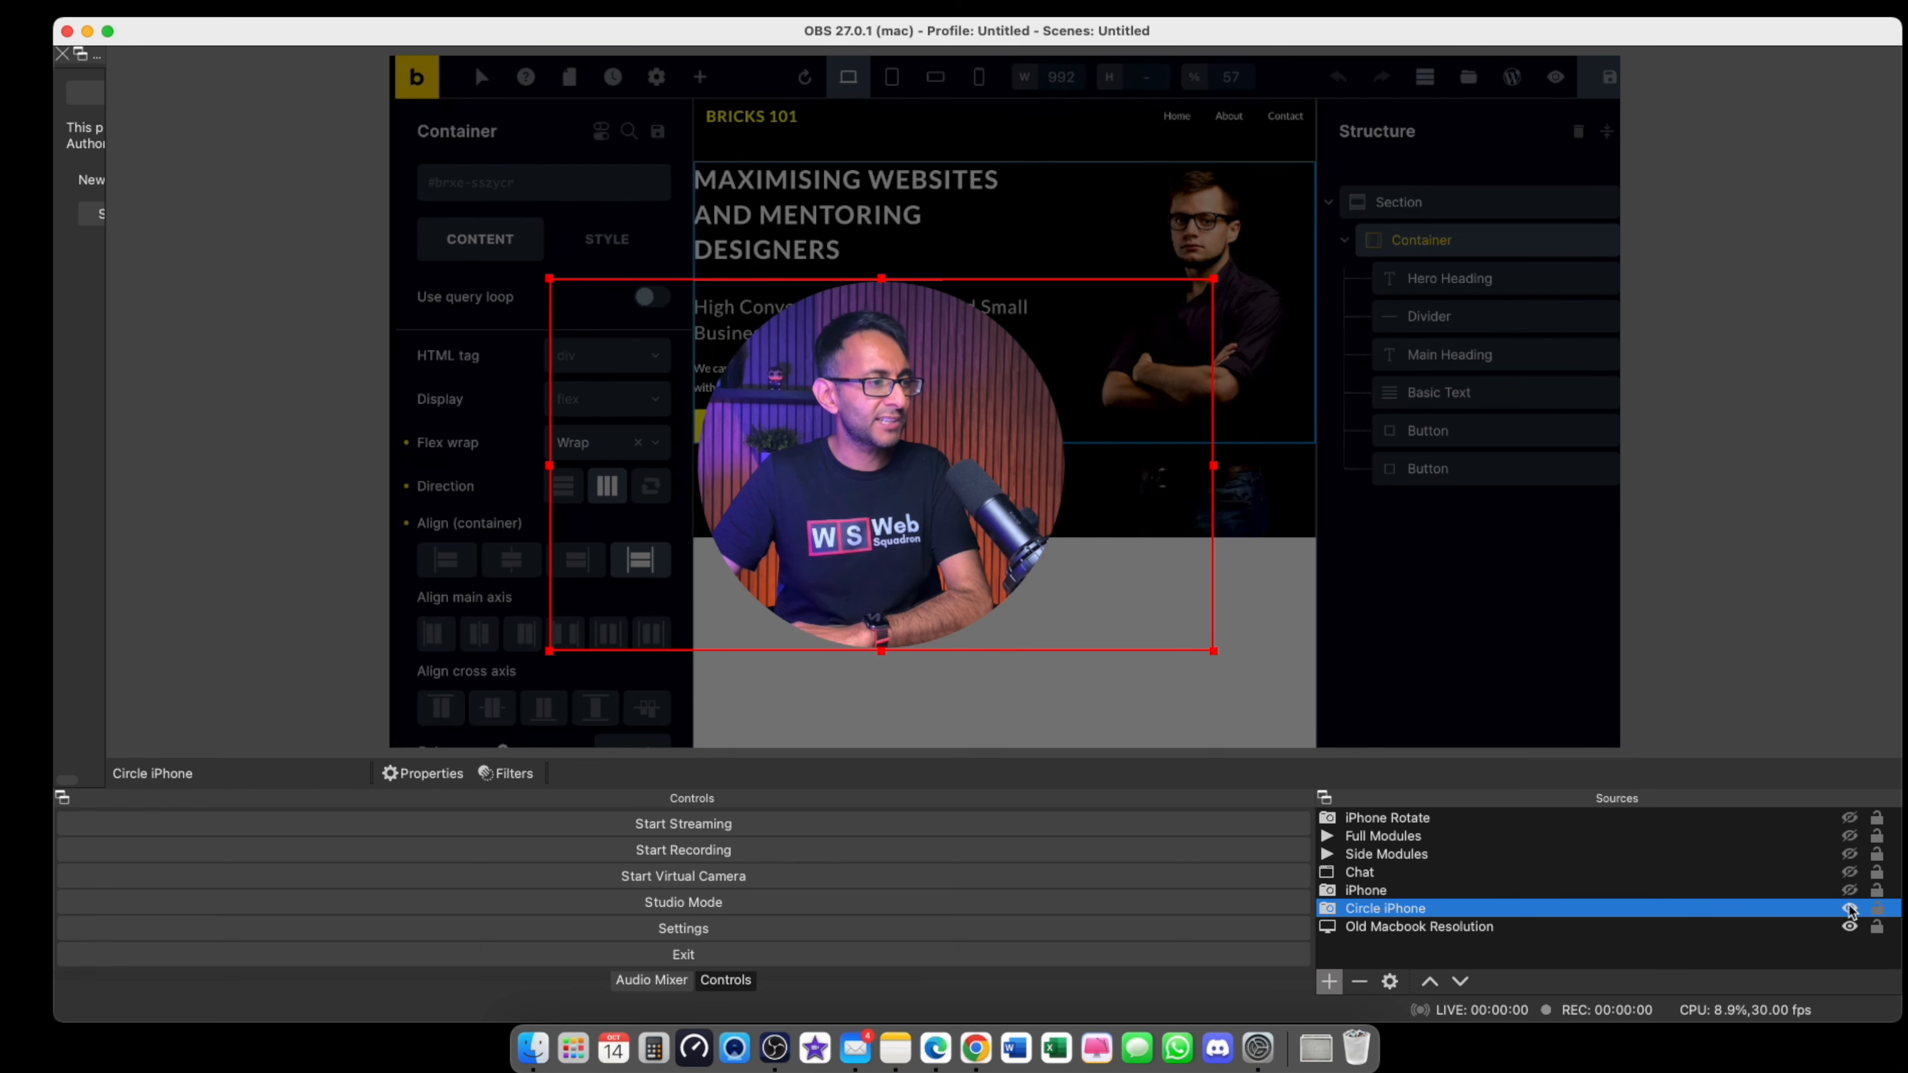
- Swap the Circle iPhone source for the full-frame iPhone source, and switch back to Circle iPhone
left_click(1850, 909)
left_click(1850, 892)
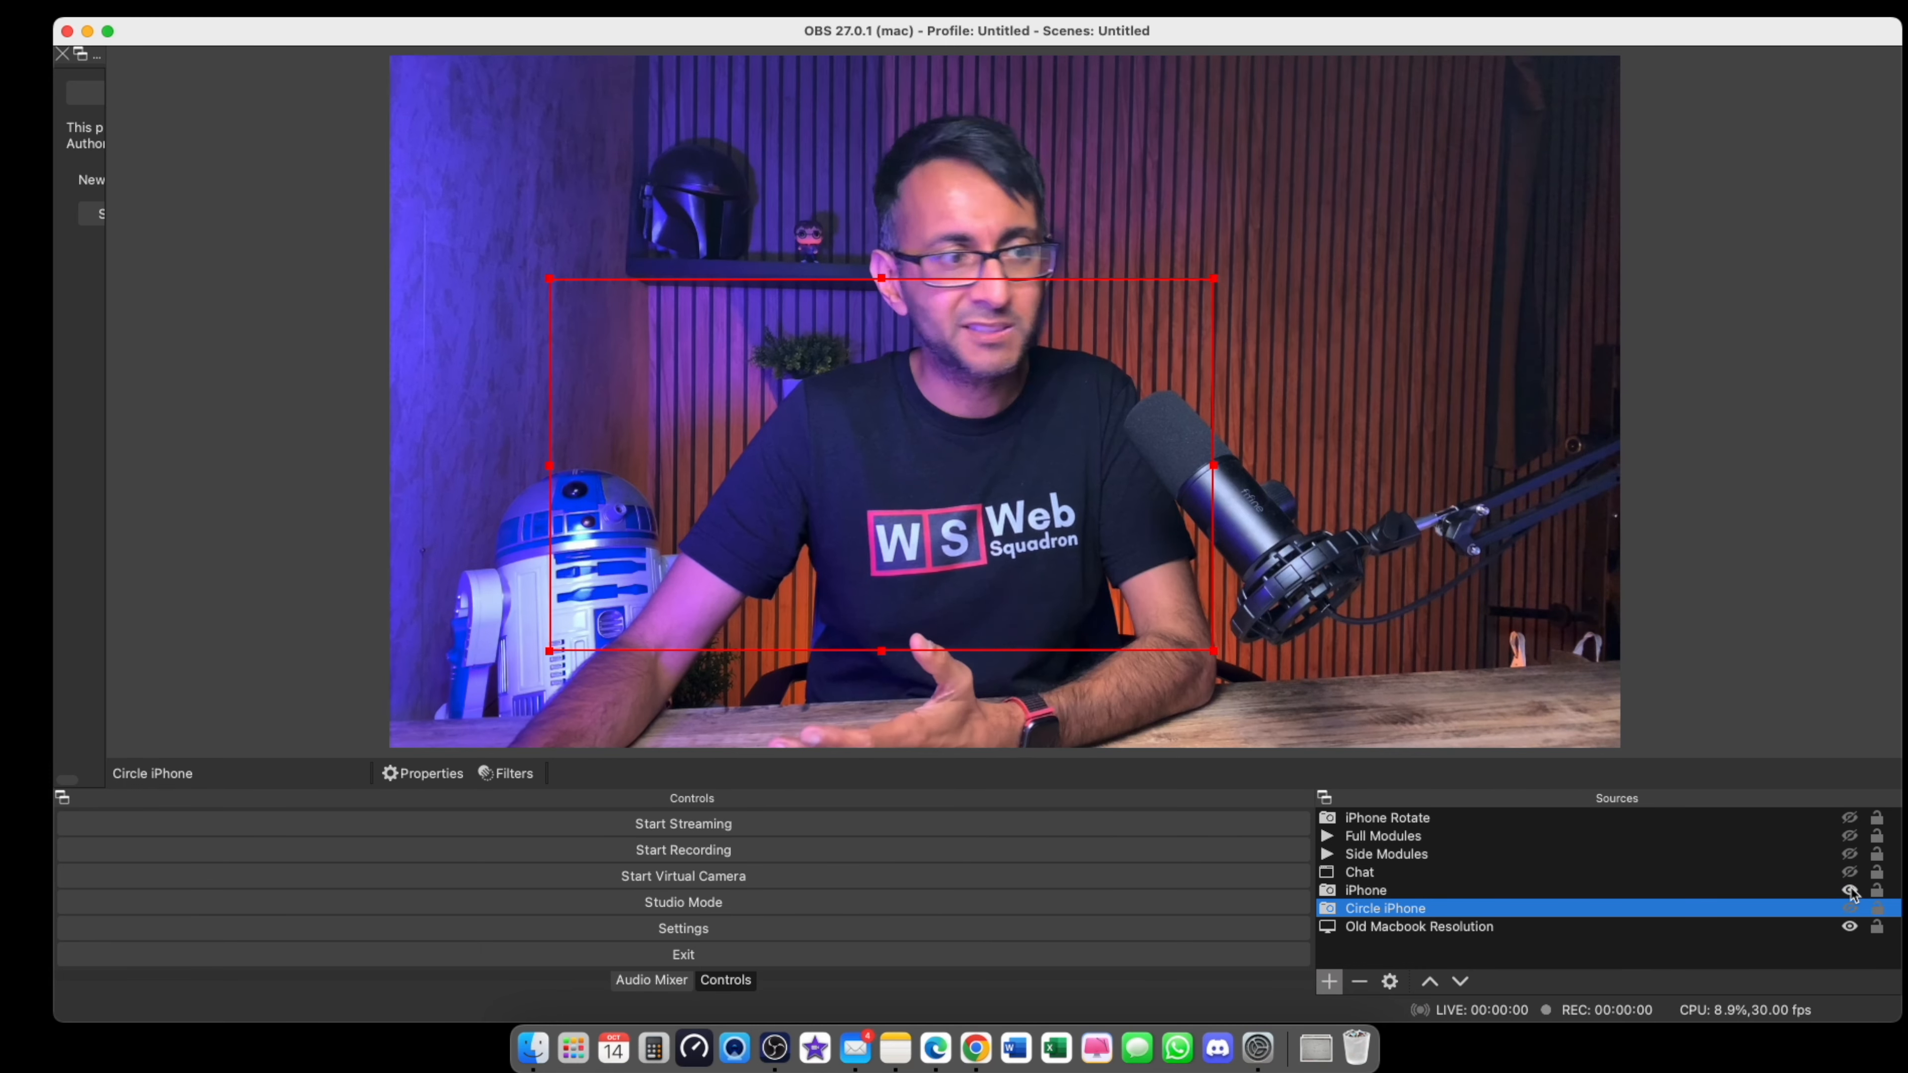
left_click(1849, 891)
left_click(1849, 909)
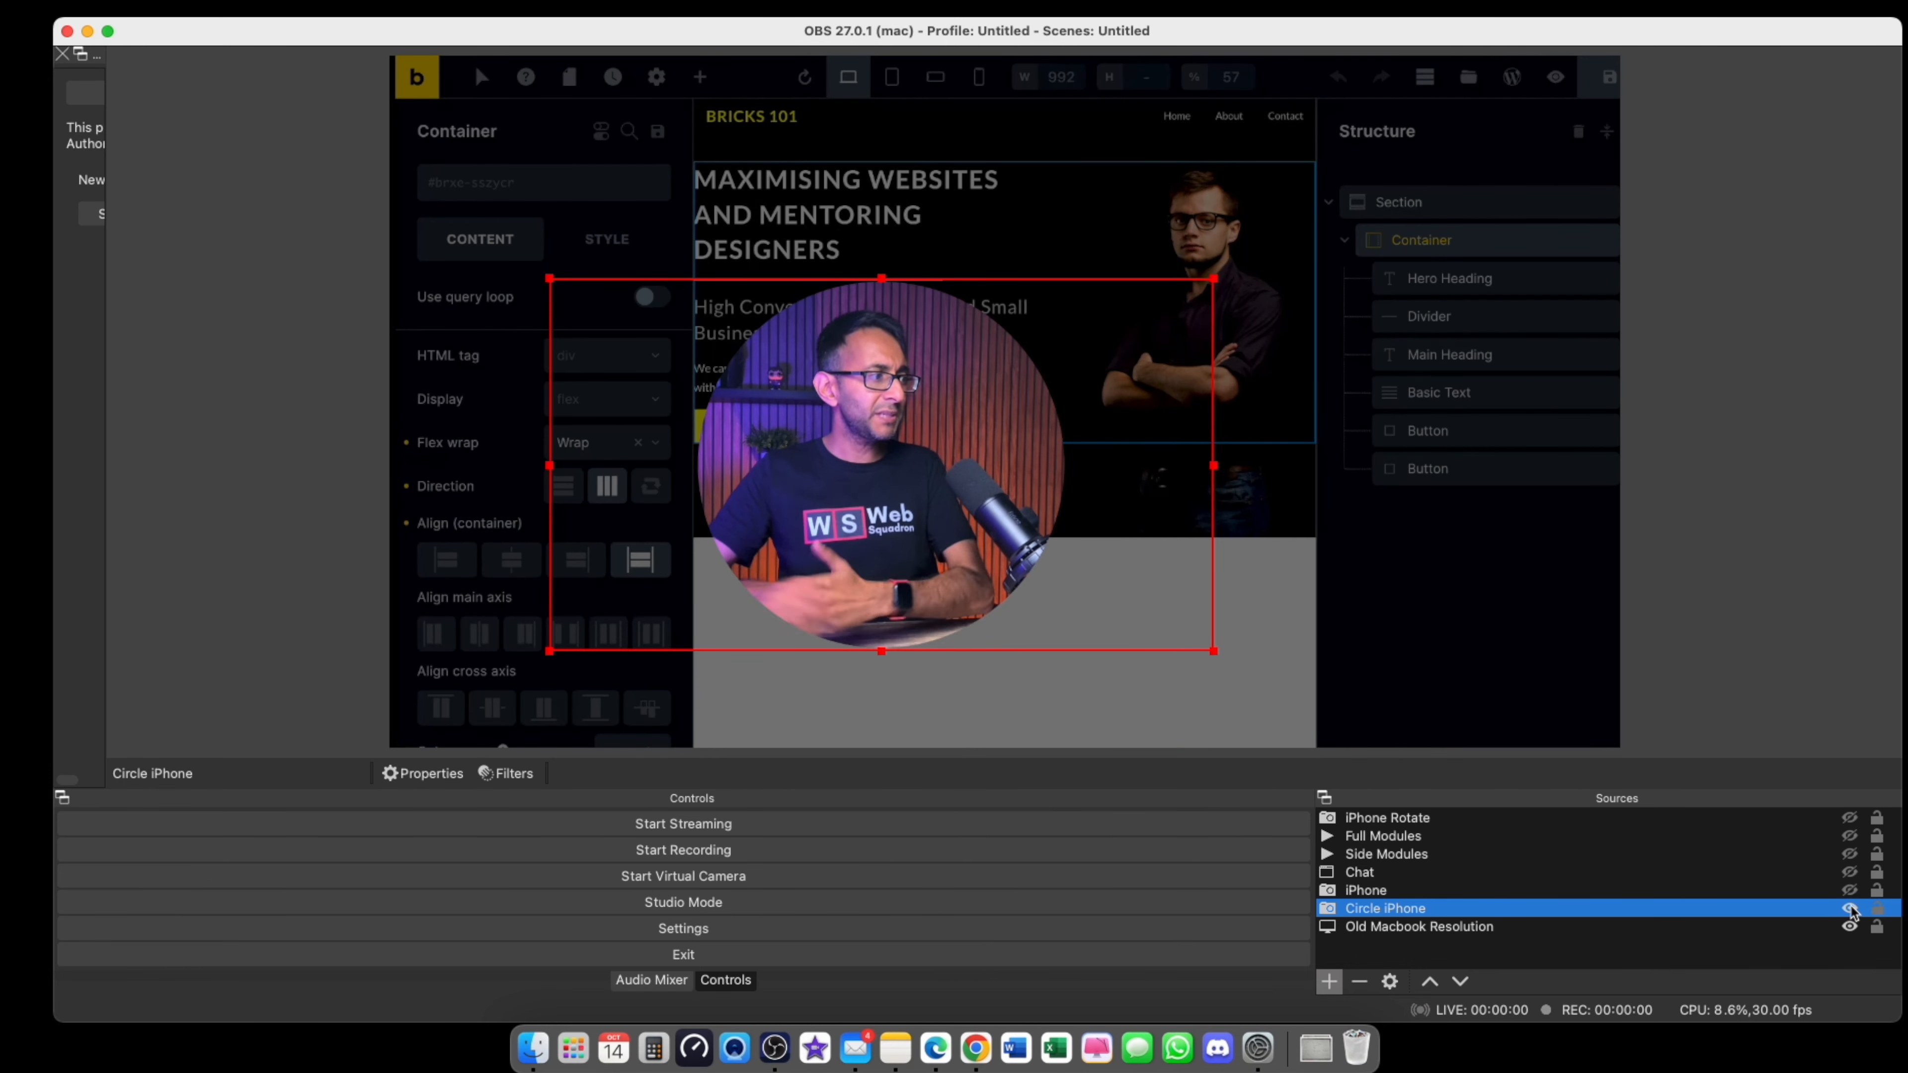